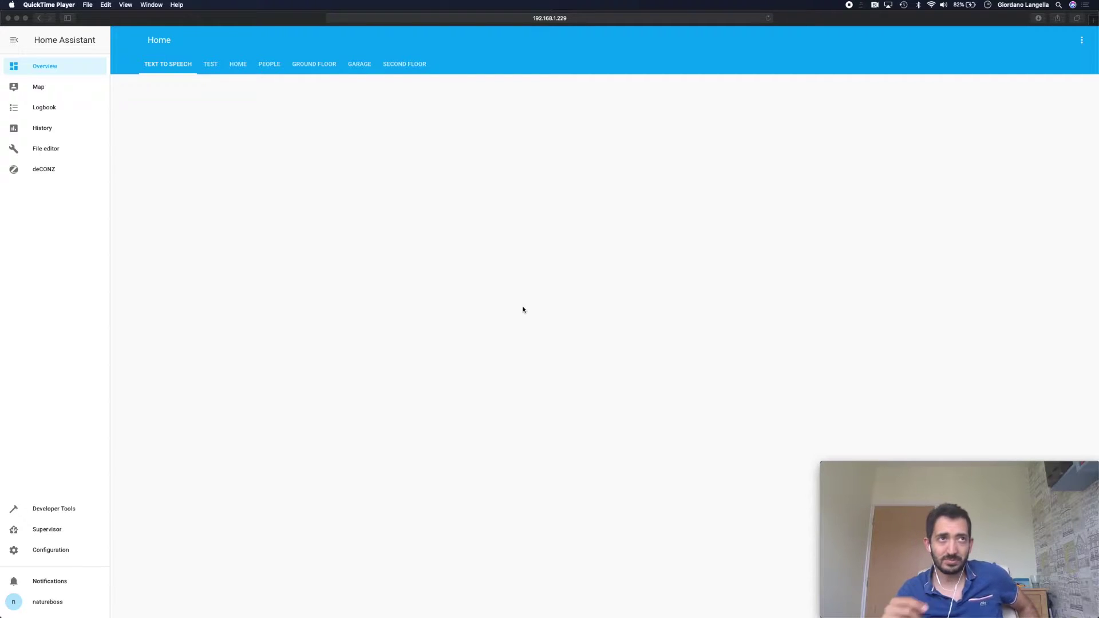
# Step: Enter dashboard edit mode and pick the Media Control card from a 'media' card search
pyautogui.click(543, 172)
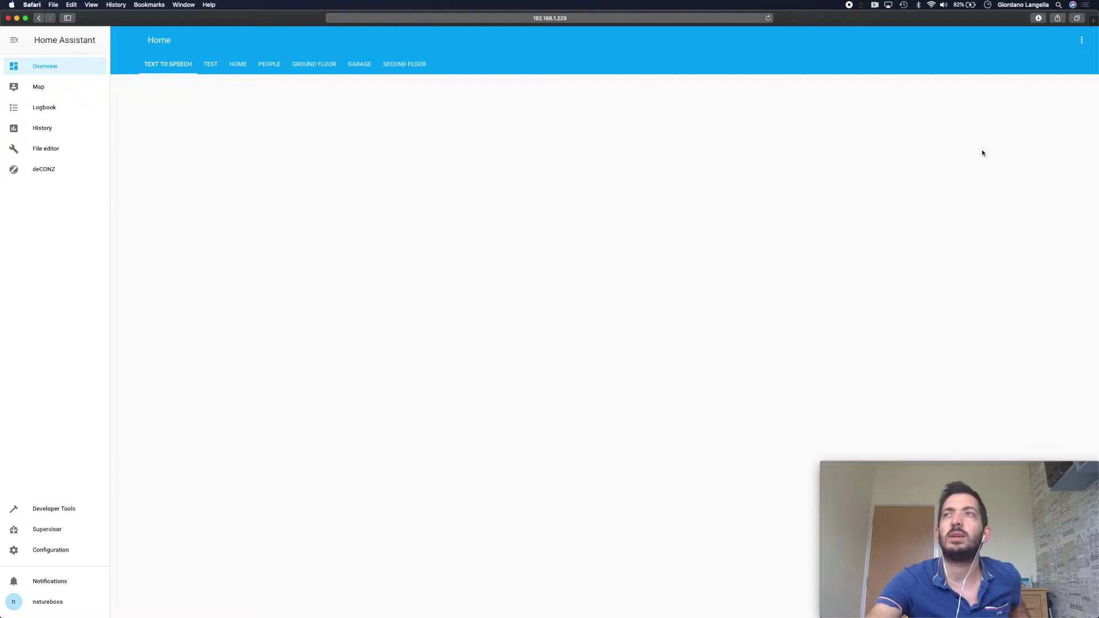
pyautogui.click(1083, 43)
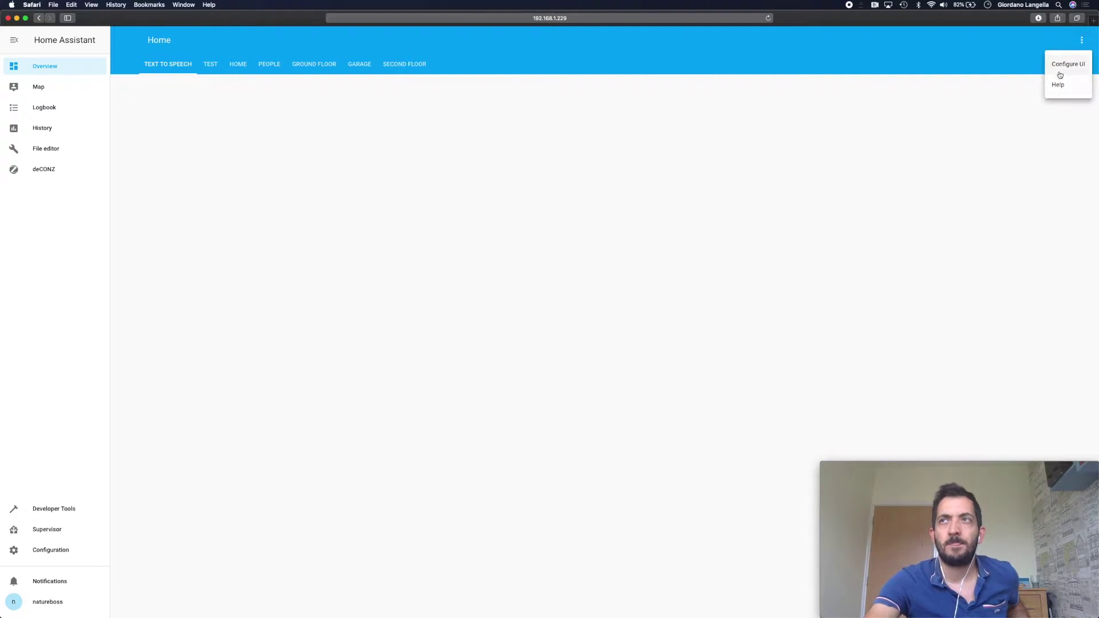
pyautogui.click(1069, 69)
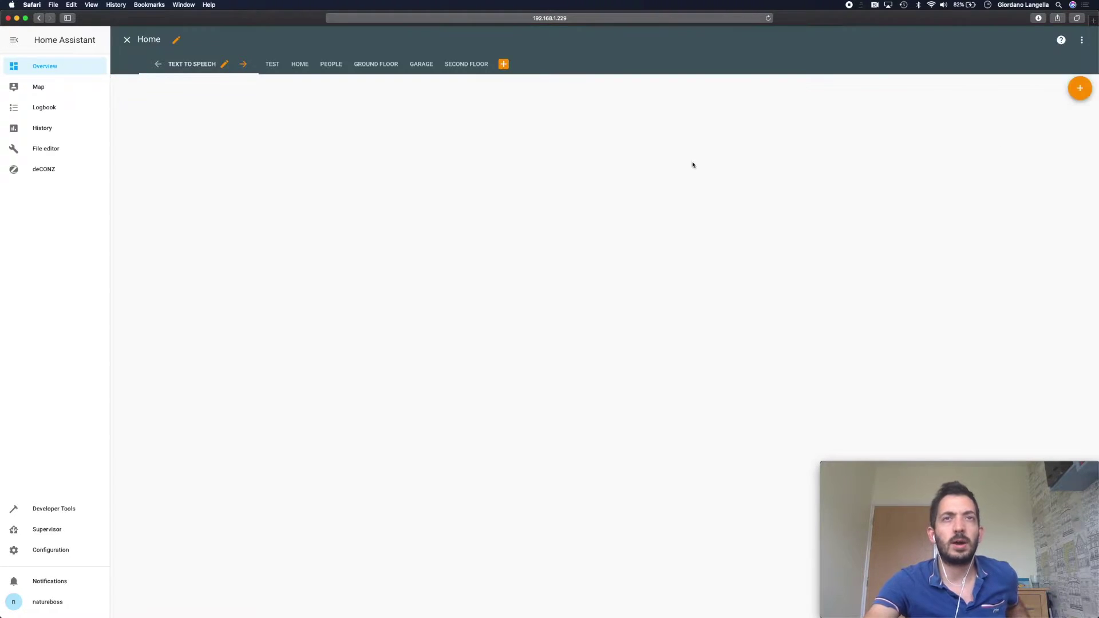
pyautogui.click(1080, 88)
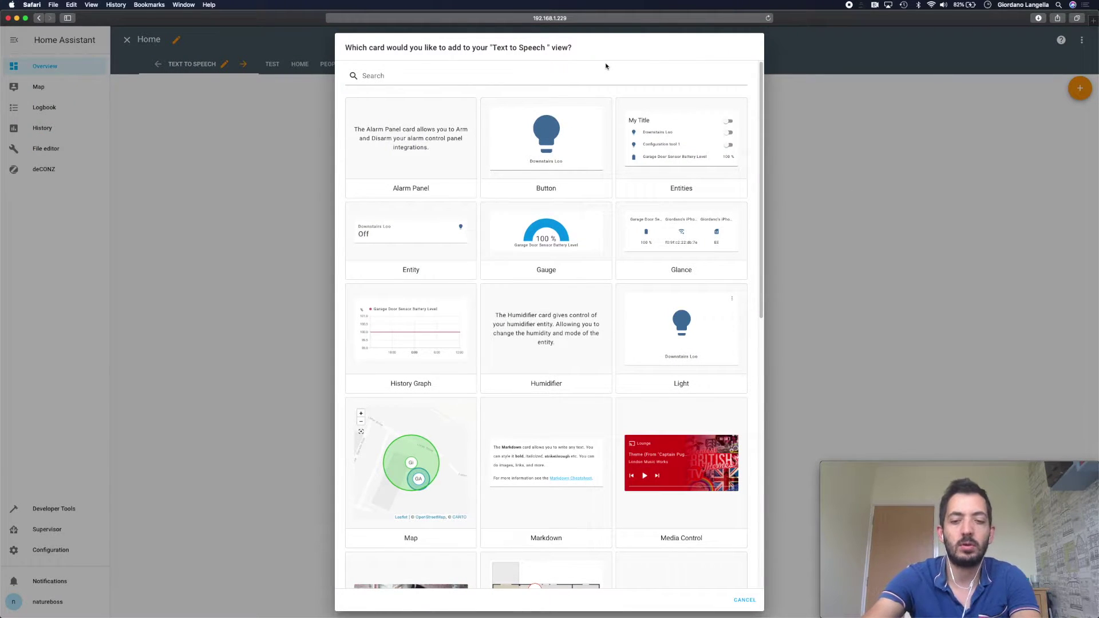
pyautogui.click(587, 75)
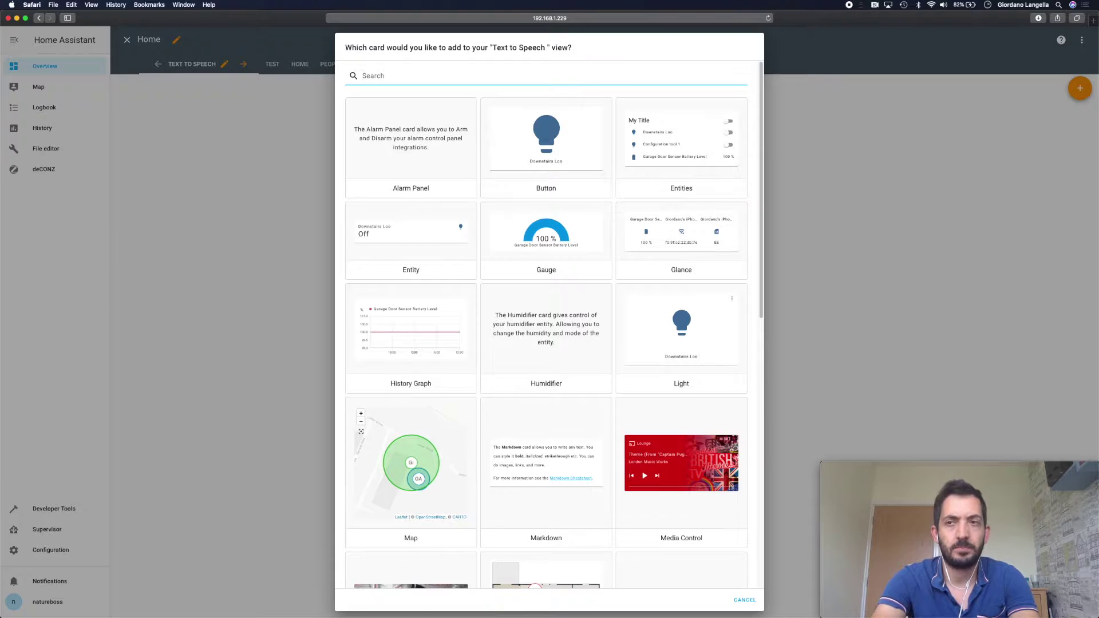
pyautogui.write('media')
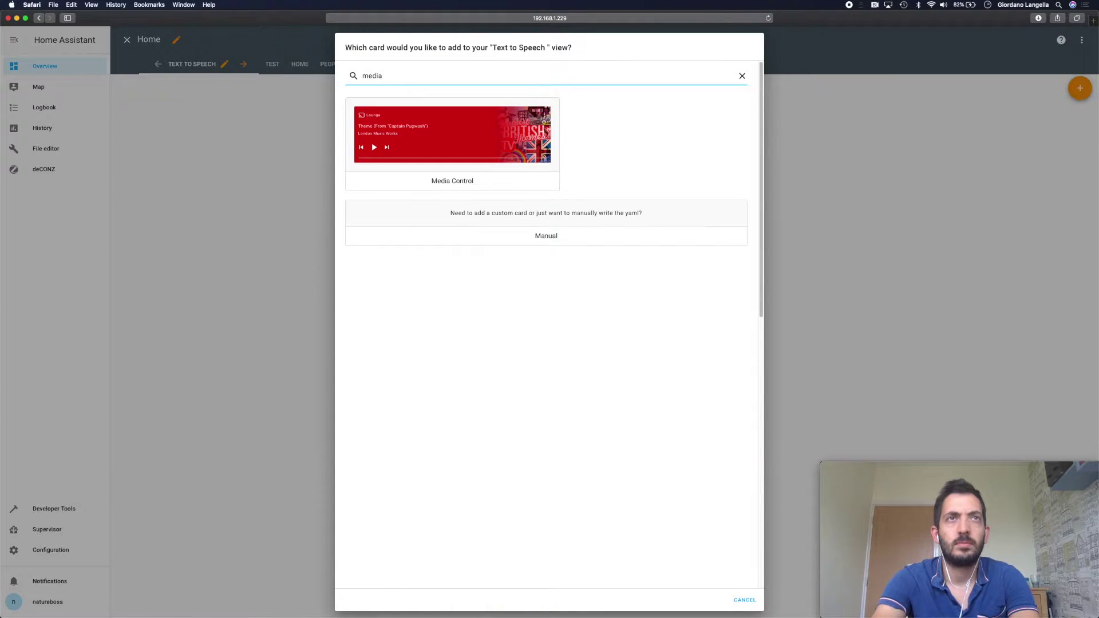
pyautogui.write('_')
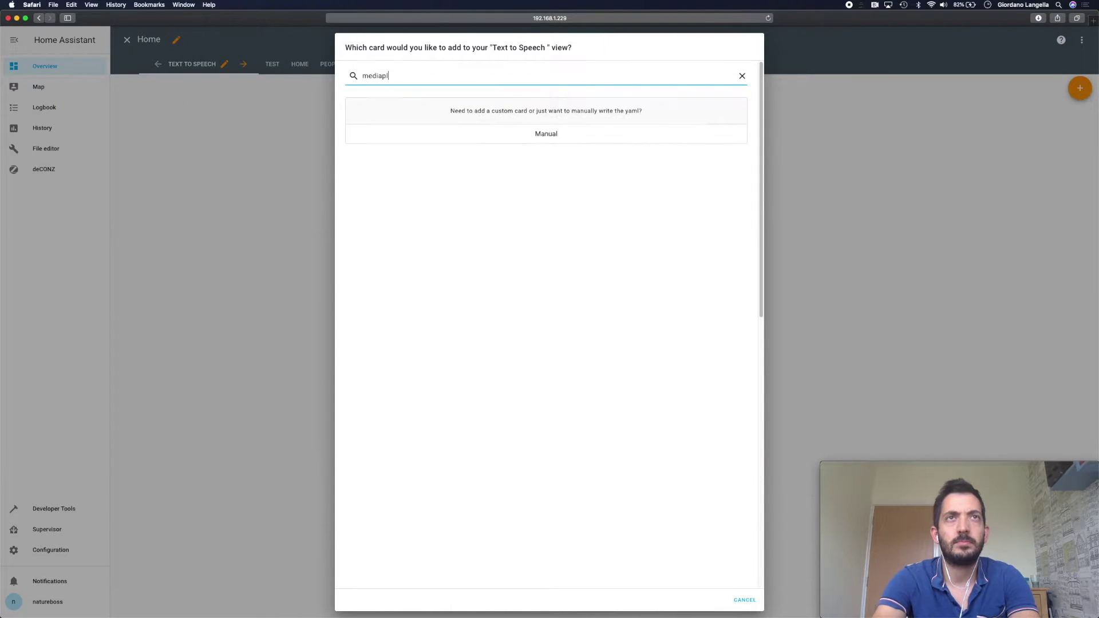
pyautogui.press('BackSpace')
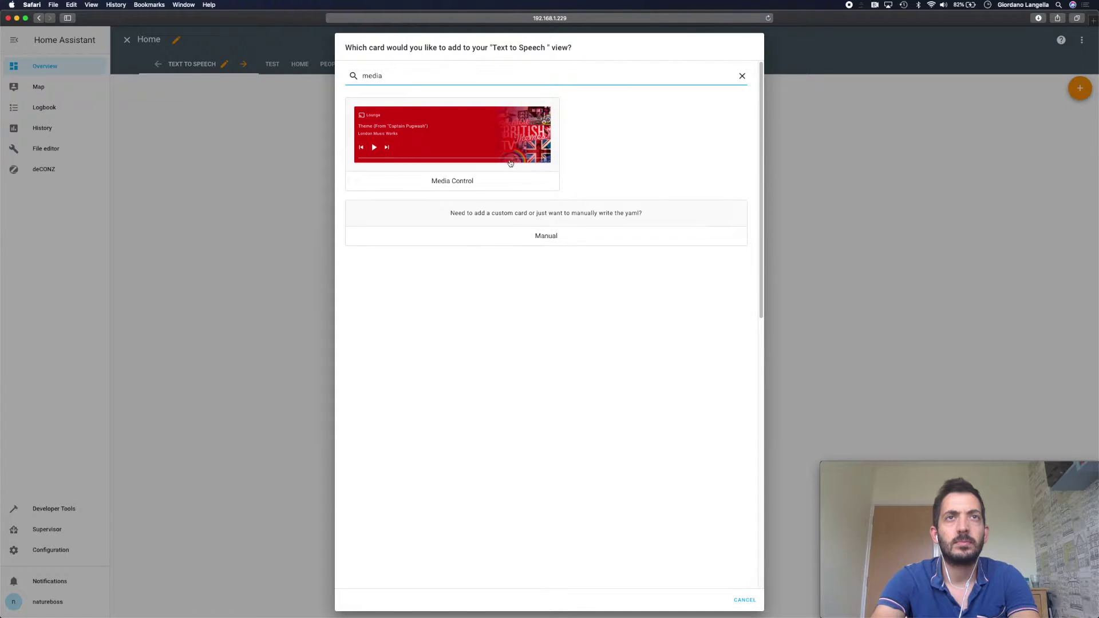
pyautogui.click(516, 186)
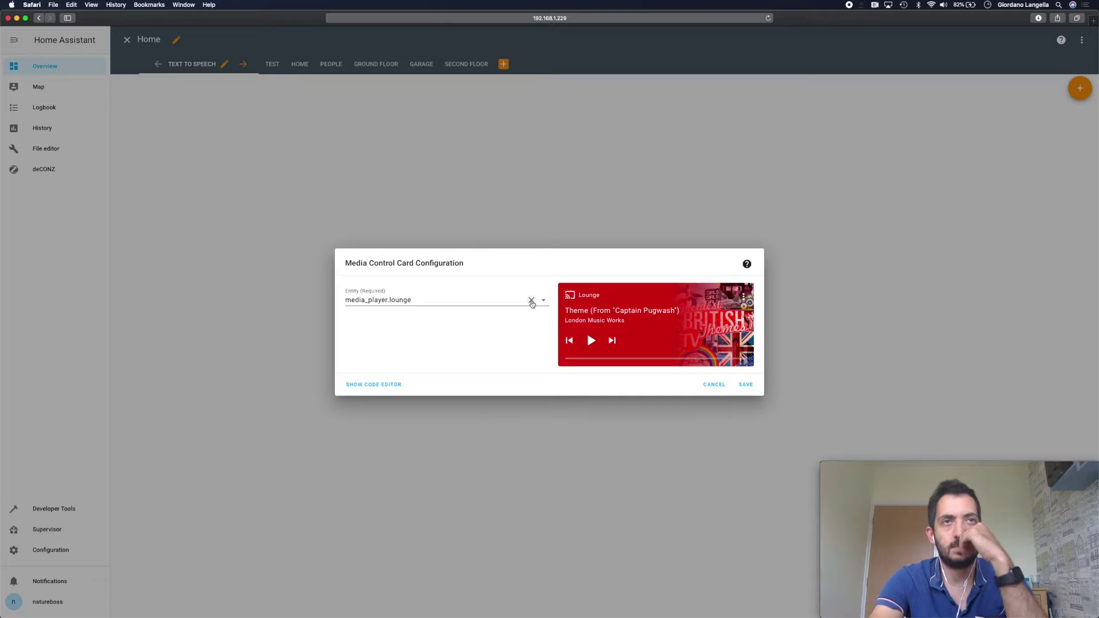
# Step: Replace the media_player.lounge entity with Kitchen Speaker and save the card
pyautogui.click(531, 302)
pyautogui.click(531, 301)
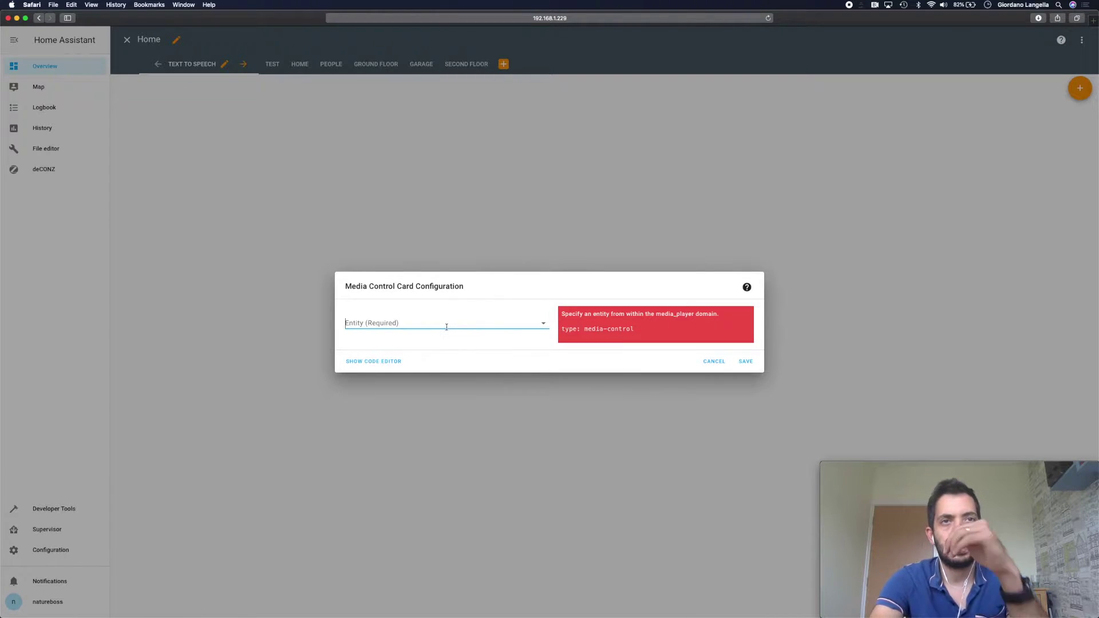
pyautogui.click(446, 324)
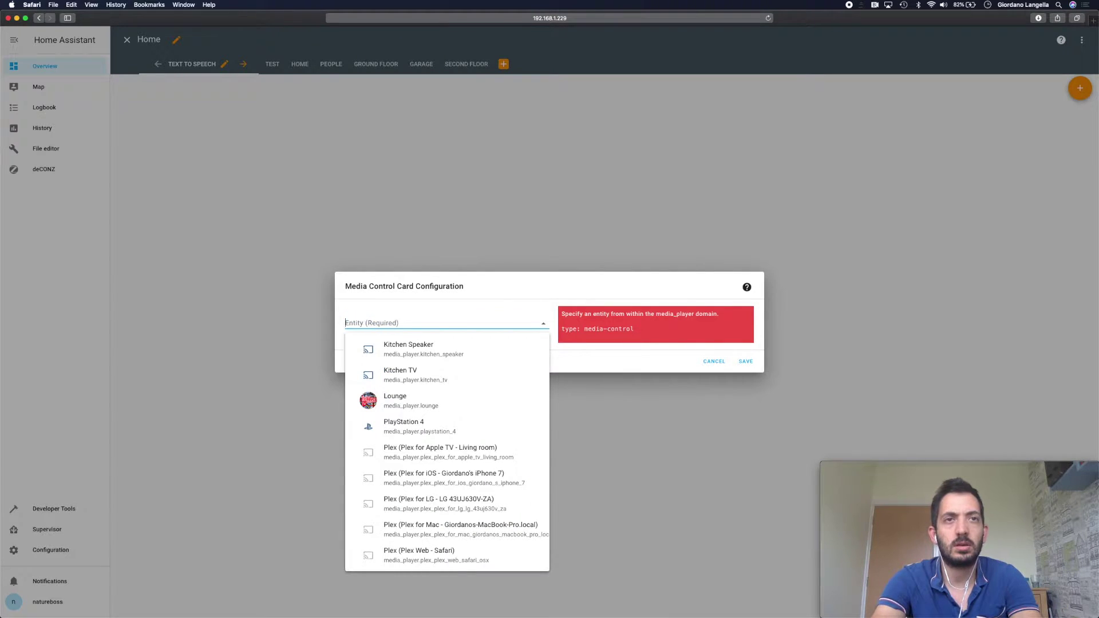
pyautogui.click(463, 358)
pyautogui.click(749, 368)
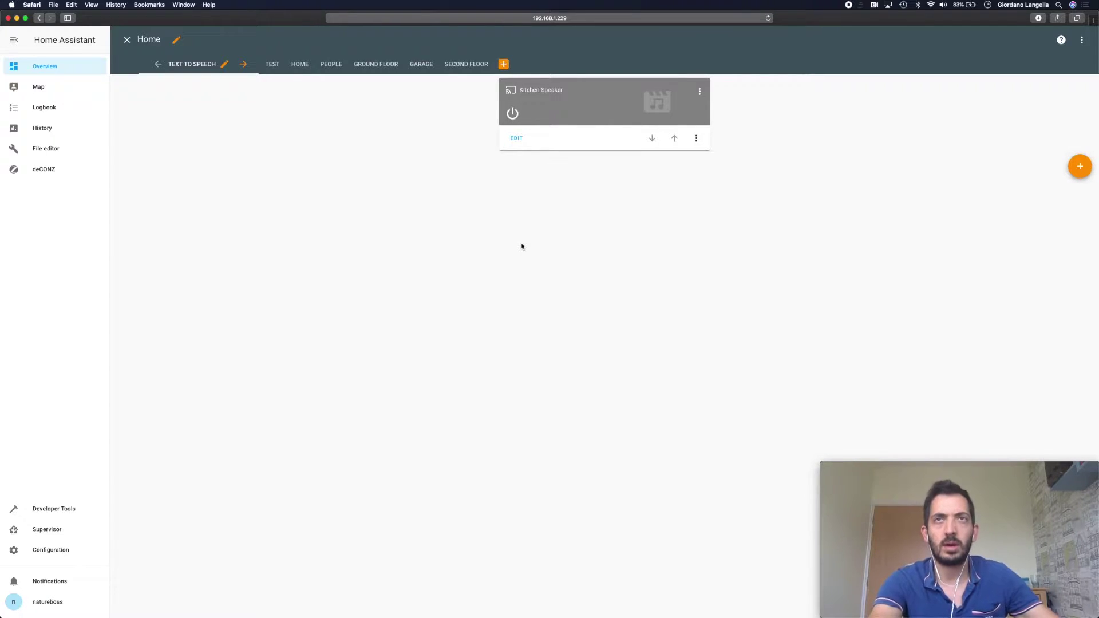
pyautogui.click(696, 139)
# Step: Exit edit mode and send 'hello' to the Kitchen Speaker as text to speak
pyautogui.click(544, 204)
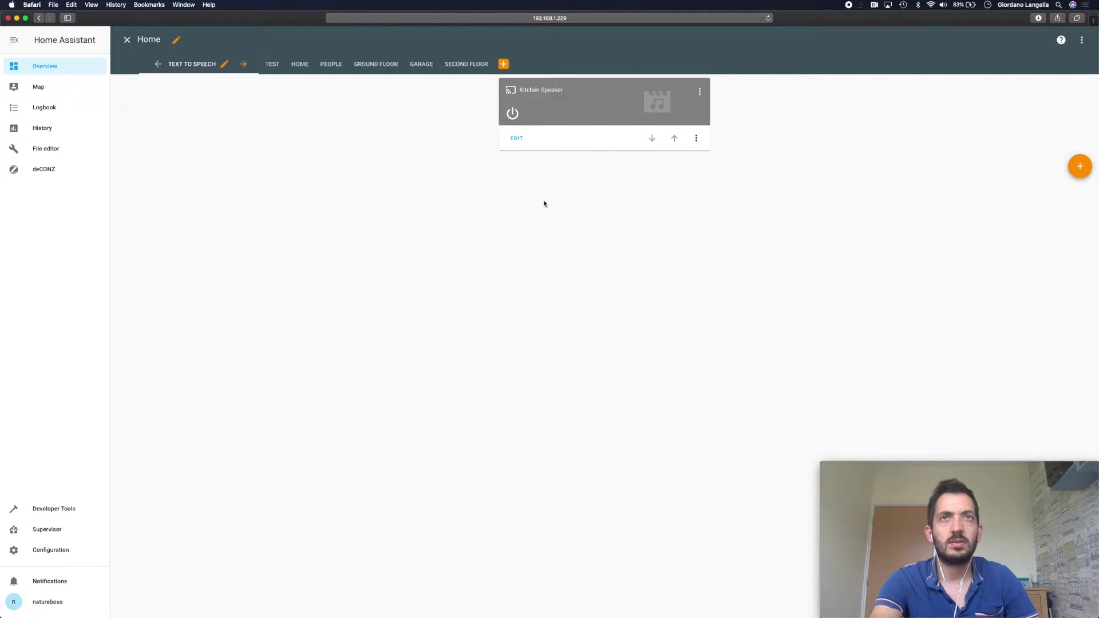
pyautogui.click(127, 40)
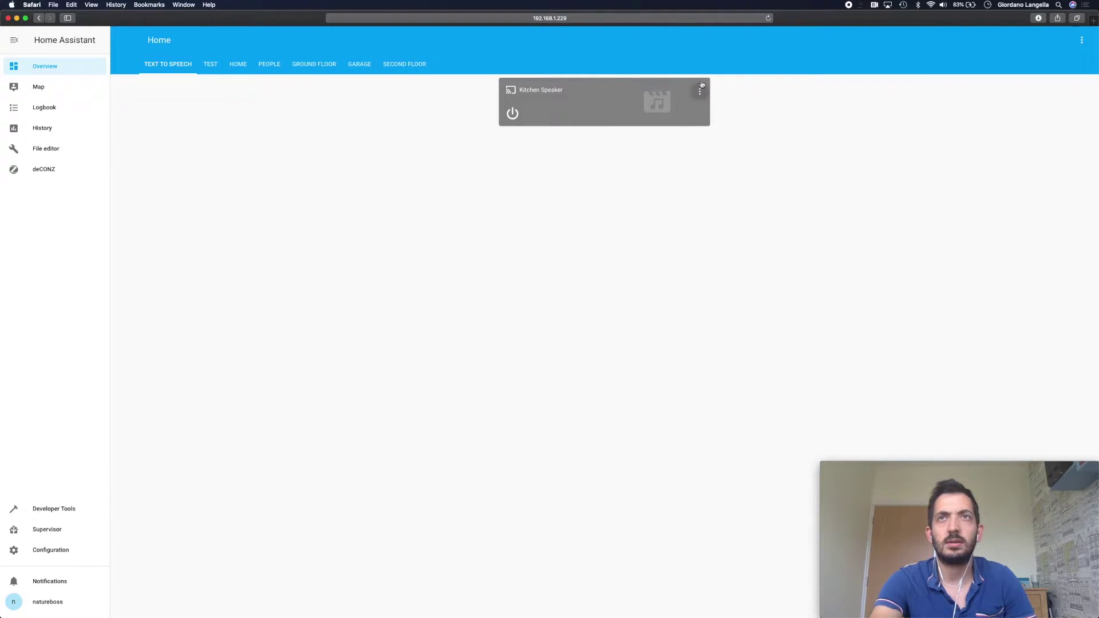
pyautogui.click(700, 91)
pyautogui.click(519, 380)
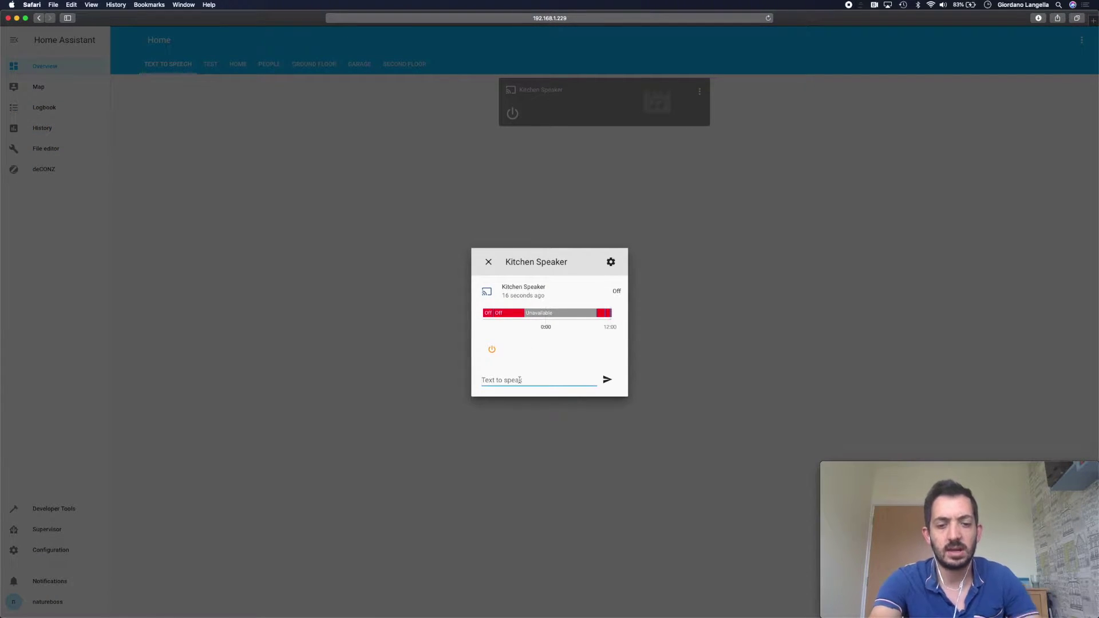
pyautogui.write('hello')
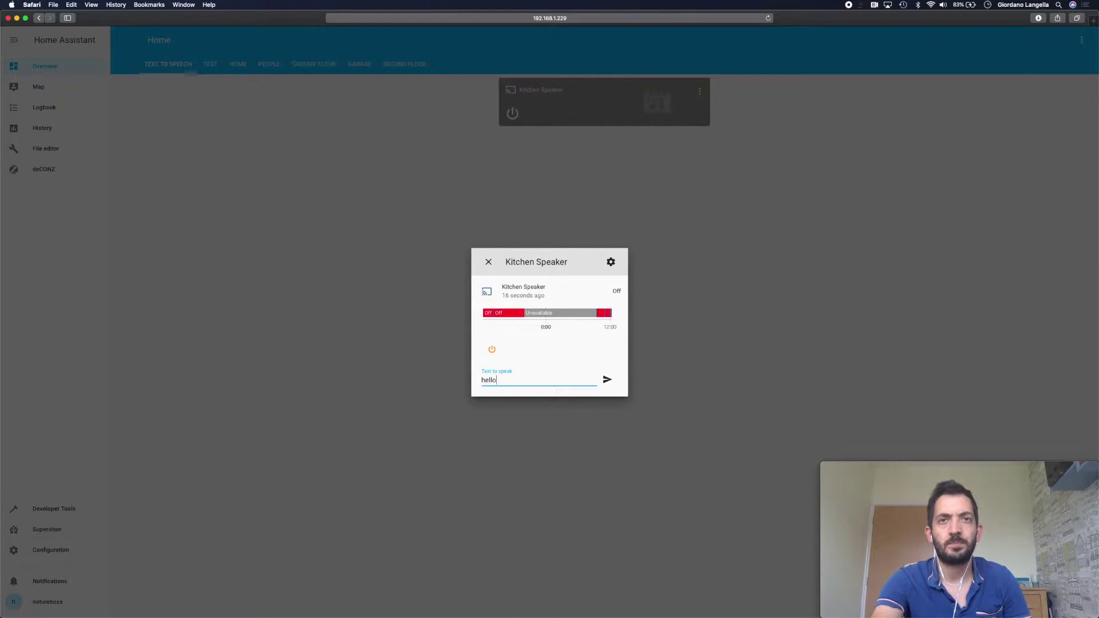
pyautogui.click(607, 380)
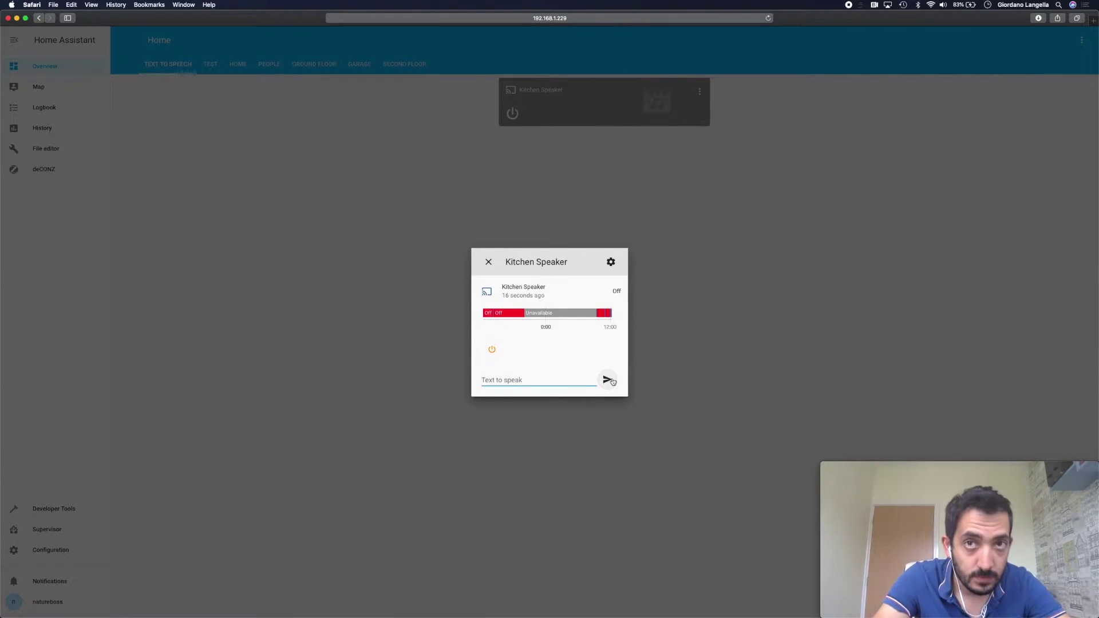
pyautogui.click(663, 397)
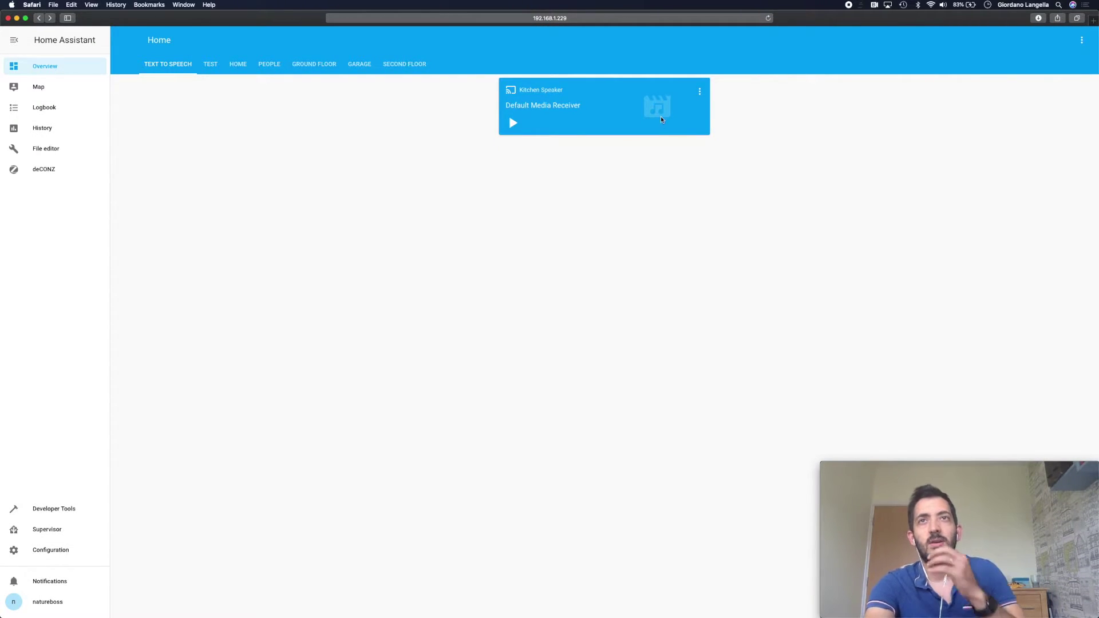
# Step: Reopen the Kitchen Speaker details and close them again
pyautogui.click(700, 92)
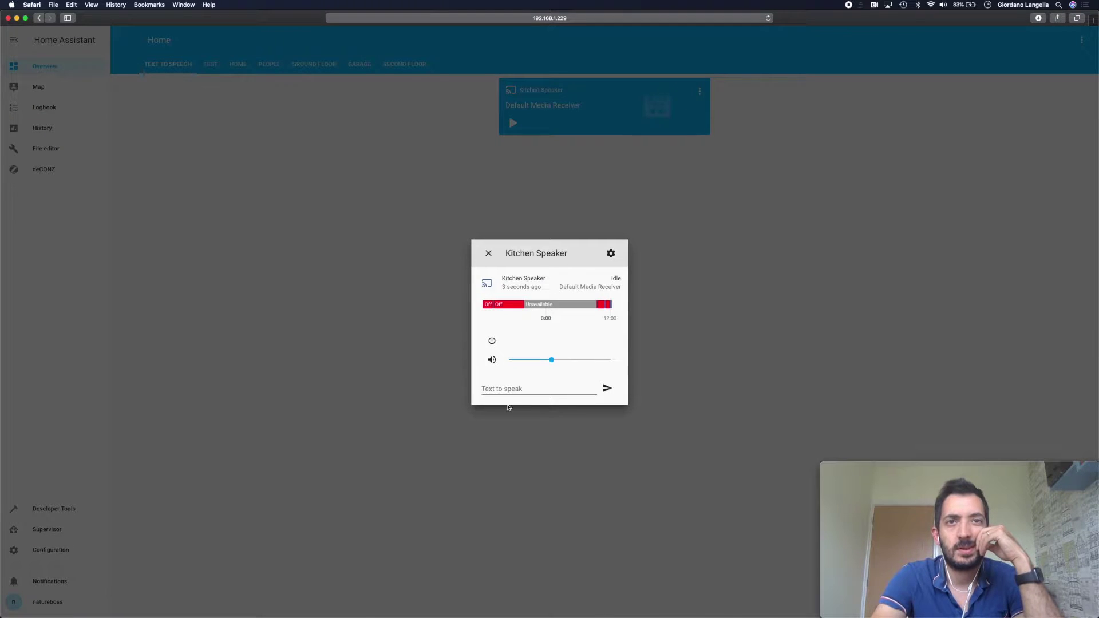
pyautogui.click(498, 389)
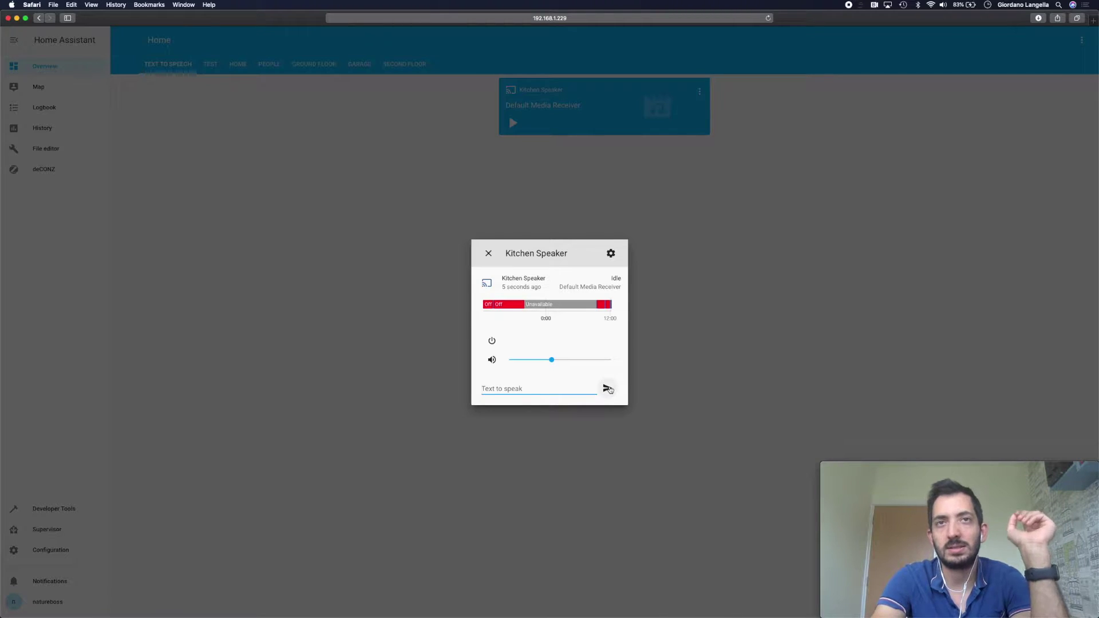
pyautogui.click(488, 253)
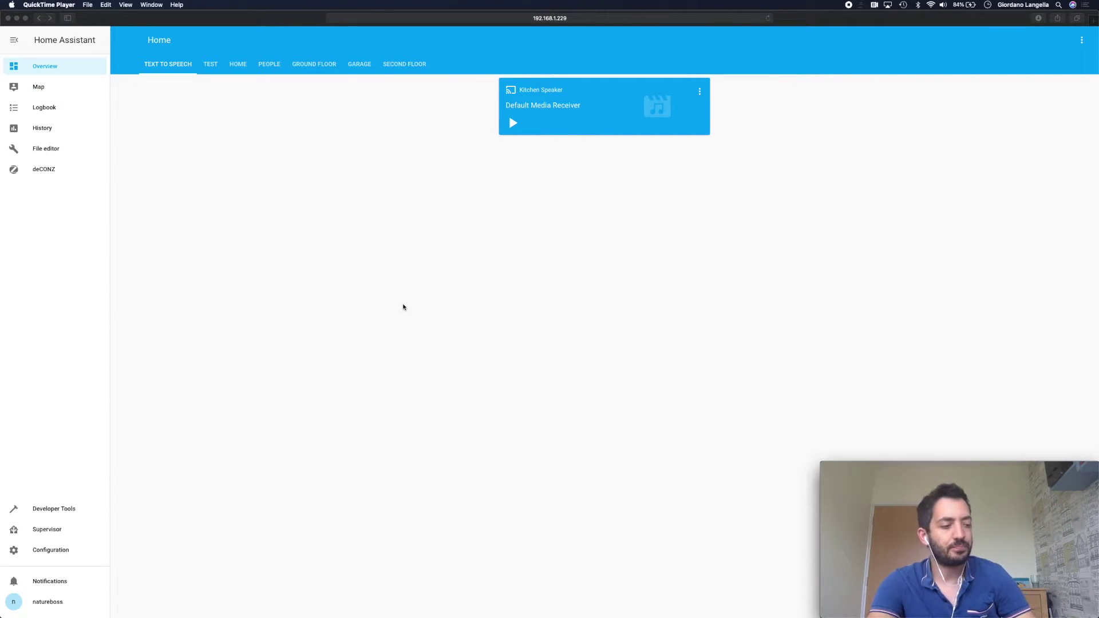
# Step: Add a Light card for light.downstairs_loo from a 'light' search, save it, and exit edit mode
pyautogui.click(1086, 42)
pyautogui.click(1083, 41)
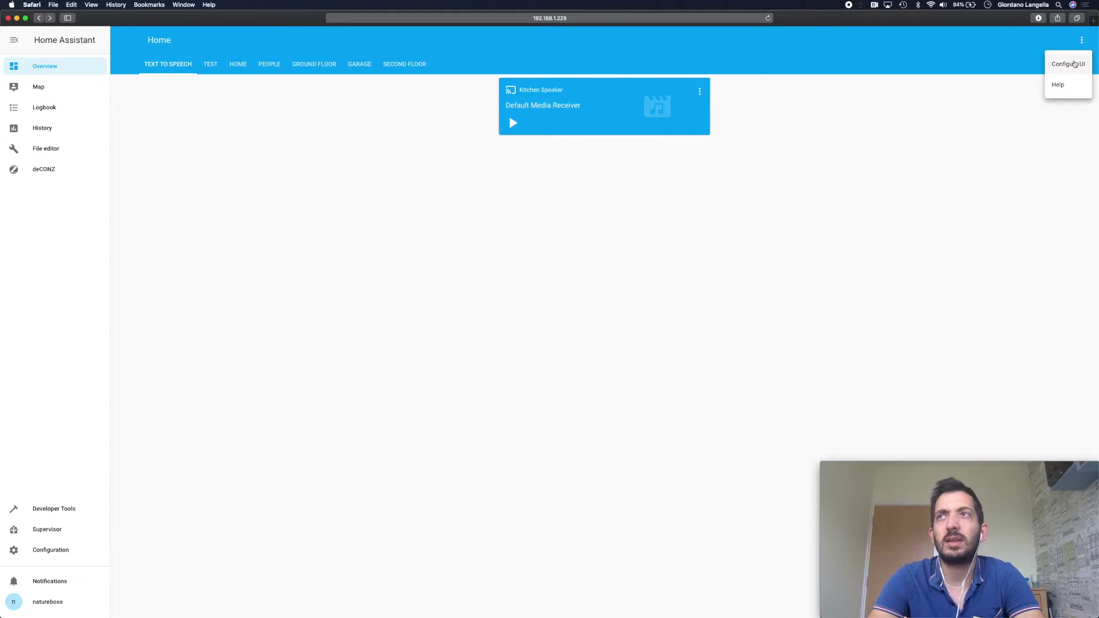
pyautogui.click(1075, 64)
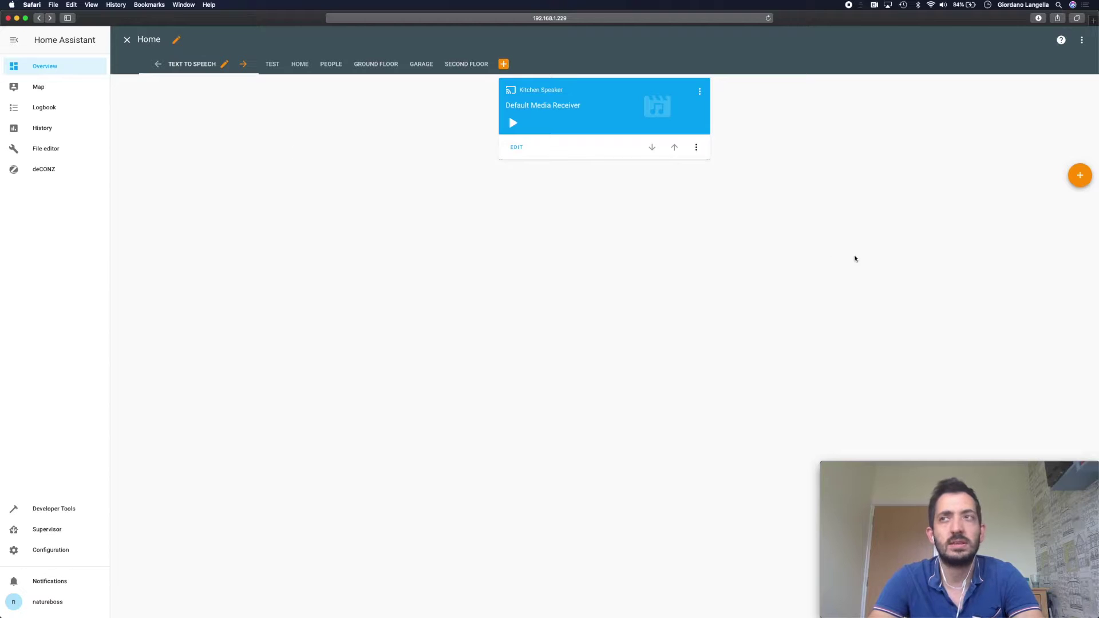
pyautogui.click(1083, 179)
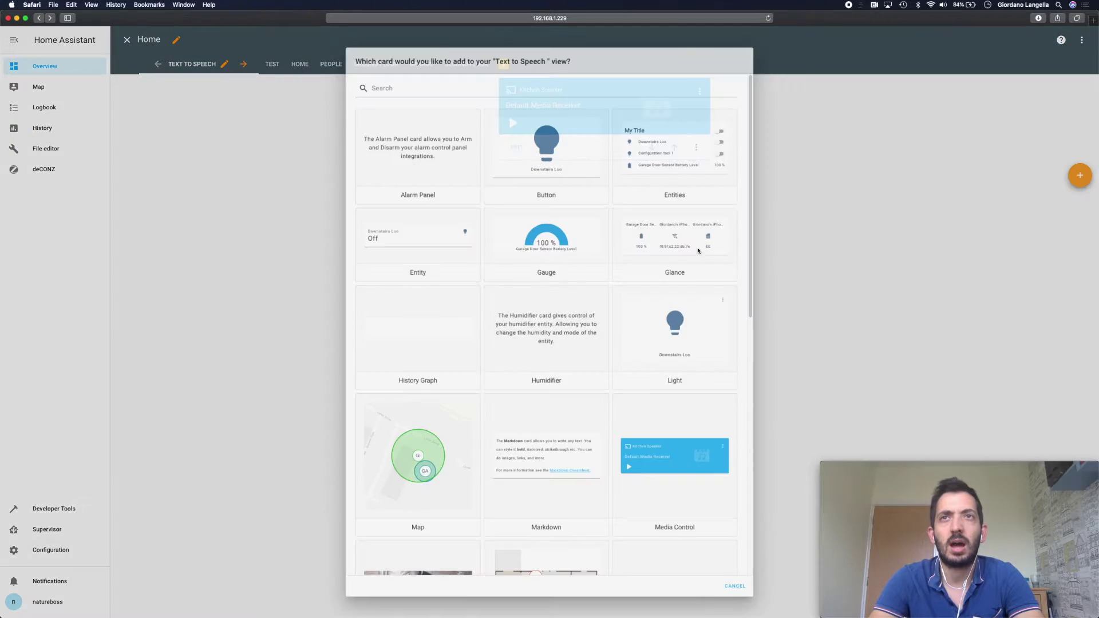
pyautogui.click(430, 74)
pyautogui.write('light')
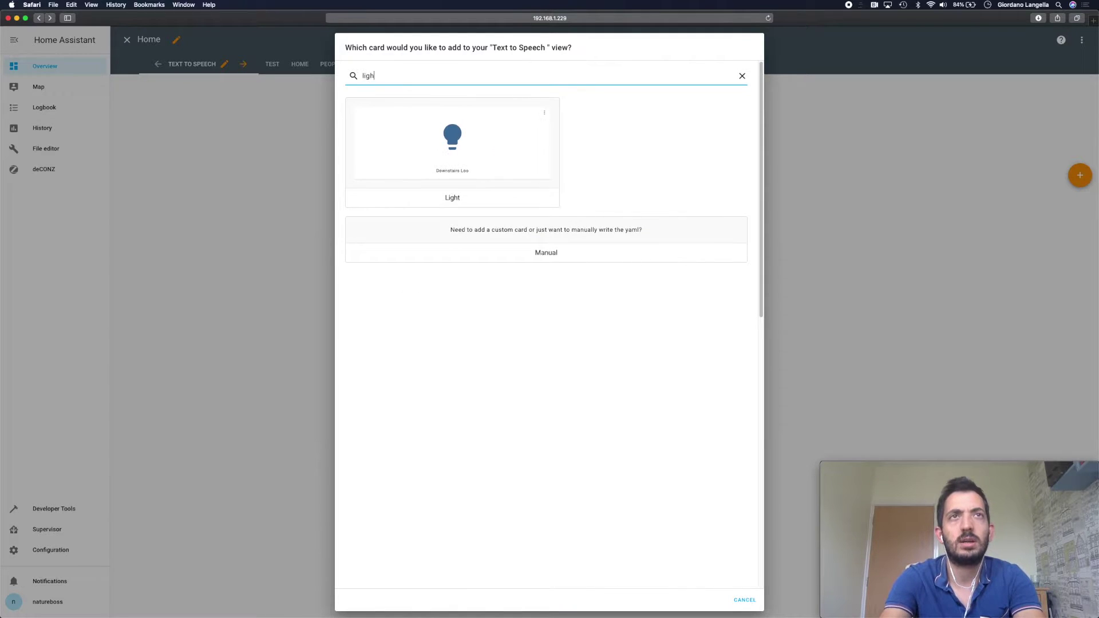
pyautogui.click(513, 152)
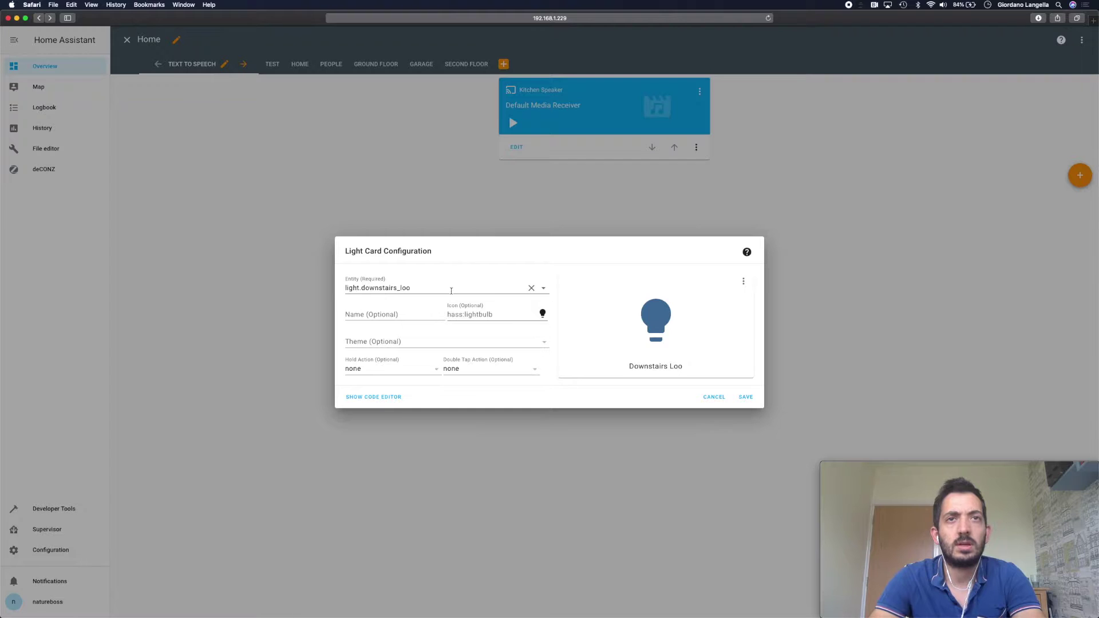
pyautogui.click(745, 397)
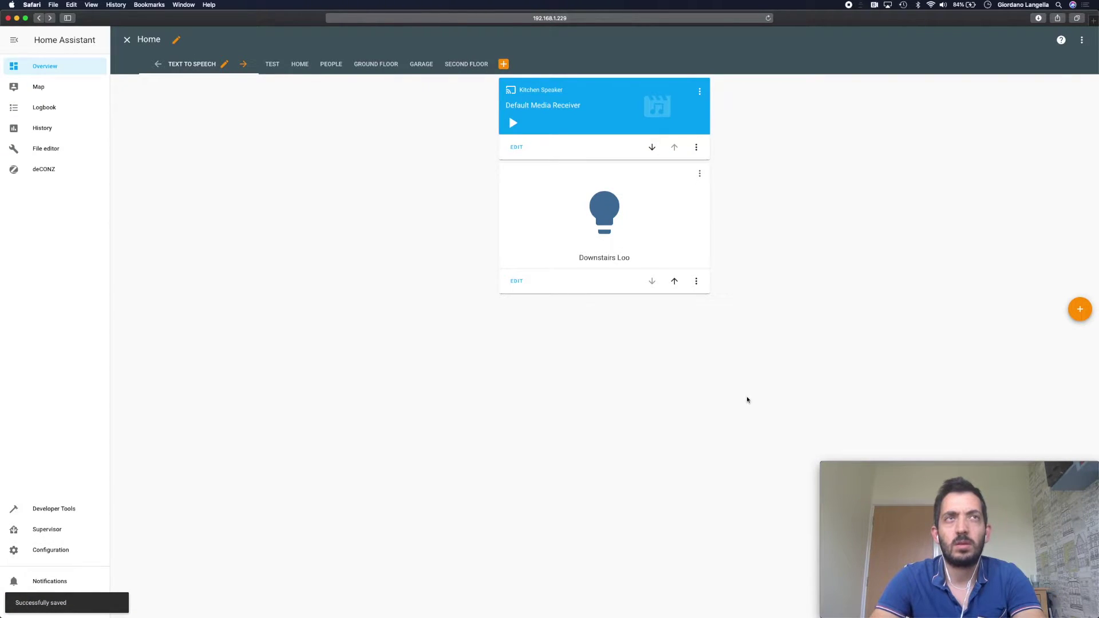
pyautogui.click(127, 40)
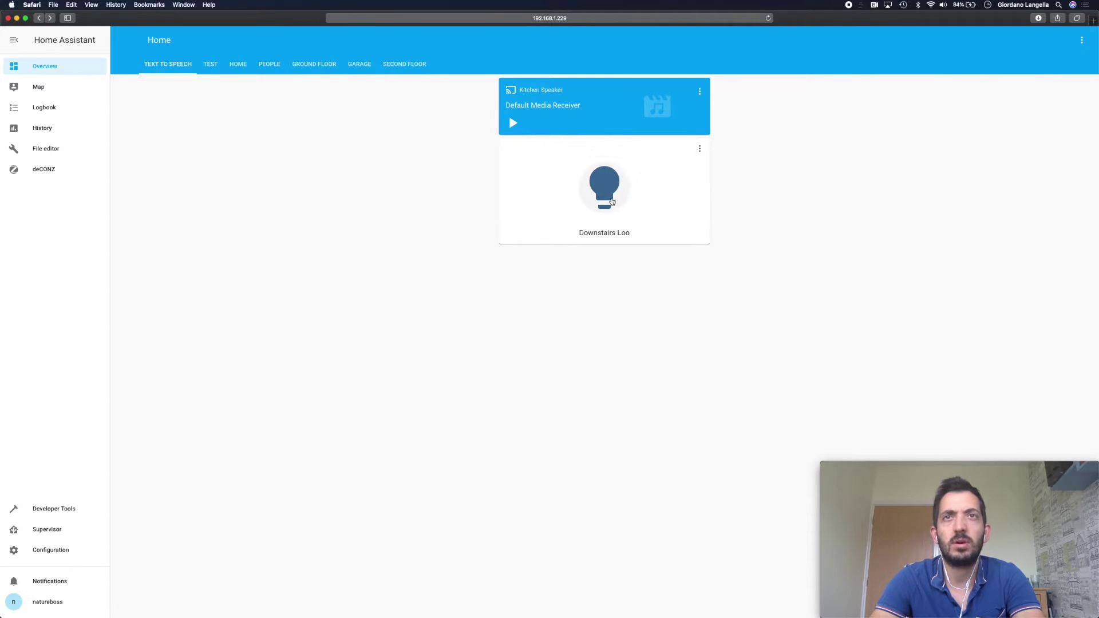
# Step: Toggle the Downstairs Loo light card on, then off
pyautogui.click(613, 187)
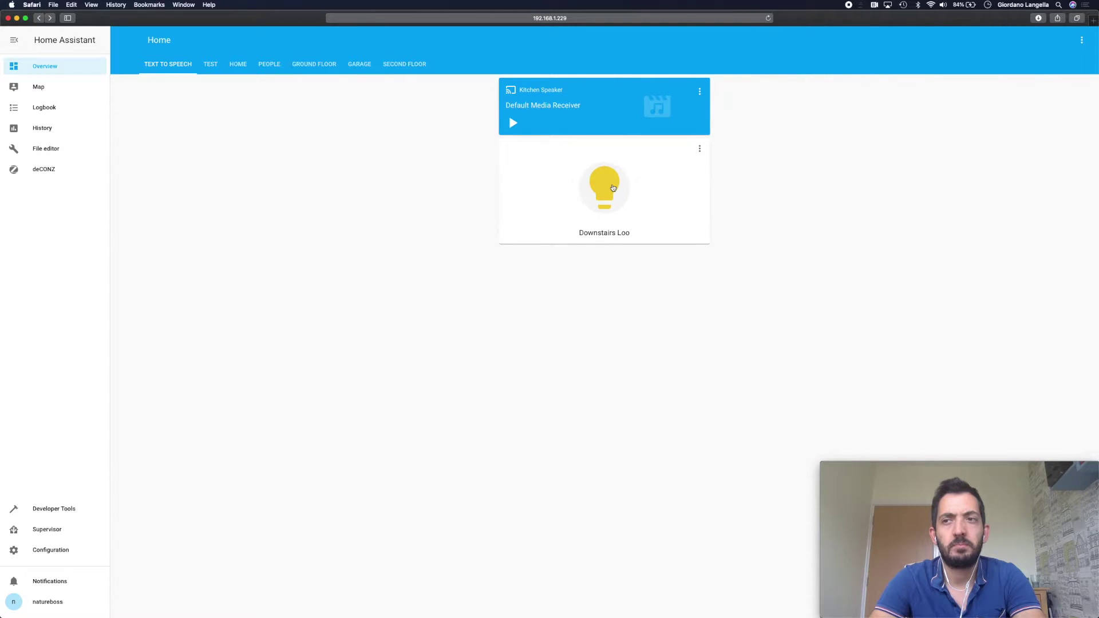
pyautogui.click(612, 187)
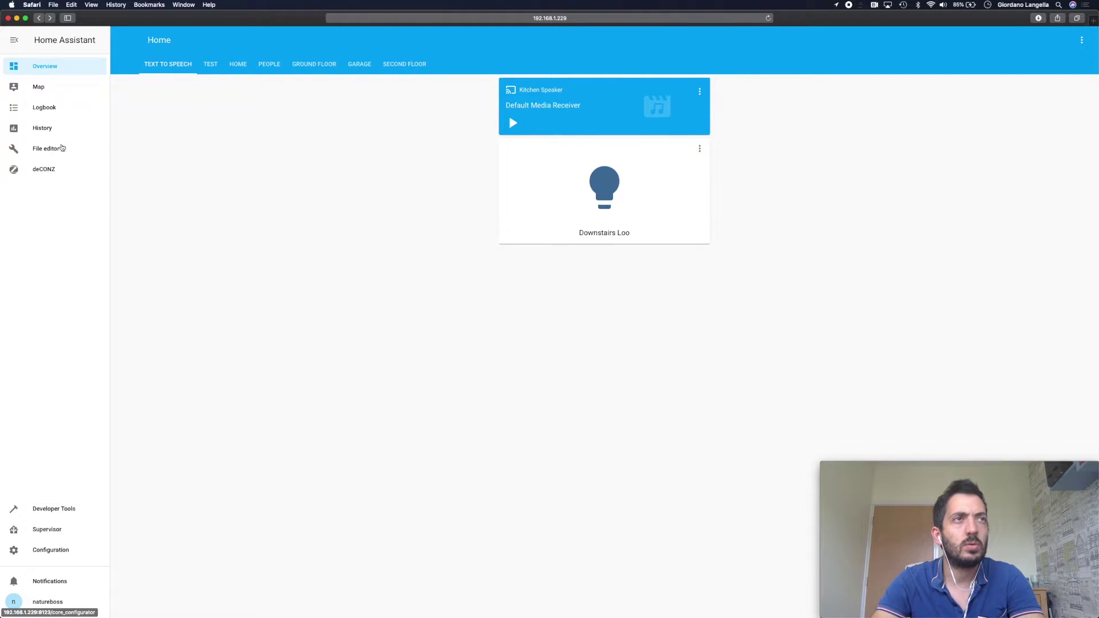
# Step: In the File editor, add comments '# Checking if any lights are on for too long' and '# Toilet'
pyautogui.click(63, 154)
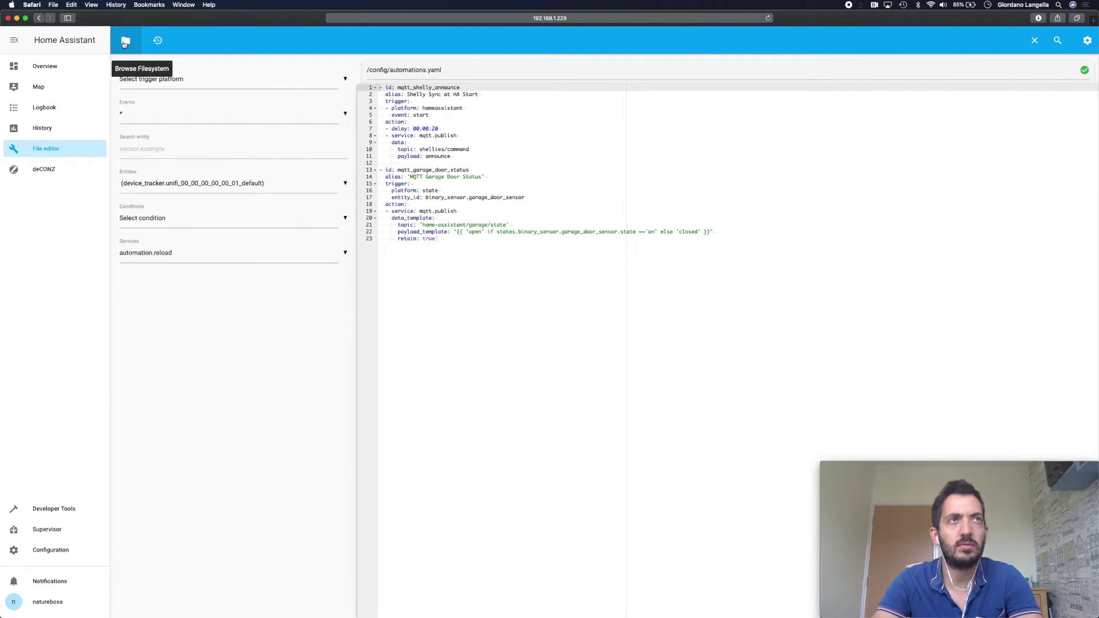
pyautogui.click(617, 342)
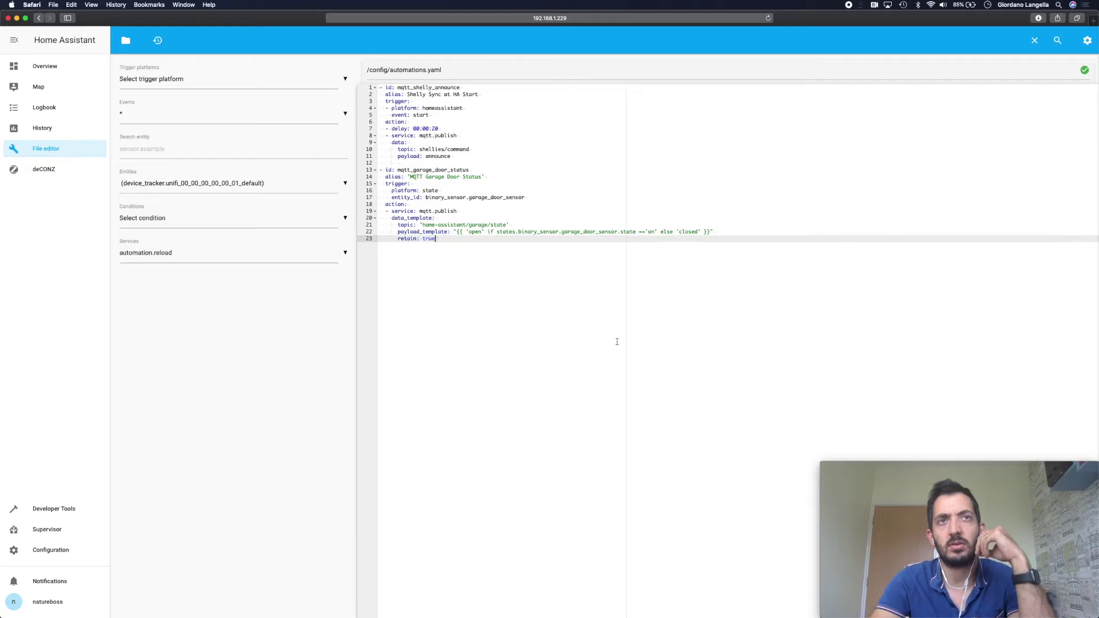
pyautogui.press('Return')
pyautogui.press('Return')
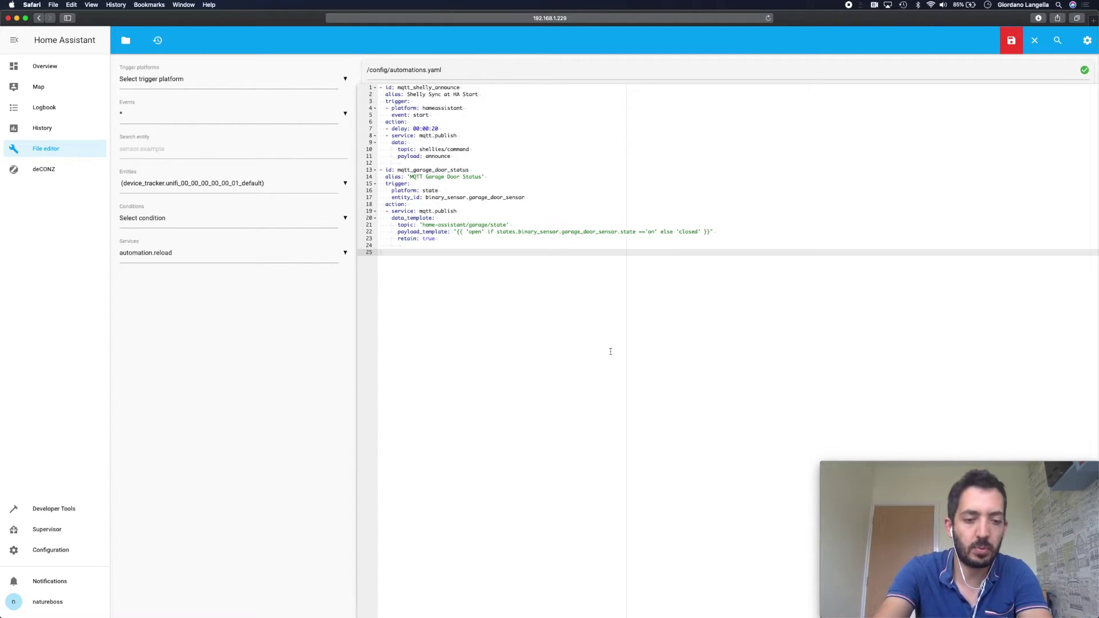
pyautogui.write('#')
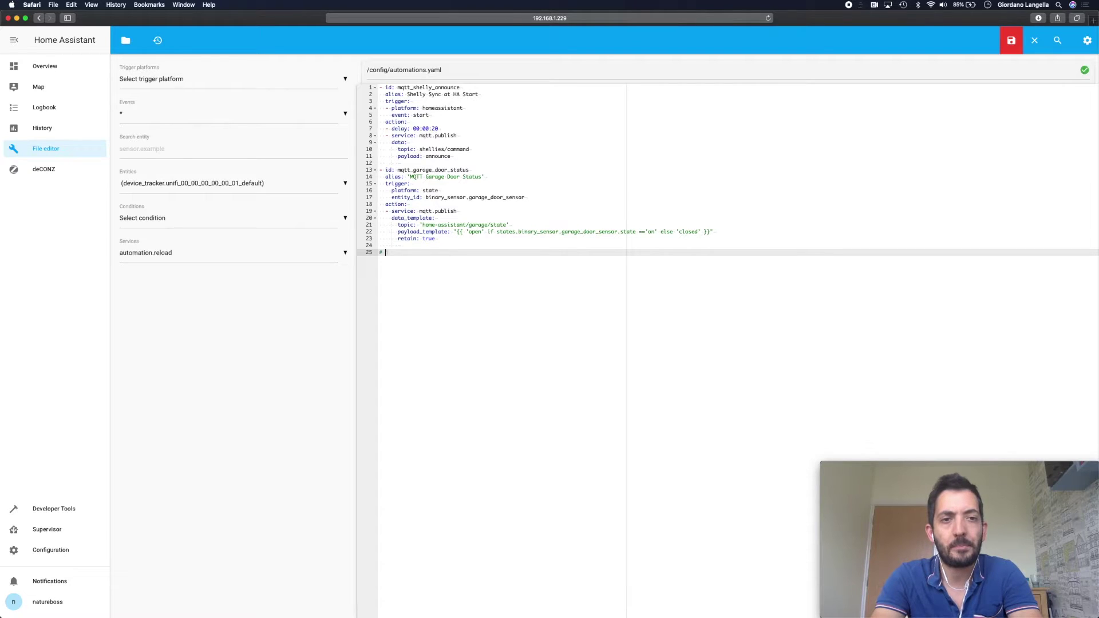
pyautogui.write('Checking ')
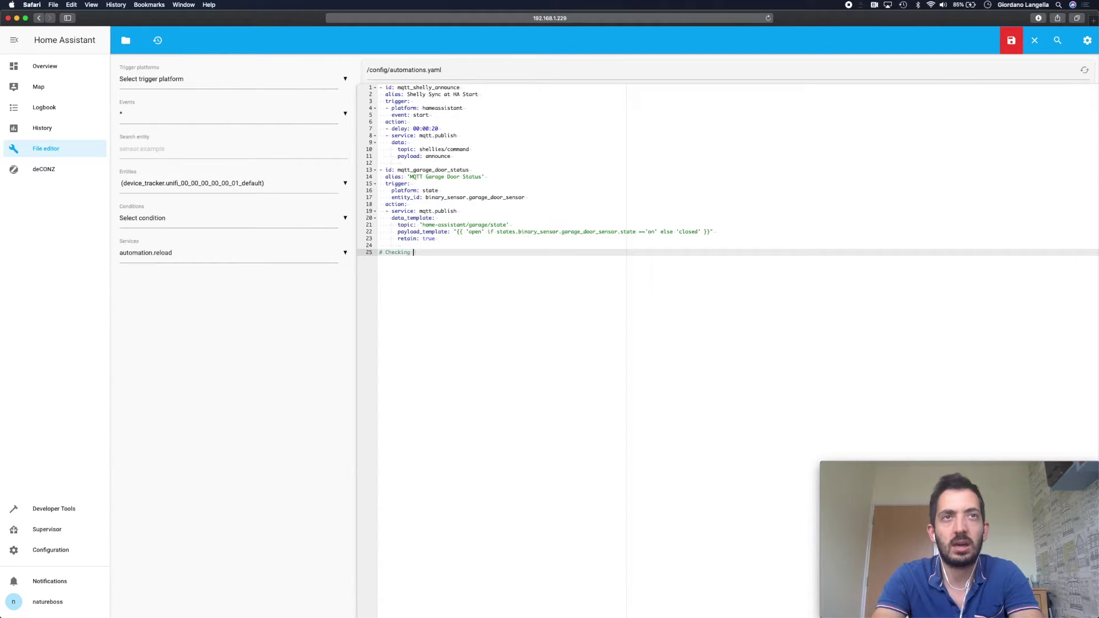
pyautogui.write('if on')
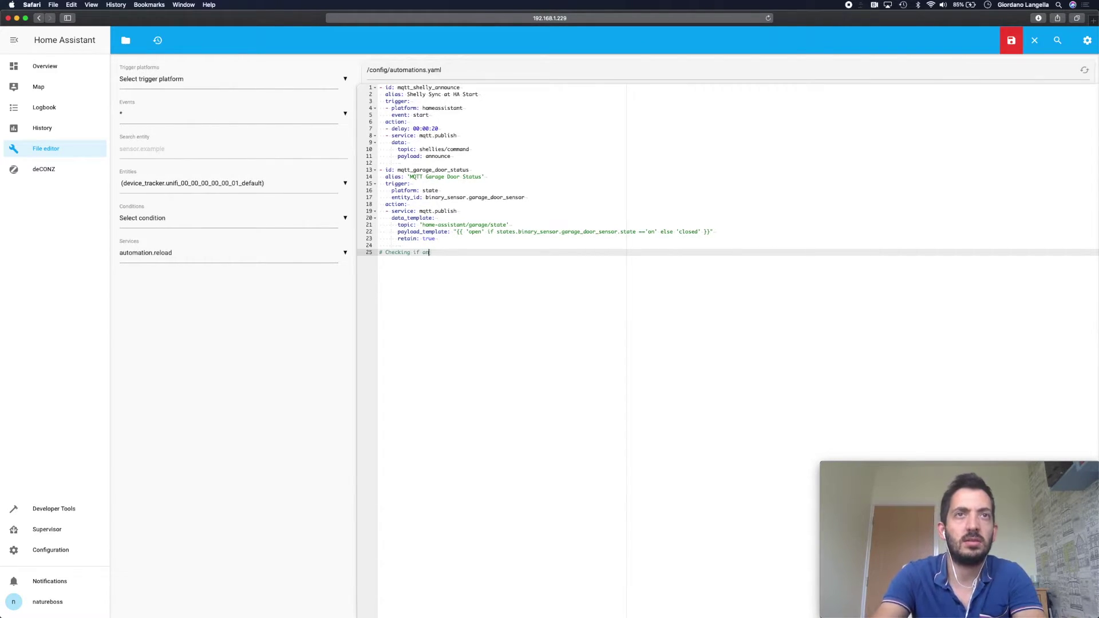
pyautogui.press('BackSpace')
pyautogui.press('BackSpace')
pyautogui.write('any light')
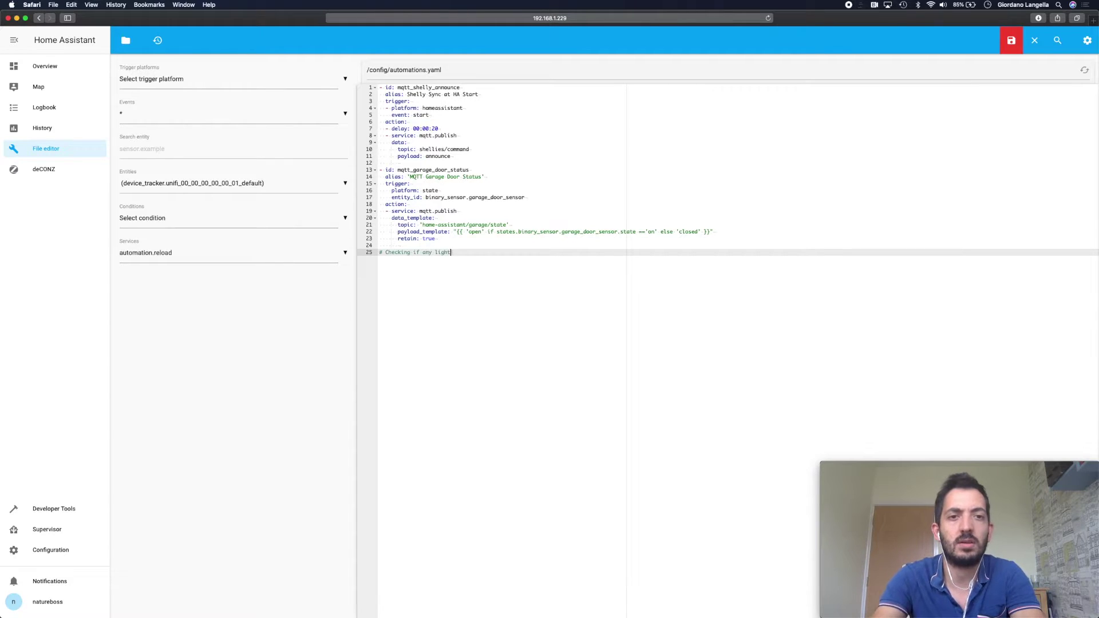
pyautogui.write('s are on for too')
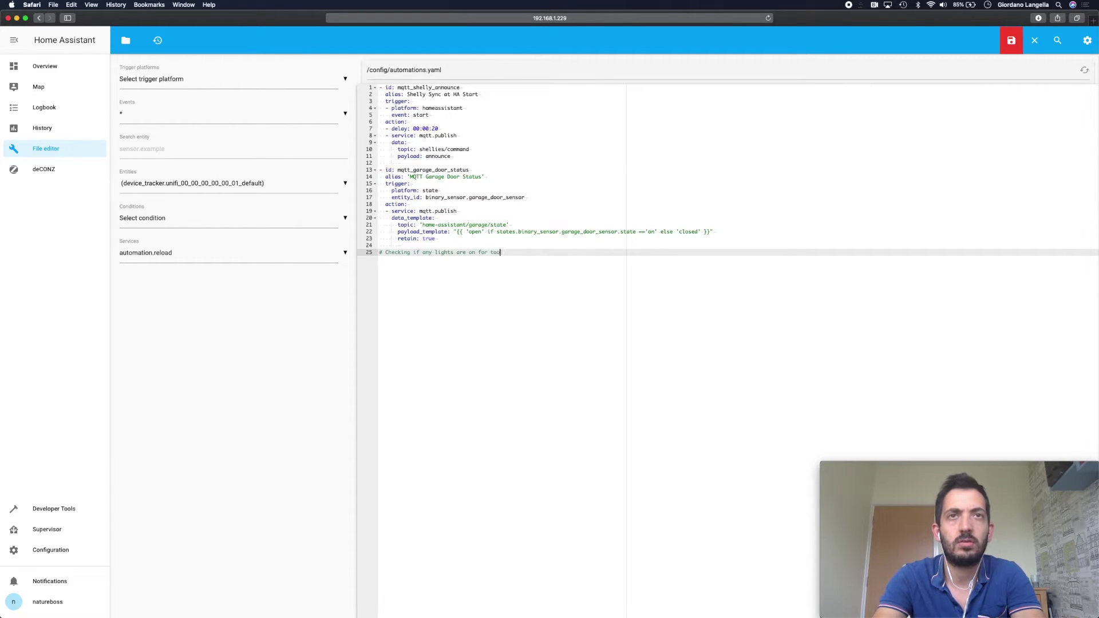
pyautogui.write(' long')
pyautogui.press('Return')
pyautogui.press('Return')
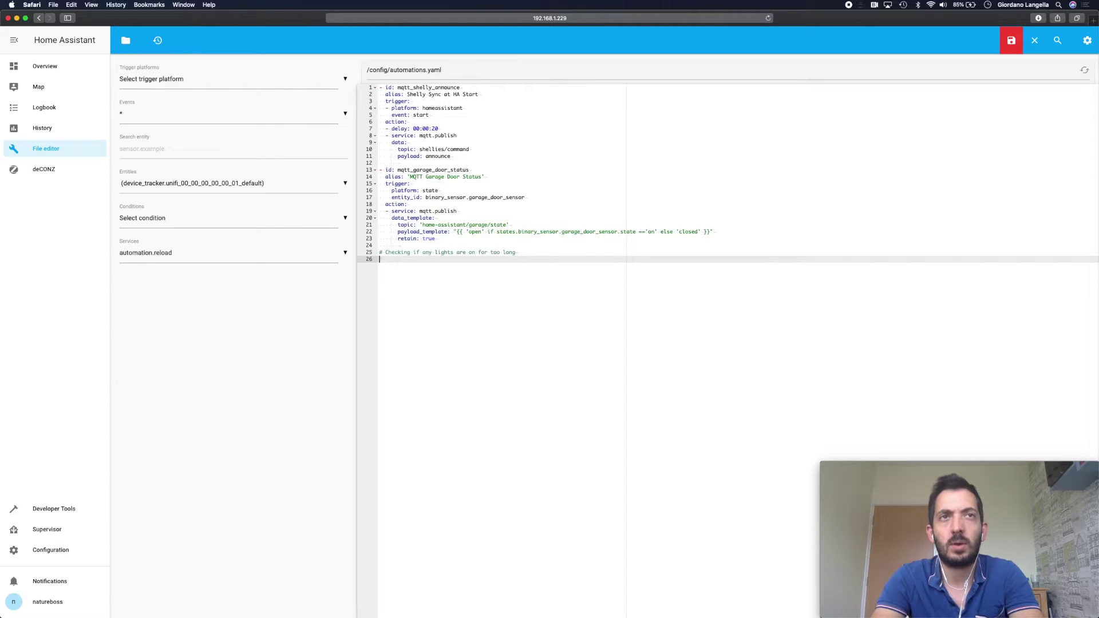
pyautogui.write('# ')
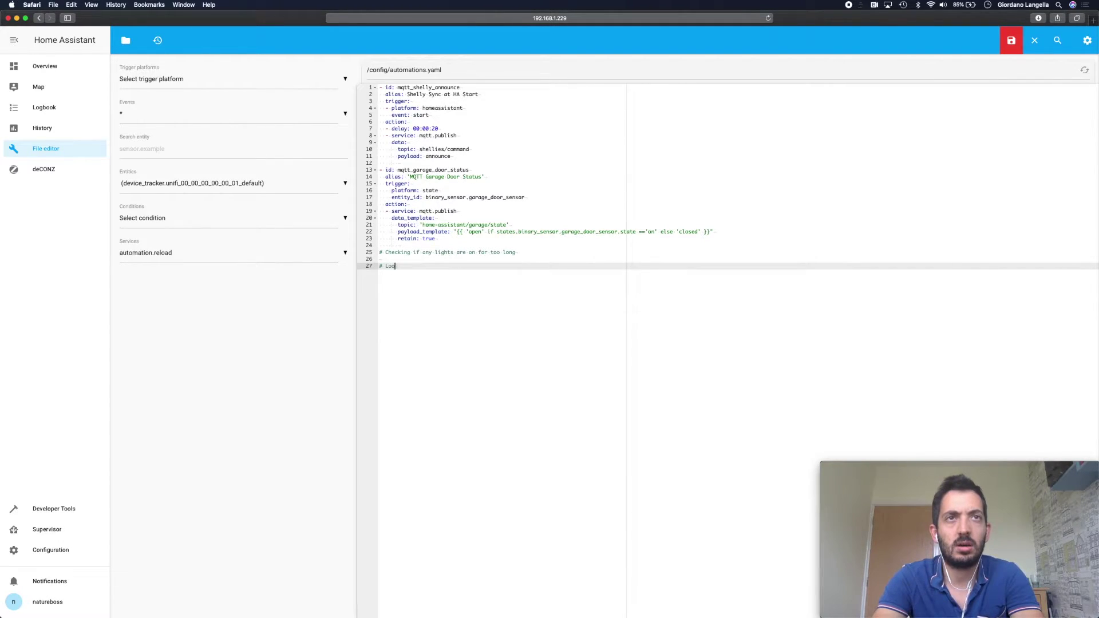
pyautogui.write('Toilet')
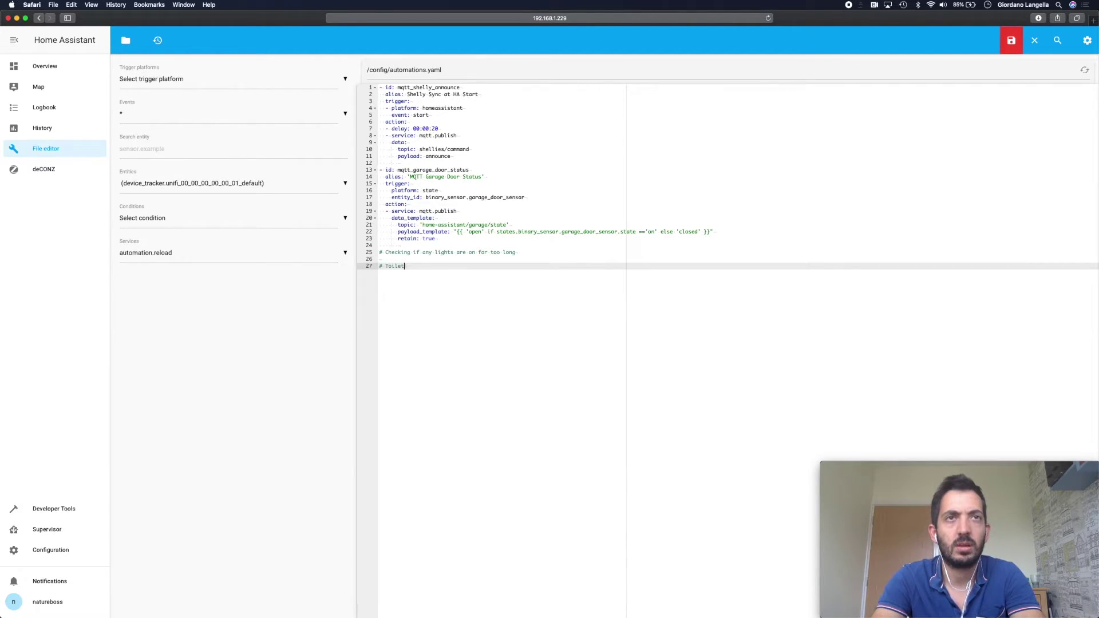
pyautogui.press('Return')
pyautogui.press('Return')
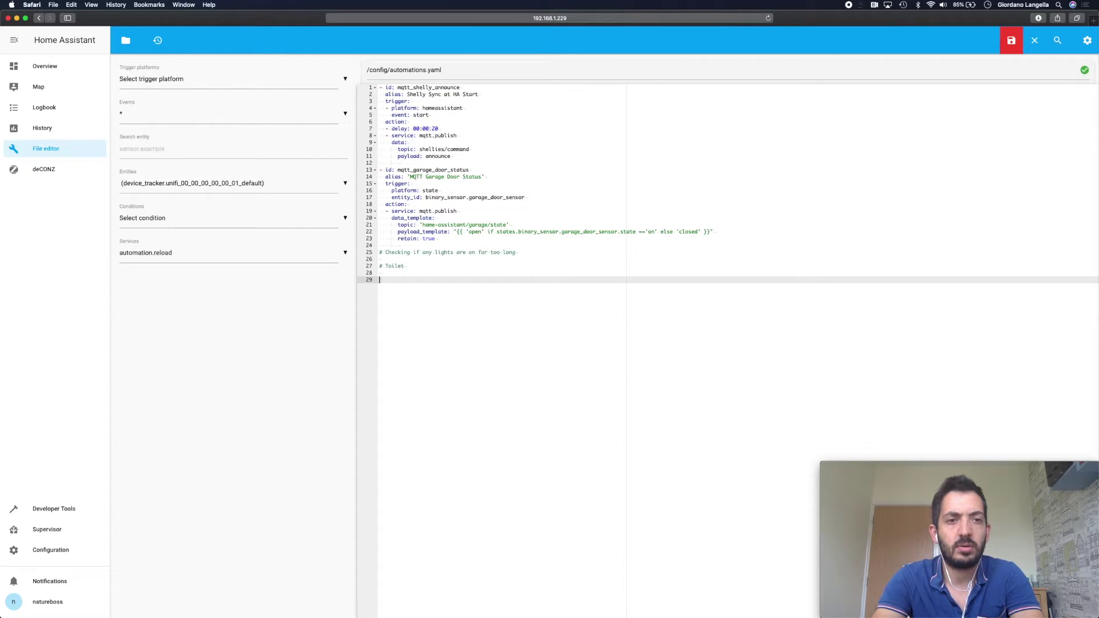
# Step: Add the entry '- id: loo_lights_notification', moving id onto its own line after the dash
pyautogui.write('-id')
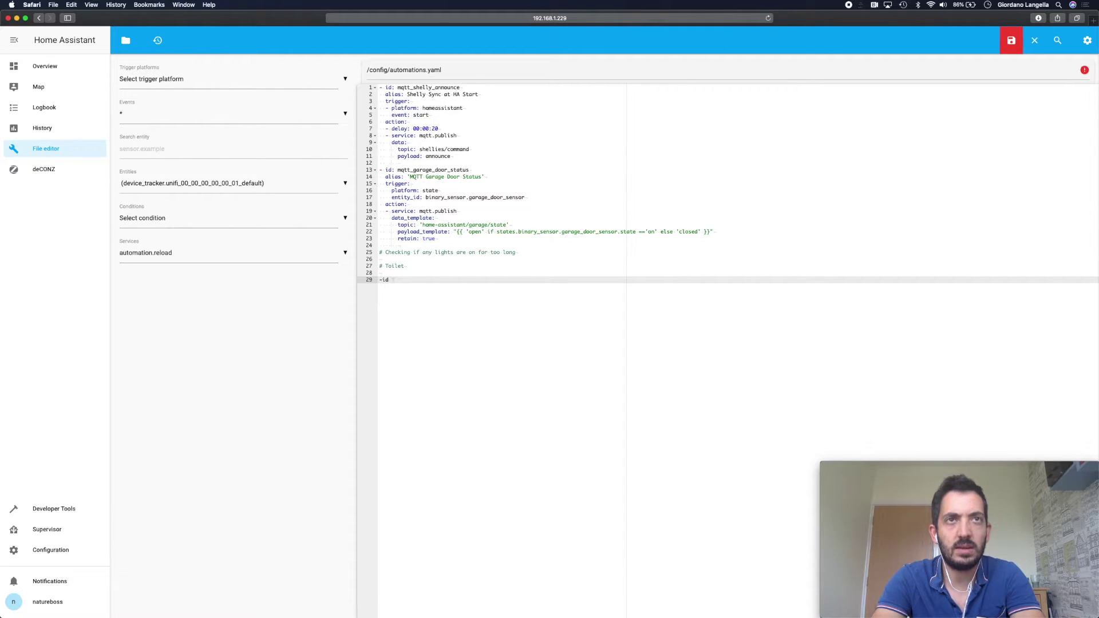
pyautogui.write(": ''")
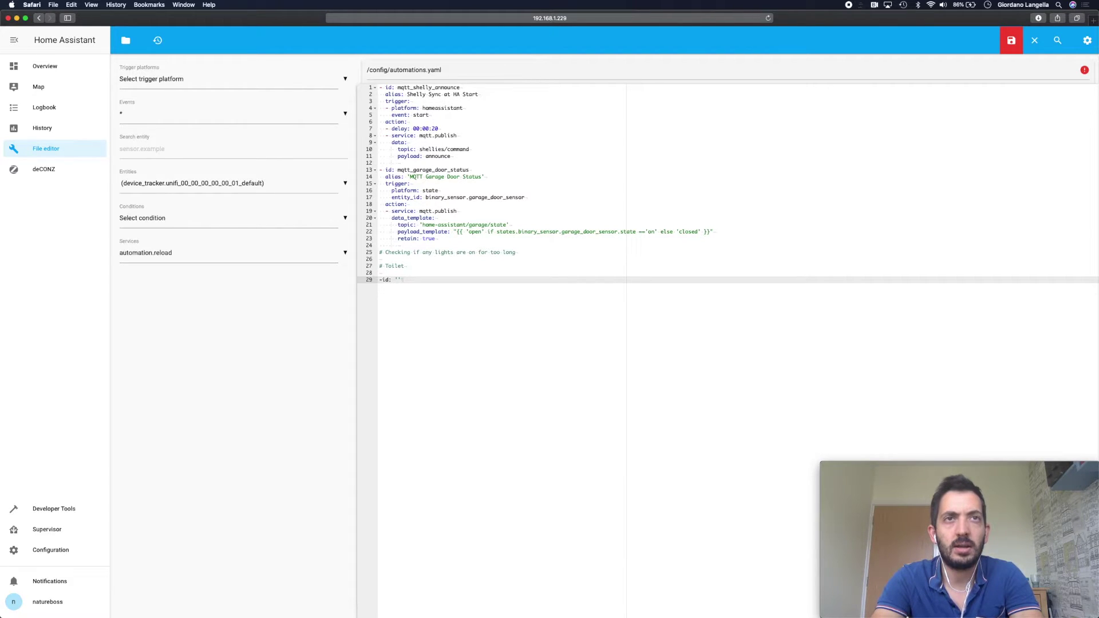
pyautogui.press('Left')
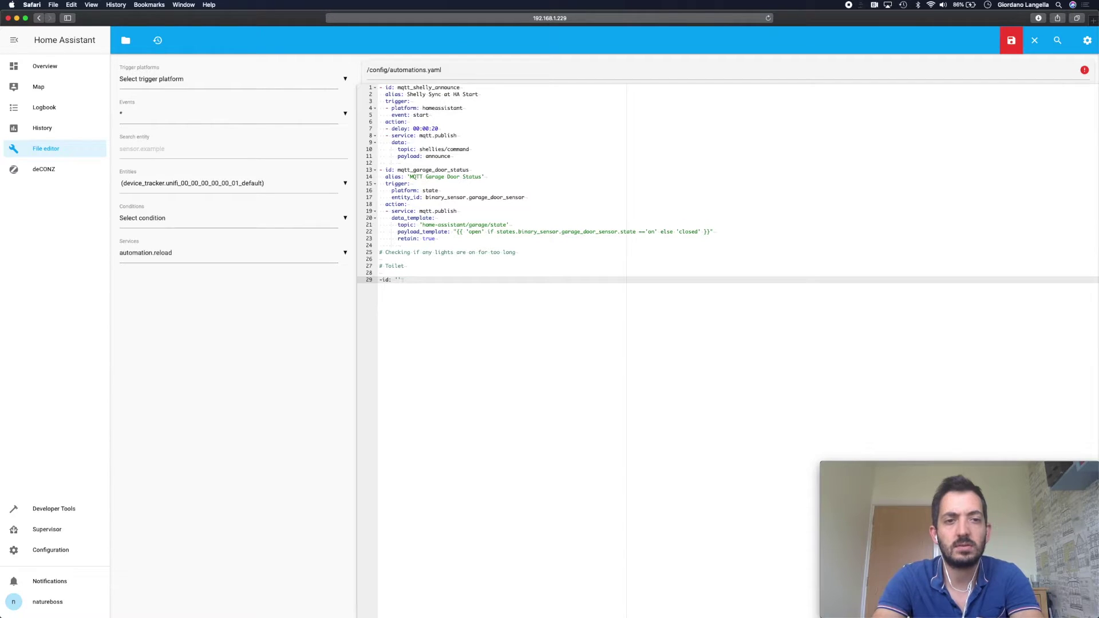
pyautogui.write('loo')
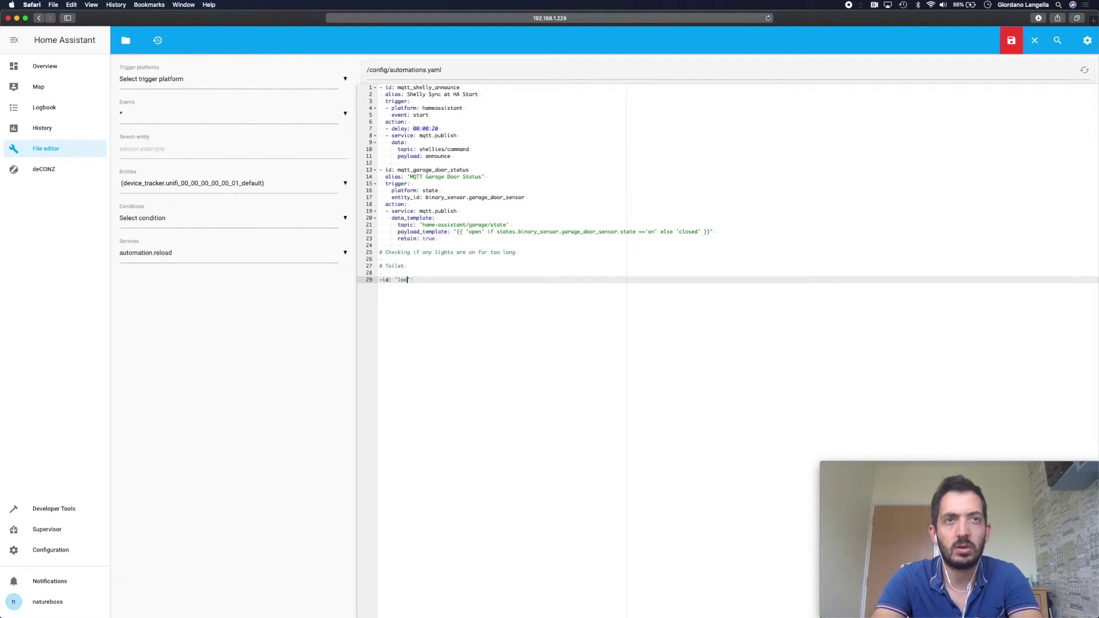
pyautogui.write('_lights_')
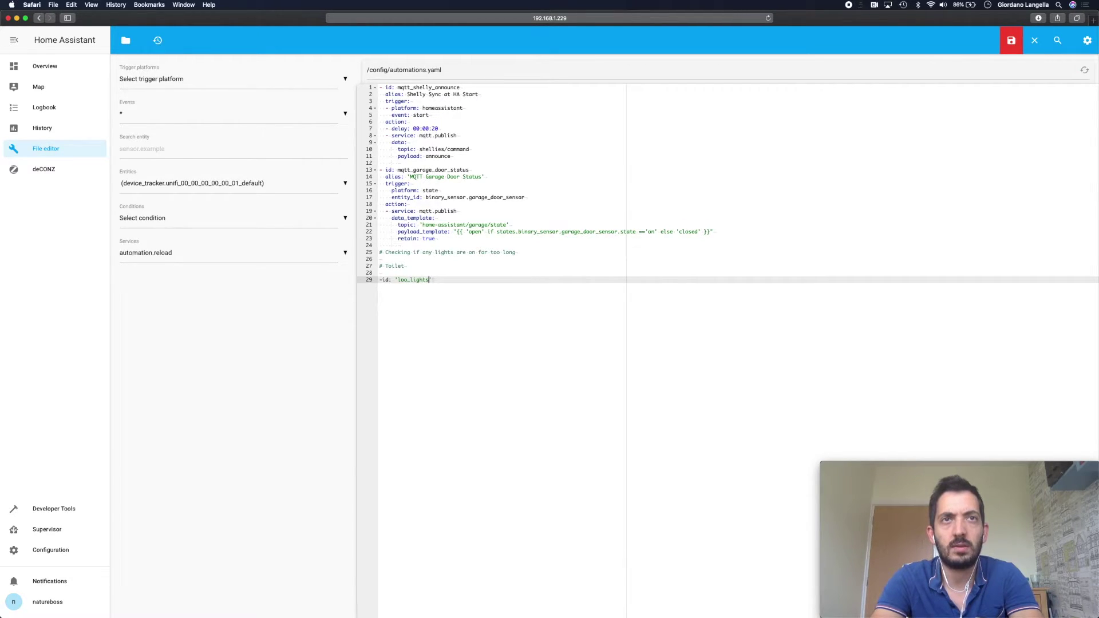
pyautogui.write('notification')
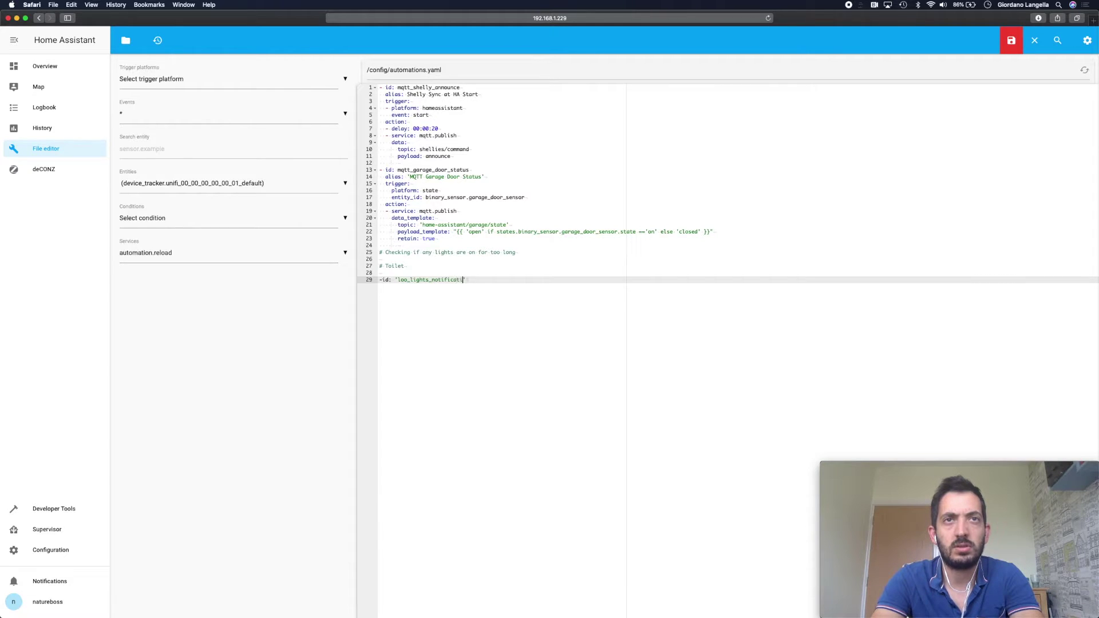
pyautogui.write("'")
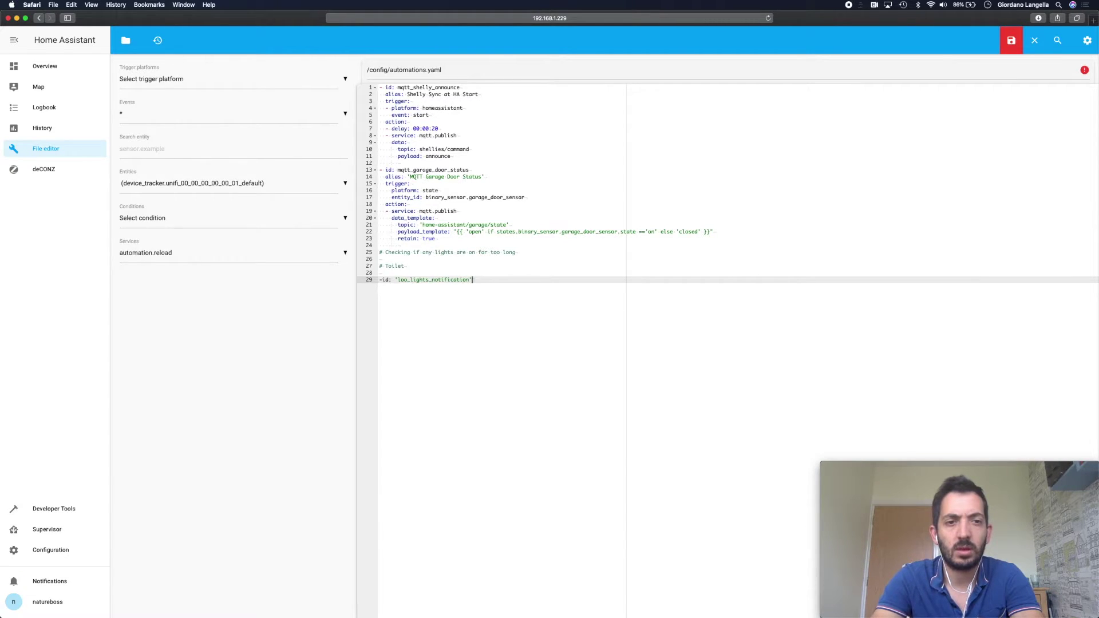
pyautogui.click(381, 279)
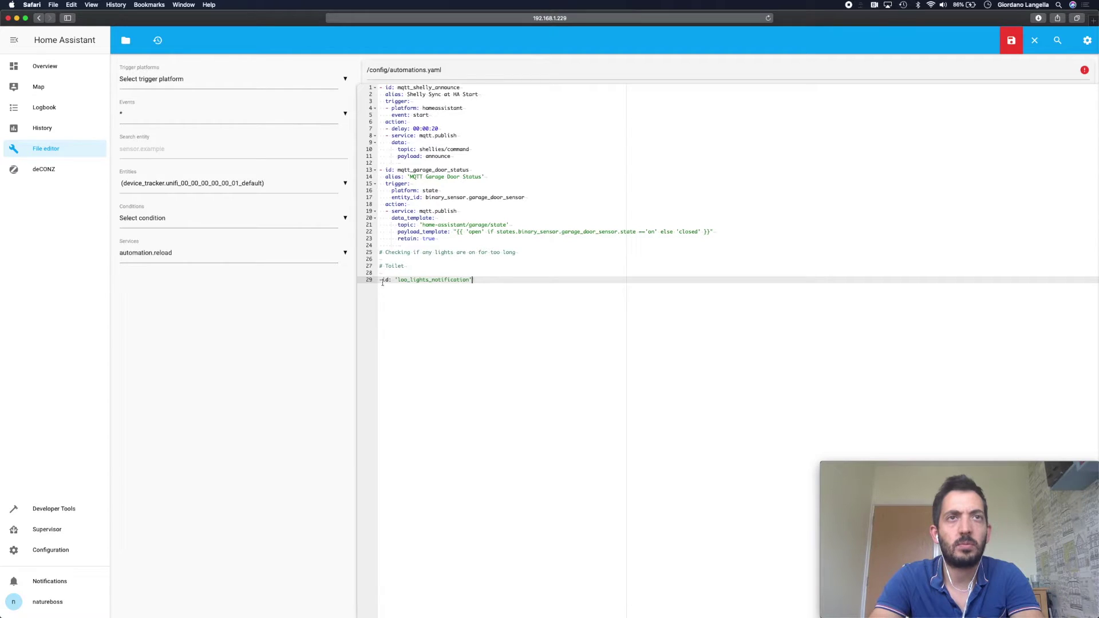
pyautogui.click(515, 283)
pyautogui.press('Return')
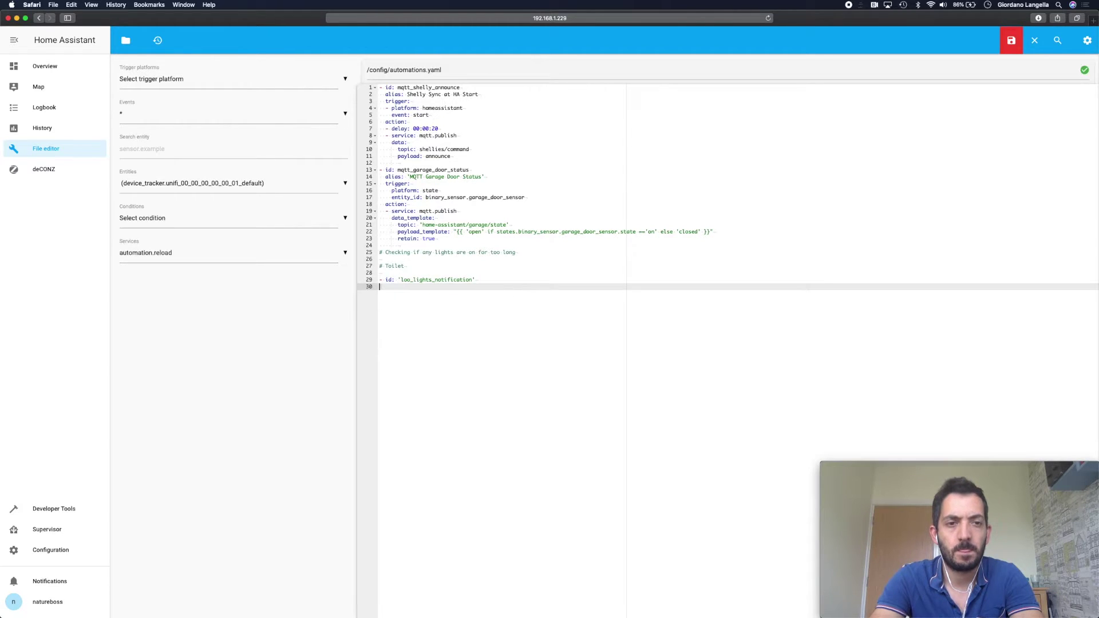
# Step: Add alias 'Turn Loo Lights off Notification' and begin the trigger: block
pyautogui.write('alisa')
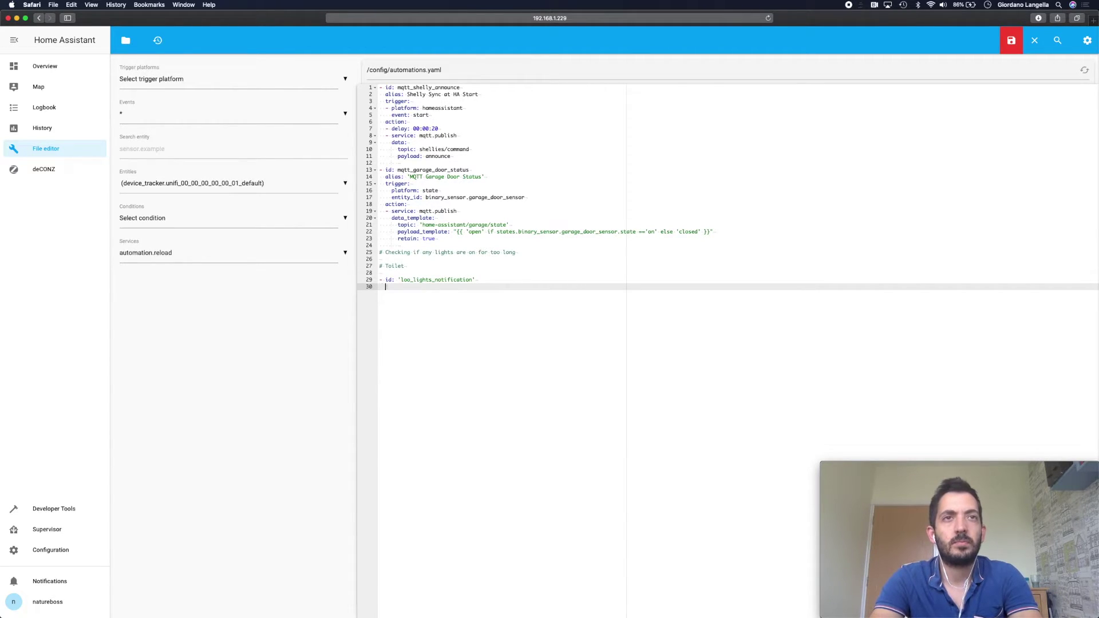
pyautogui.press('BackSpace')
pyautogui.press('BackSpace')
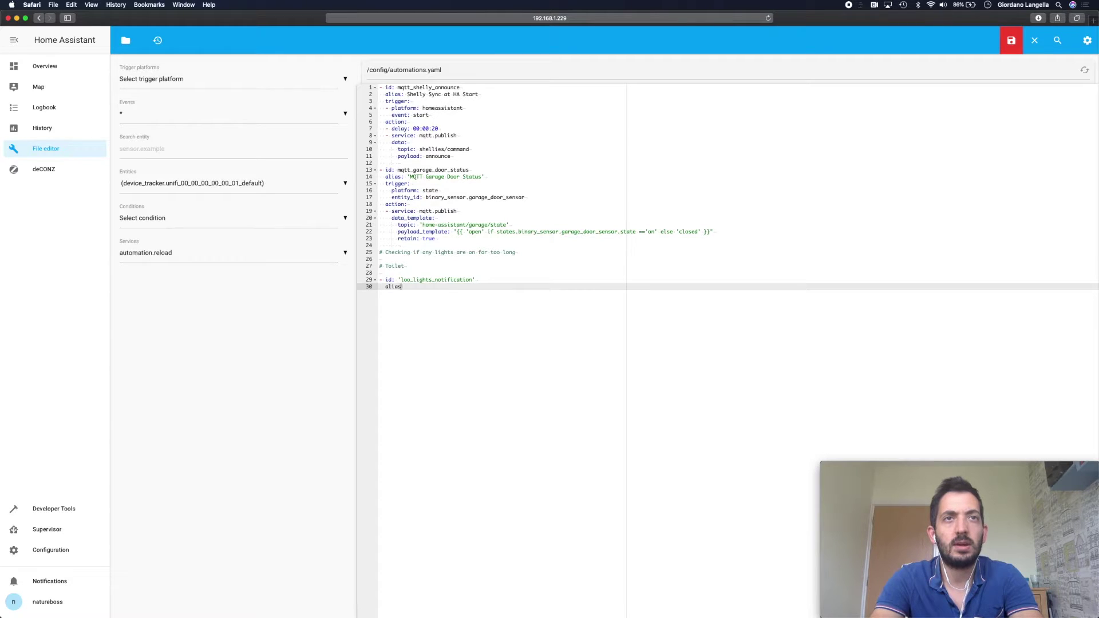
pyautogui.write('as: ')
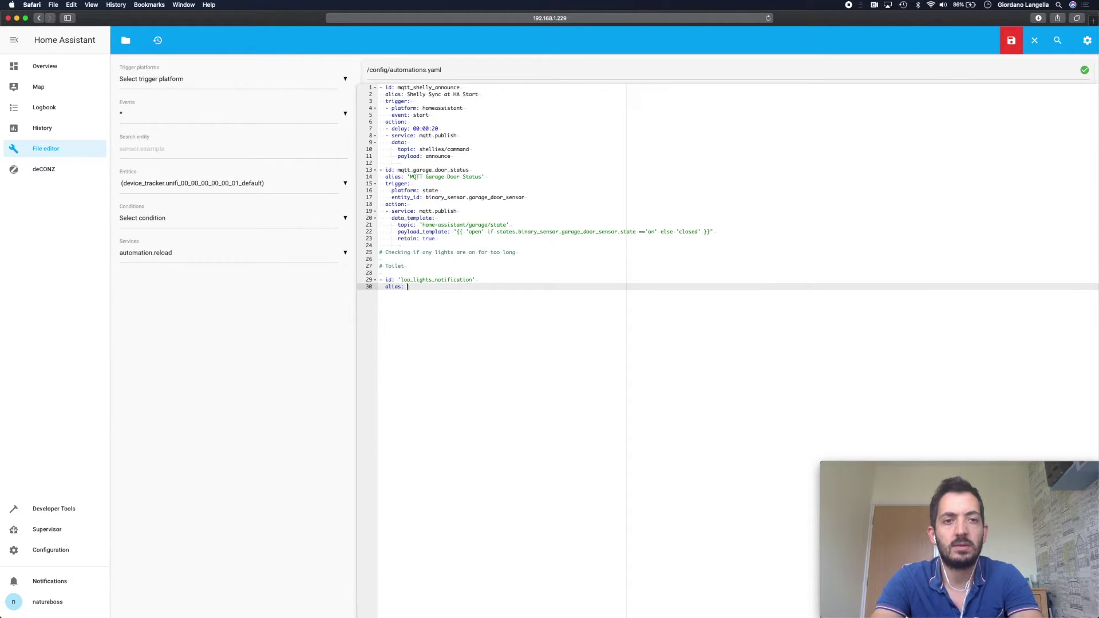
pyautogui.write('Turn Loo Li')
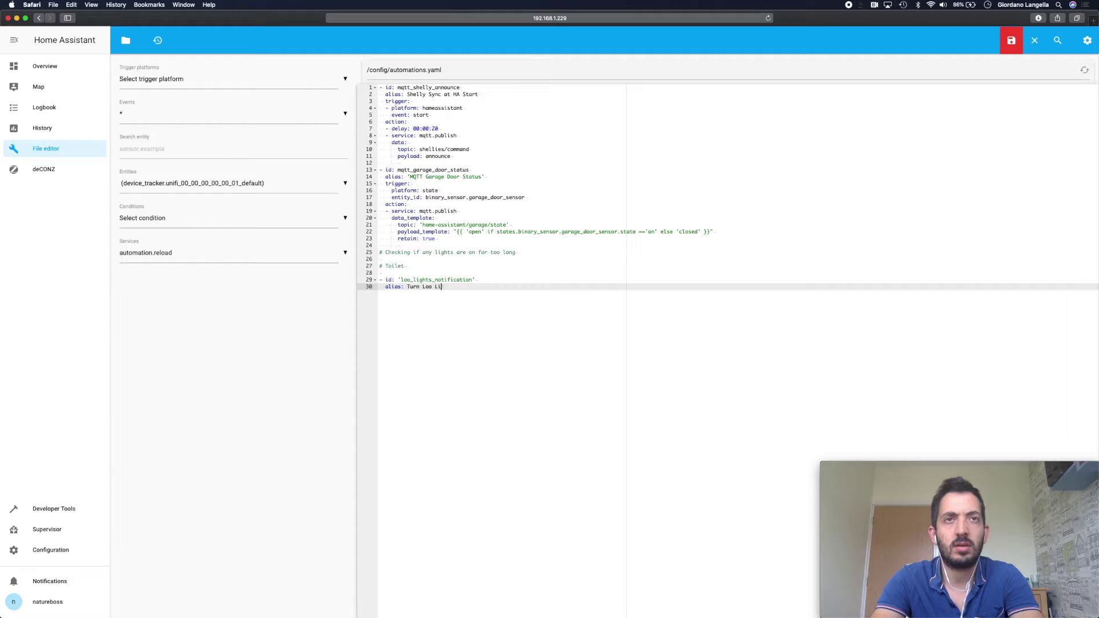
pyautogui.write('ghts off No')
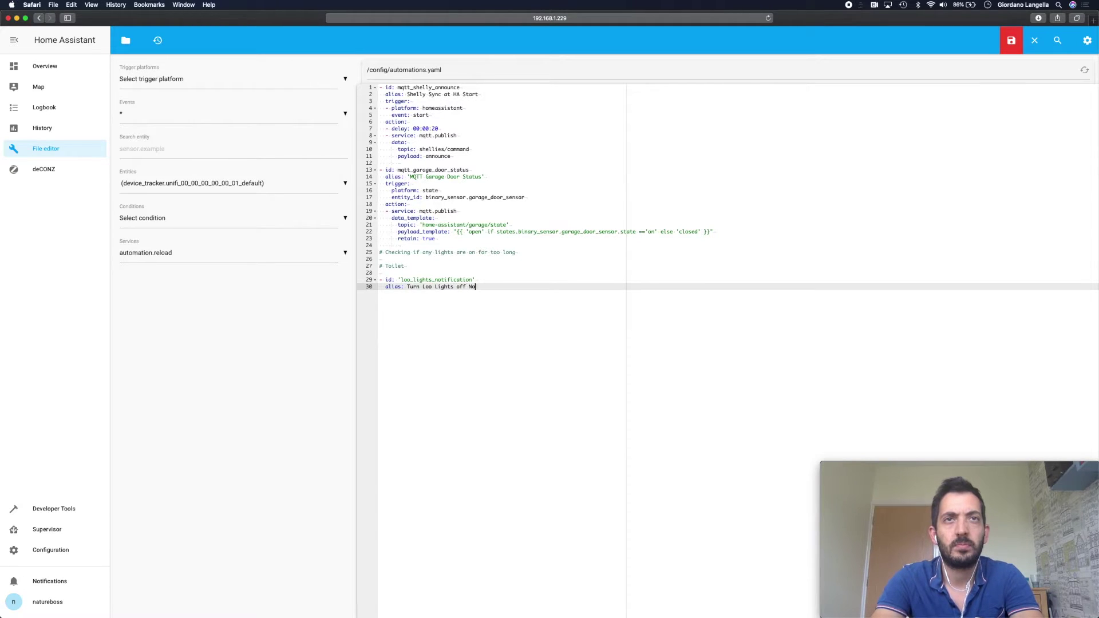
pyautogui.write('tification')
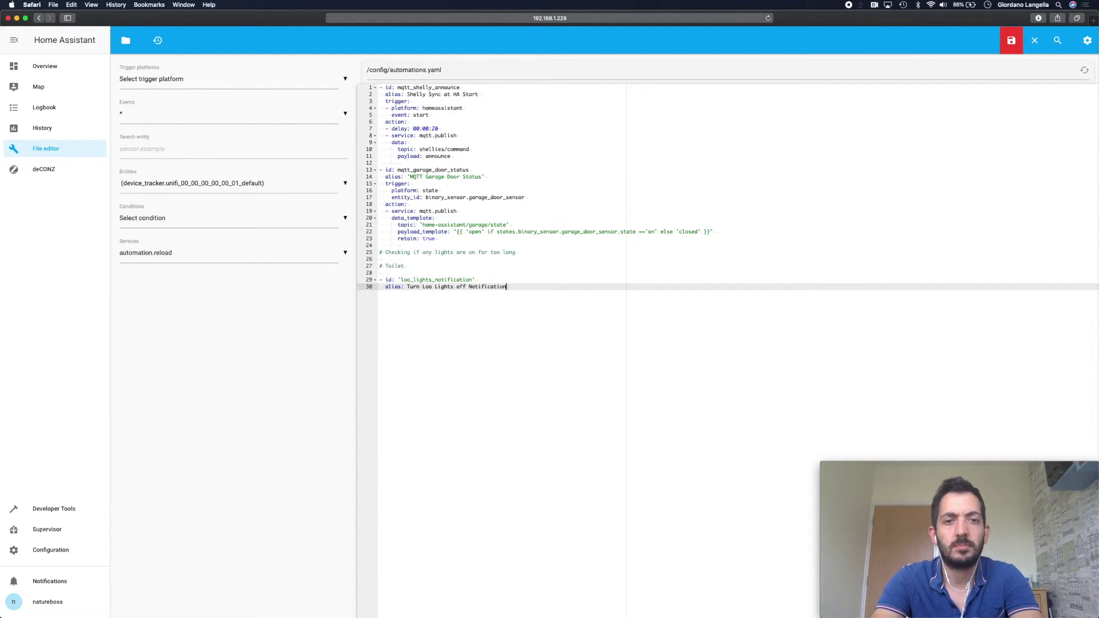
pyautogui.press('Return')
pyautogui.write('trigger:')
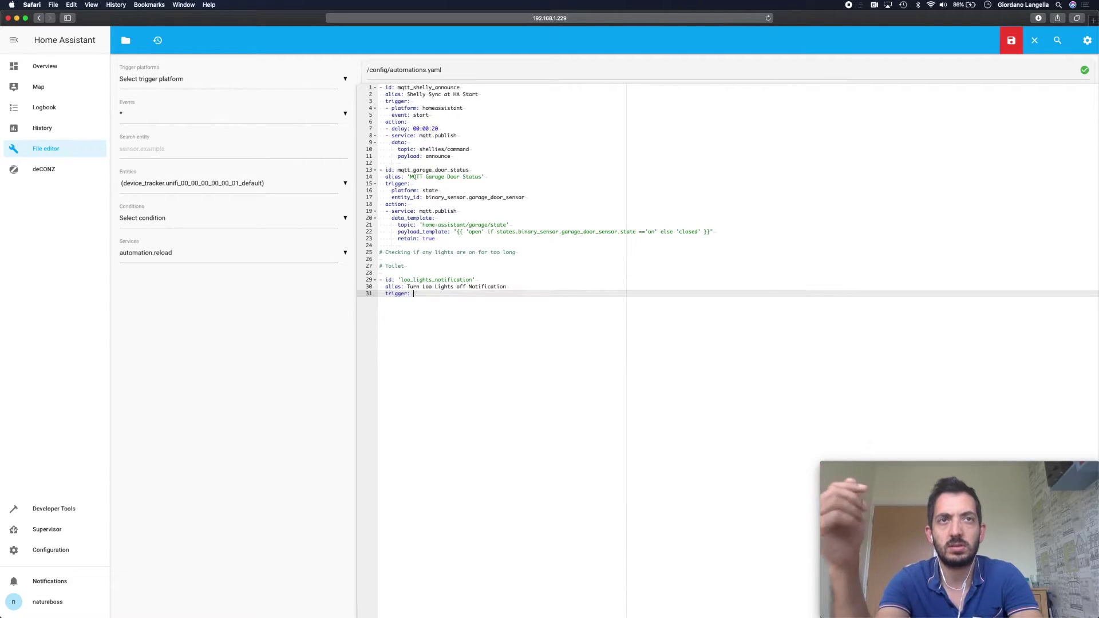
# Step: Under trigger, add an indented 'platform: state' line
pyautogui.press('Return')
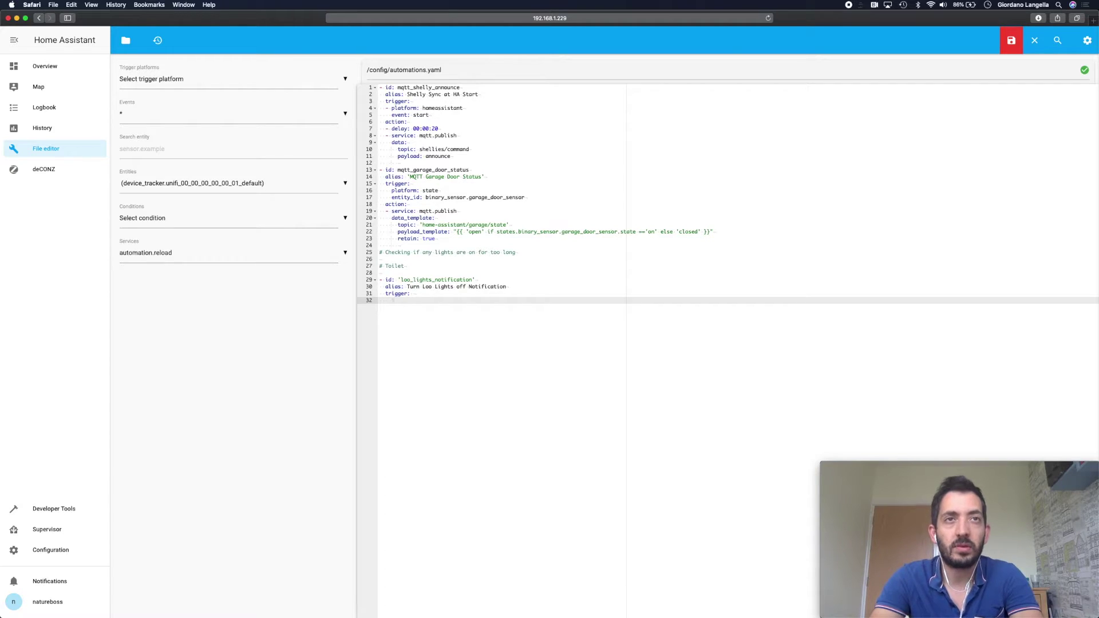
pyautogui.write('platsform')
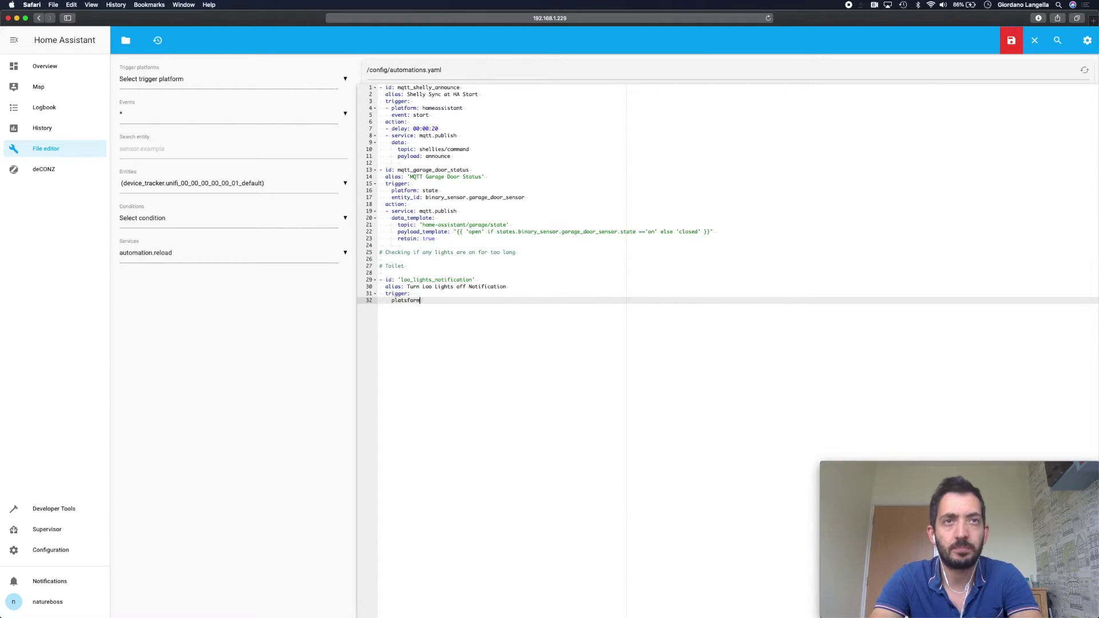
pyautogui.press('BackSpace')
pyautogui.press('BackSpace')
pyautogui.press('BackSpace')
pyautogui.press('BackSpace')
pyautogui.press('BackSpace')
pyautogui.write('fo')
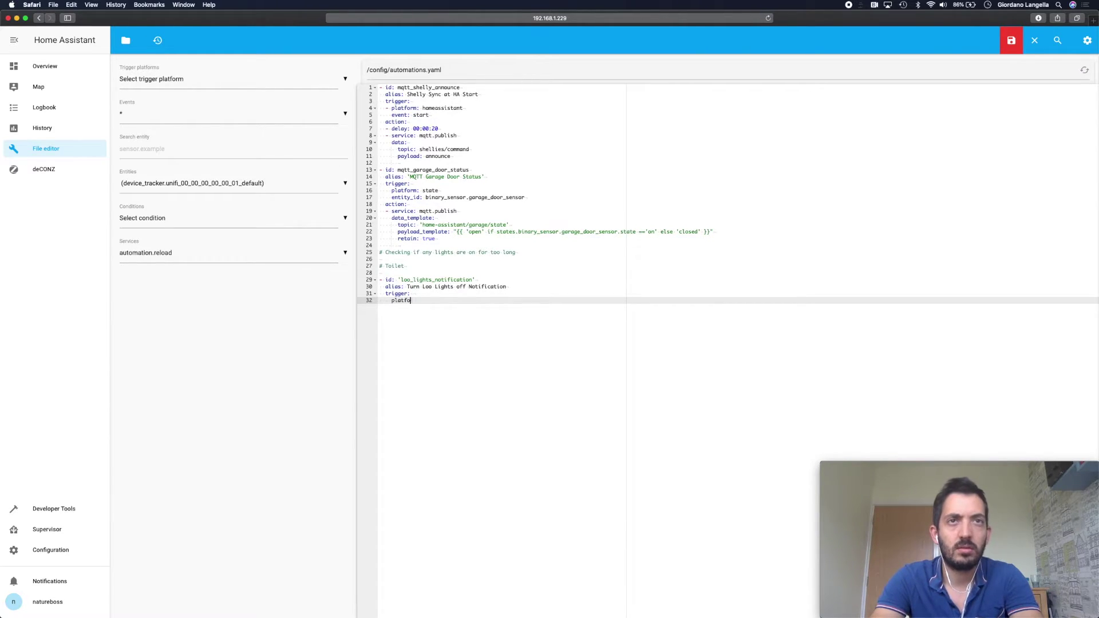
pyautogui.write('rm')
pyautogui.press('BackSpace')
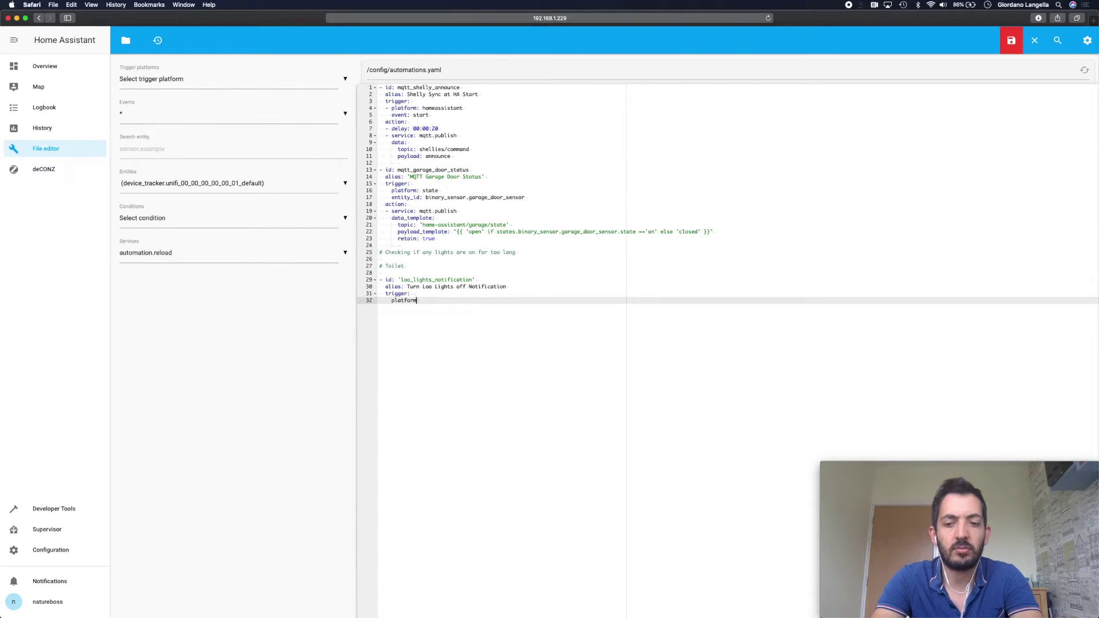
pyautogui.write(': state')
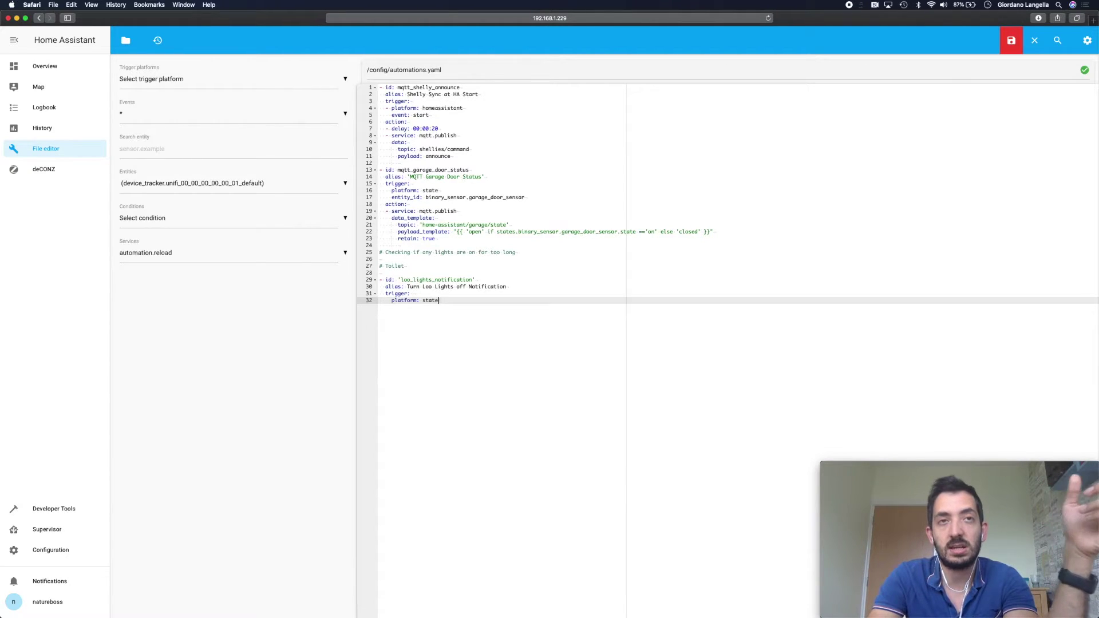
# Step: Add entity_id light.downstairs_loo, from 'off', to 'on', then start an unindented line
pyautogui.press('Return')
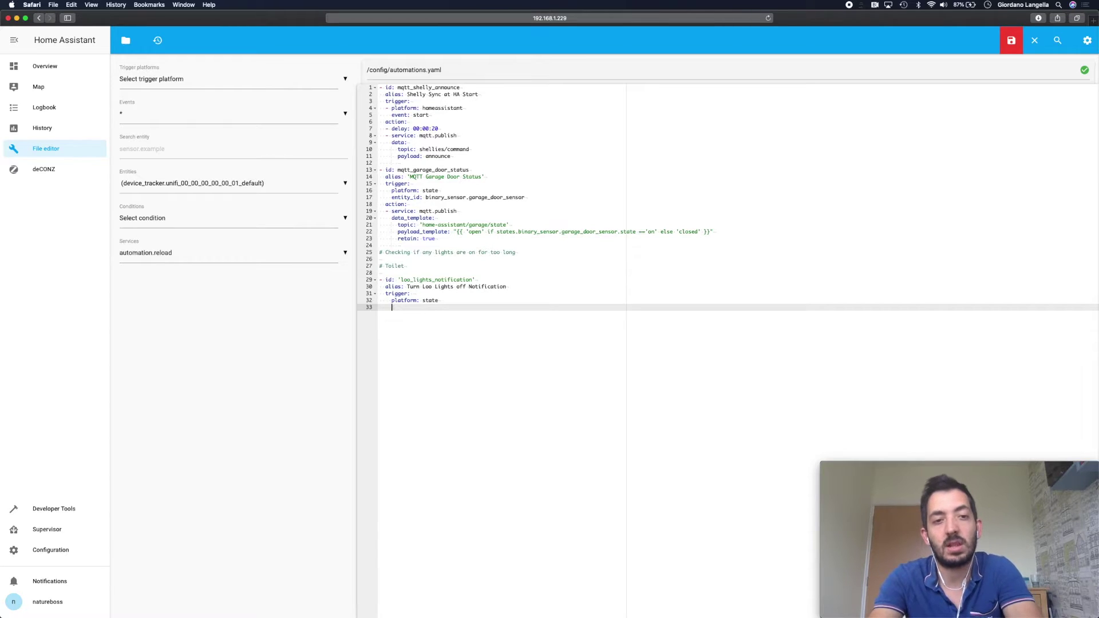
pyautogui.write('entity')
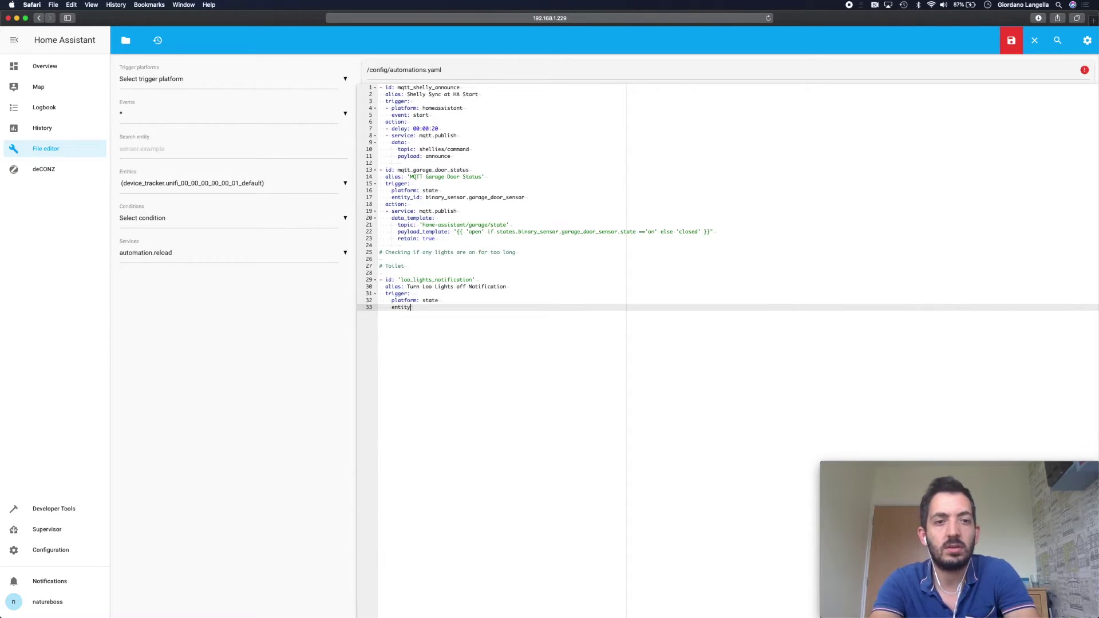
pyautogui.write('_id')
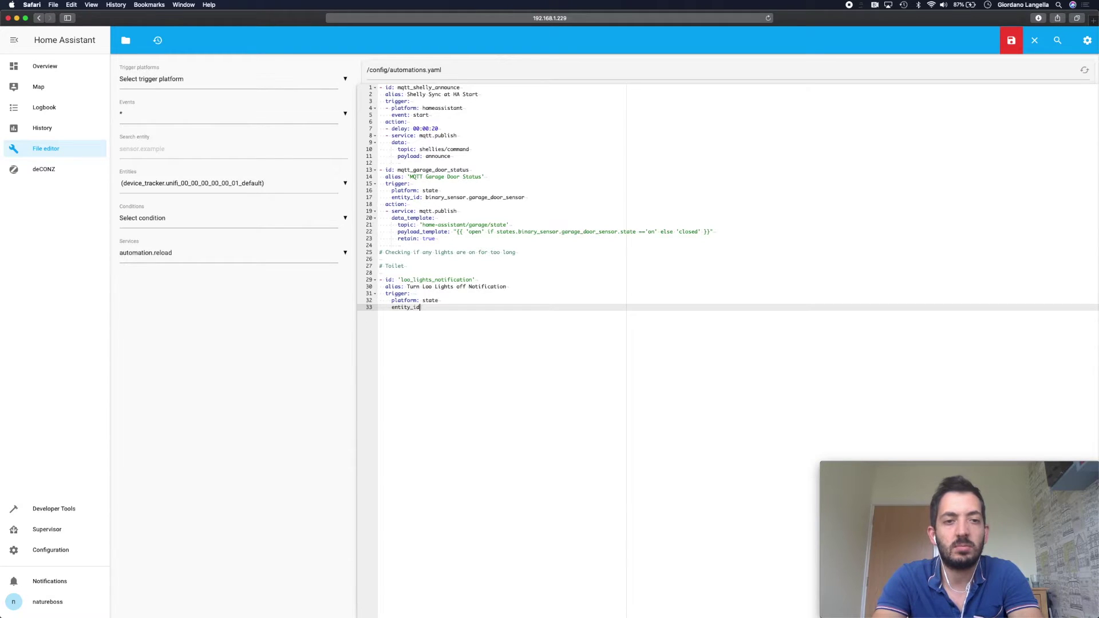
pyautogui.write(': lig')
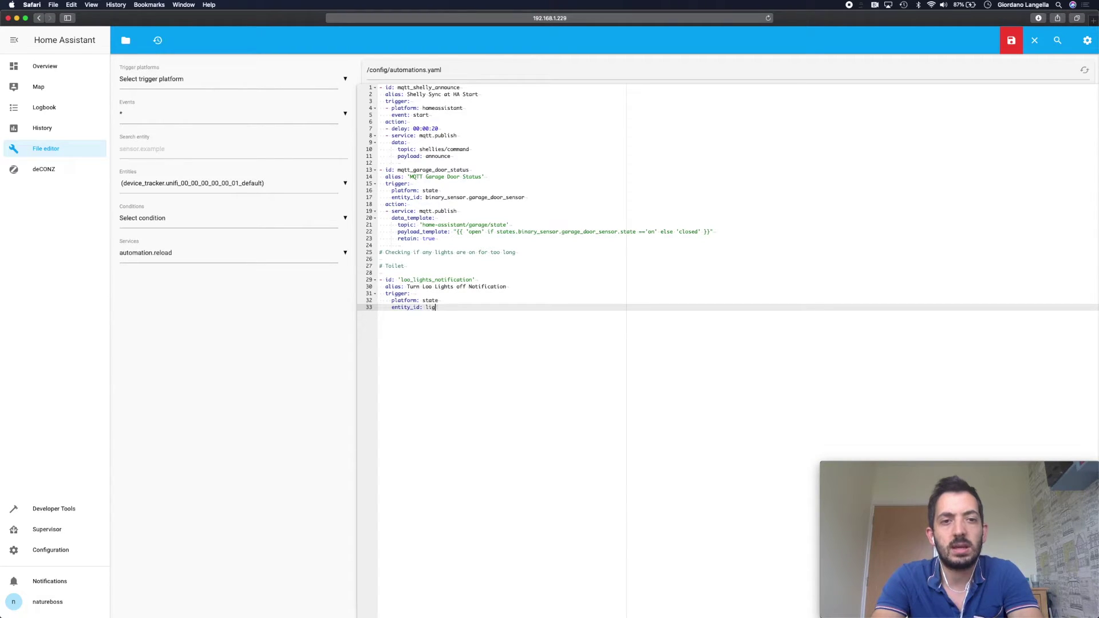
pyautogui.write('ht.')
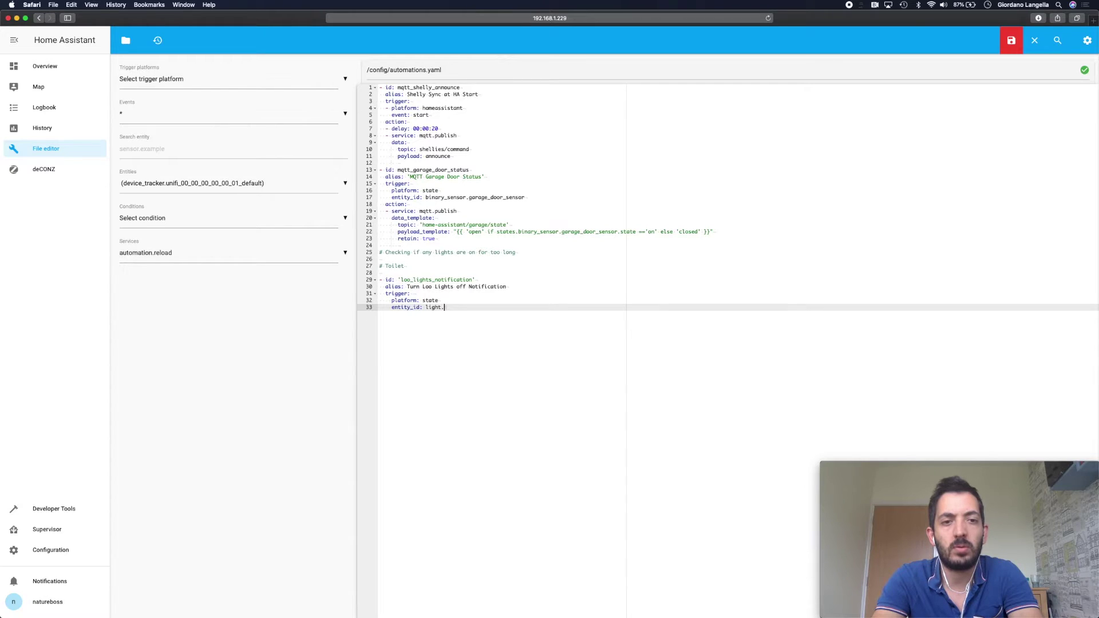
pyautogui.write('downstairs_')
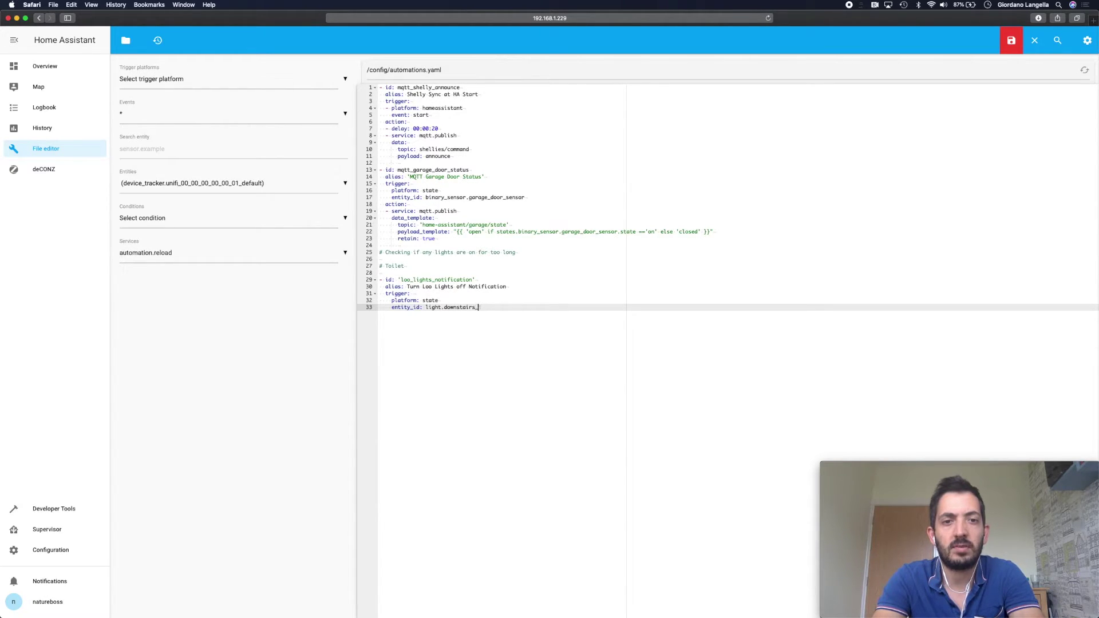
pyautogui.write('loo')
pyautogui.press('Return')
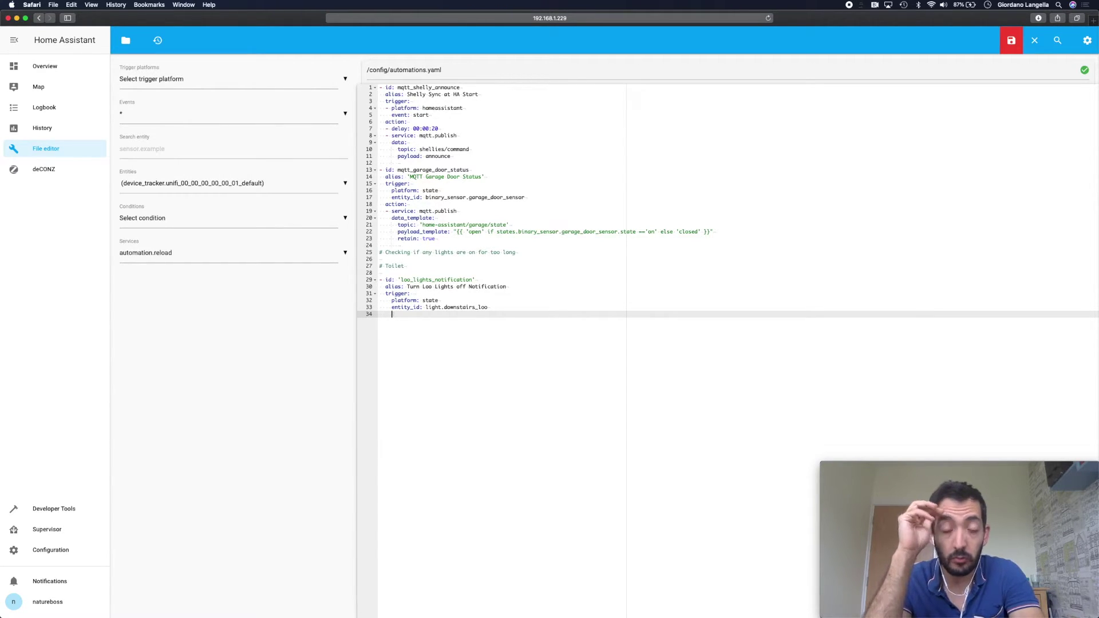
pyautogui.write('from: ')
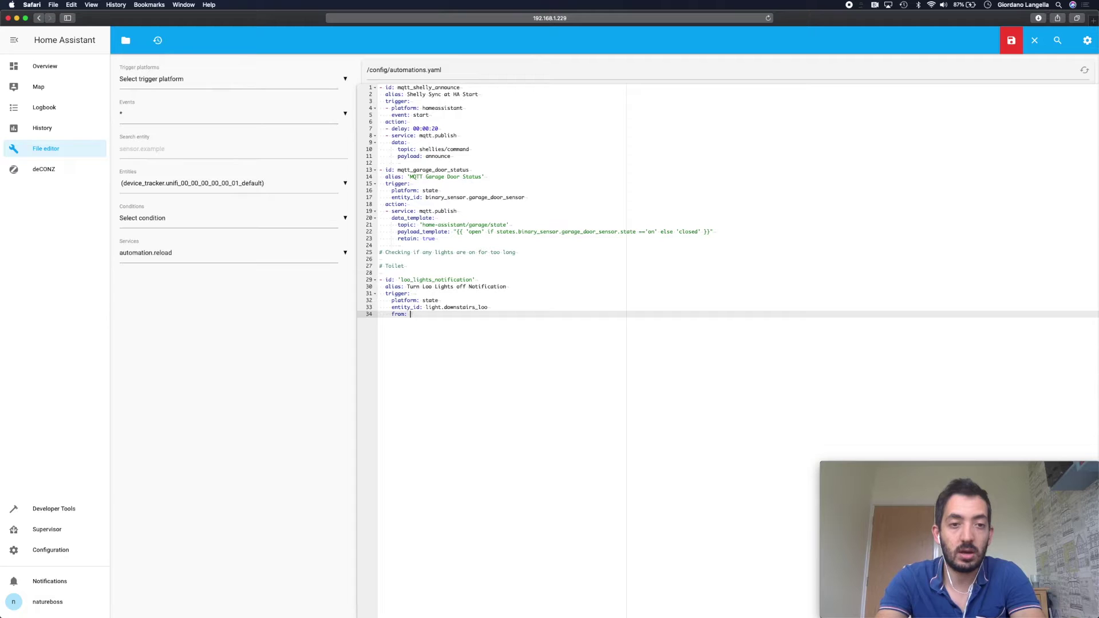
pyautogui.write("'off'")
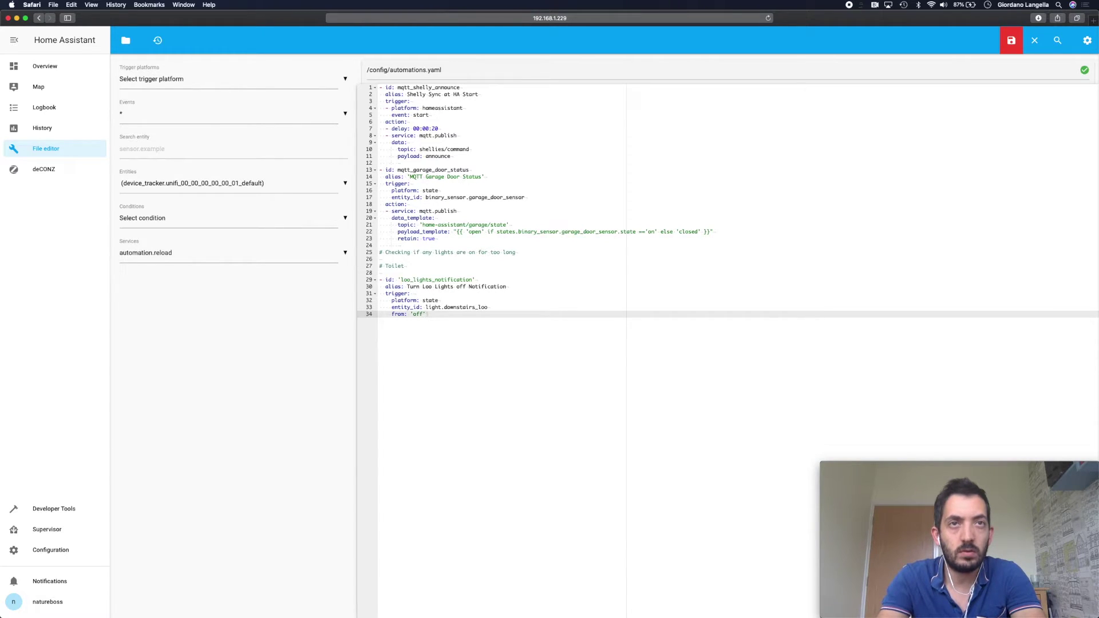
pyautogui.press('Return')
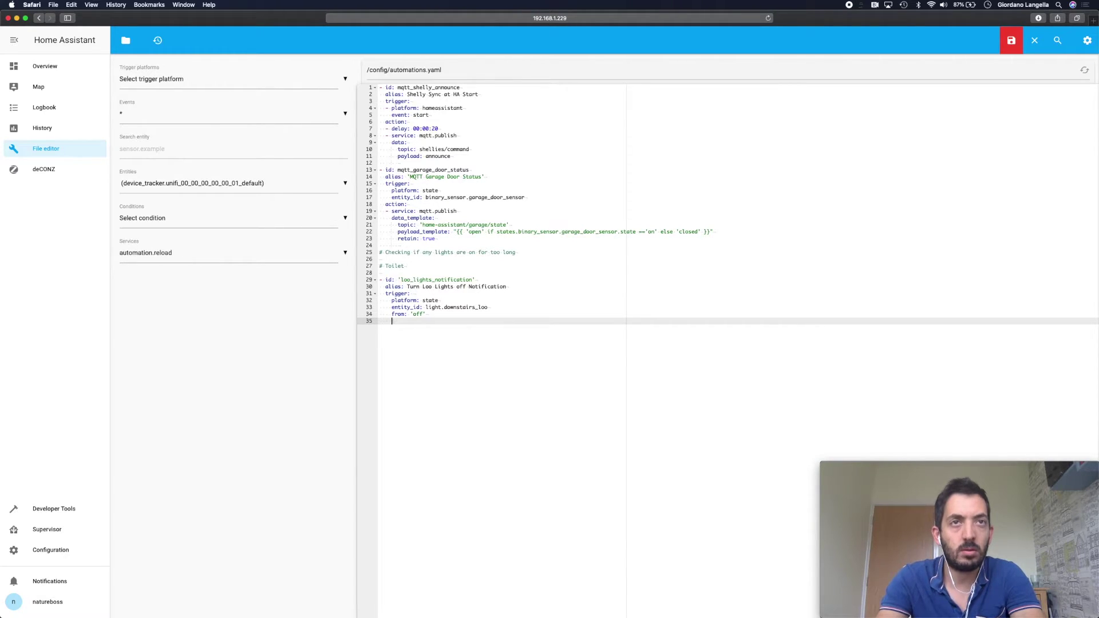
pyautogui.write('to:')
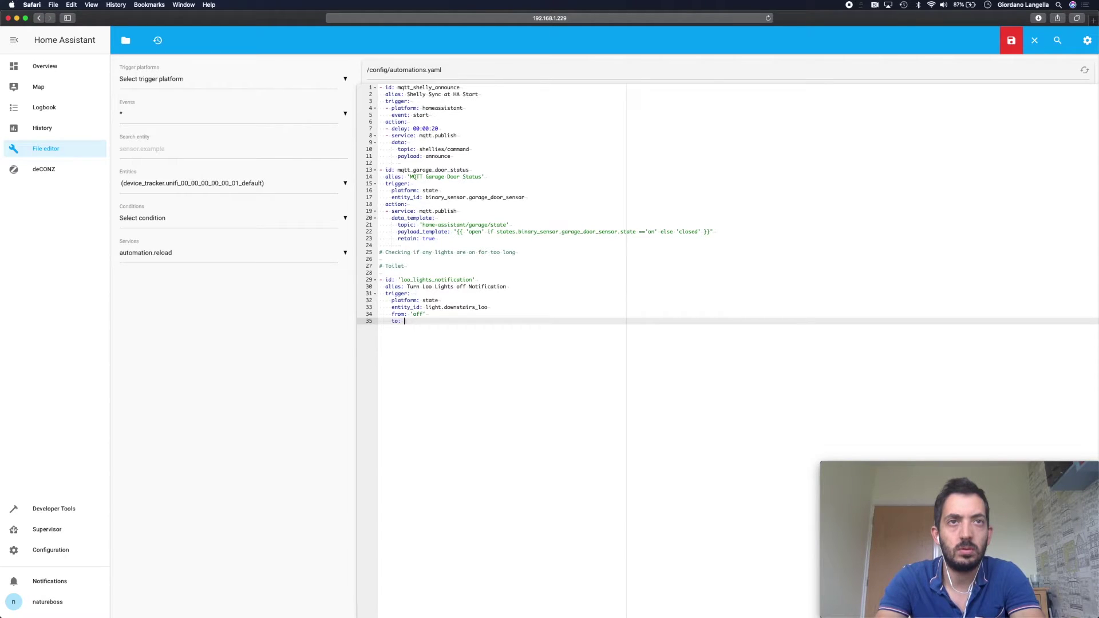
pyautogui.write(" 'o")
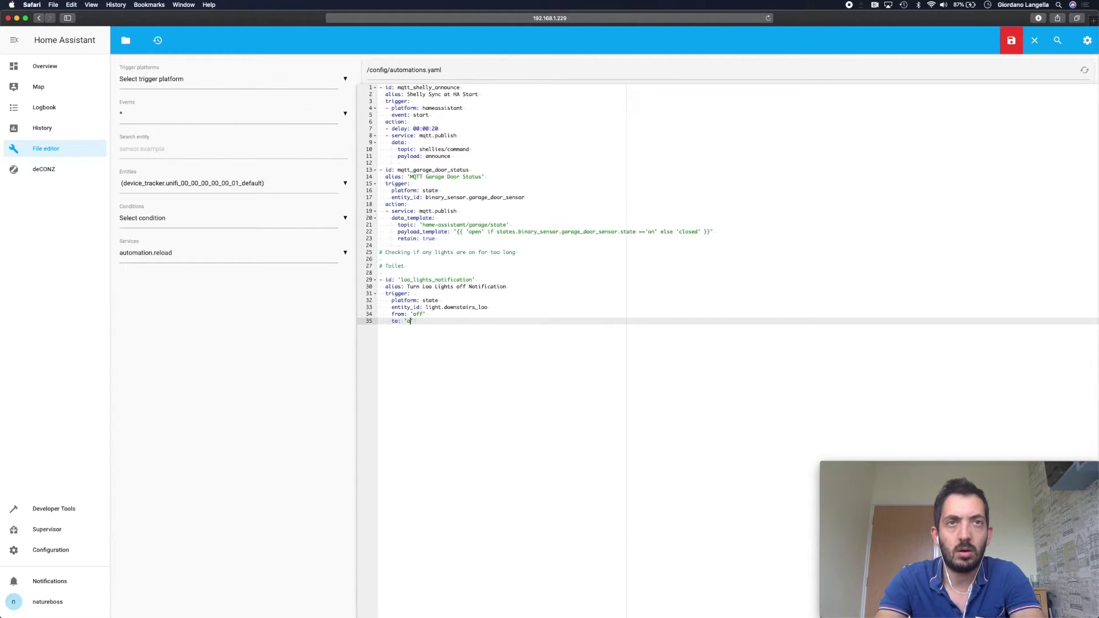
pyautogui.write("n'")
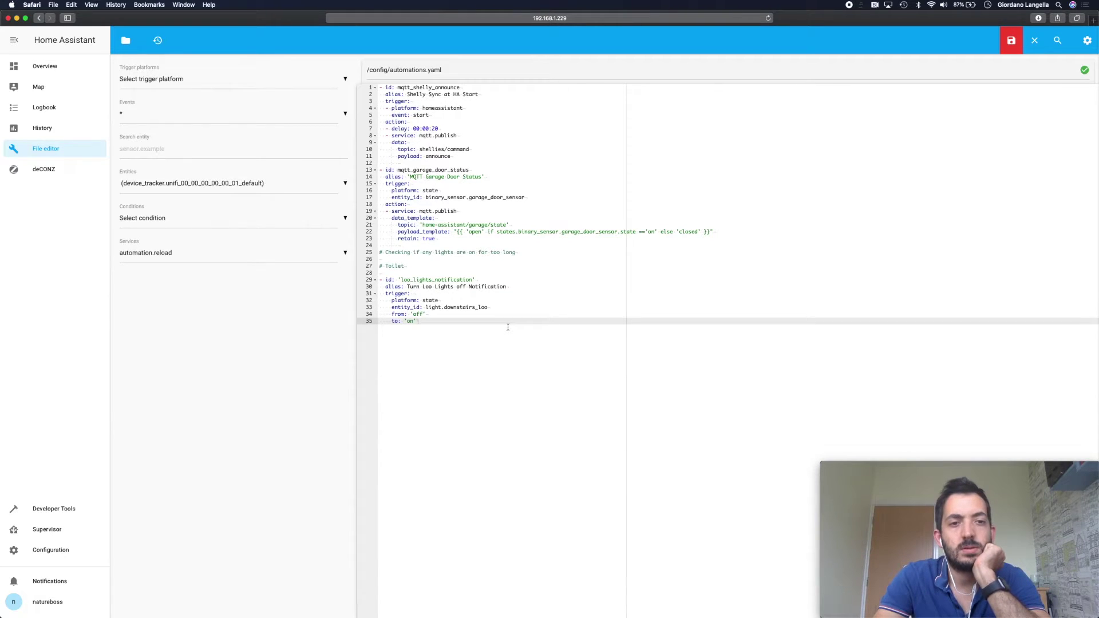
pyautogui.press('Return')
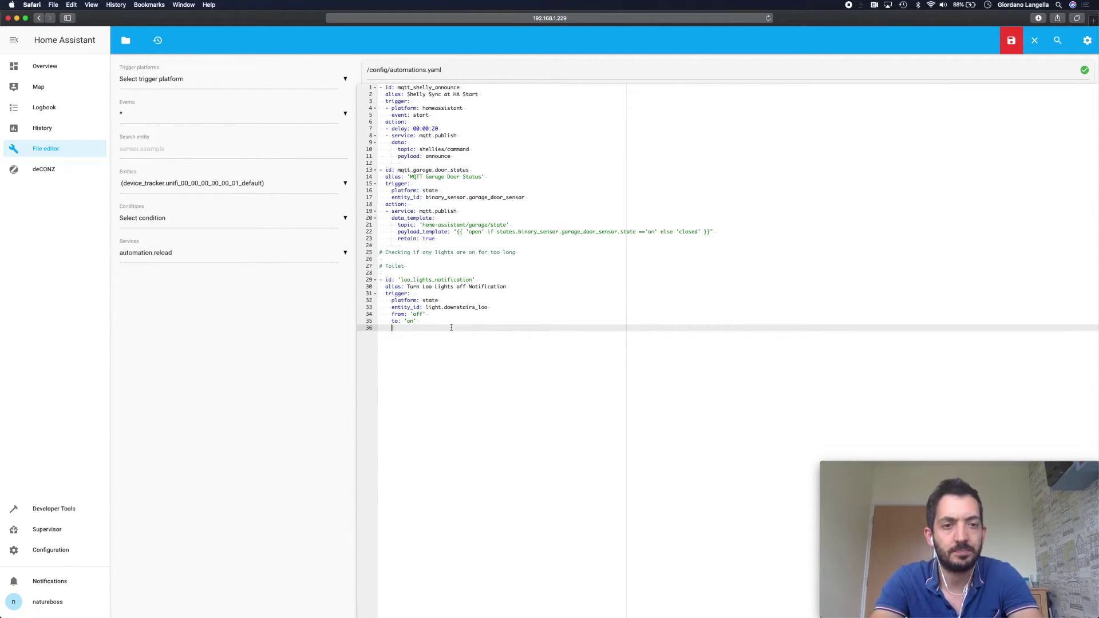
pyautogui.press('BackSpace')
pyautogui.press('BackSpace')
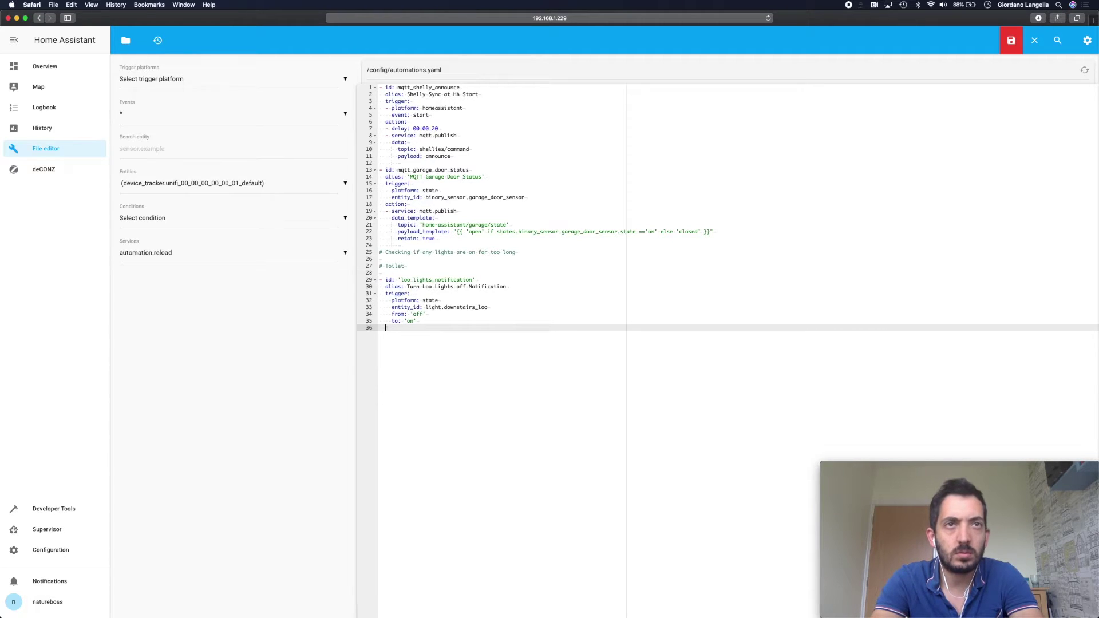
# Step: Add an action calling tts.google_say with data entity_id media_player.kitchen_speaker
pyautogui.write('action')
pyautogui.press('Return')
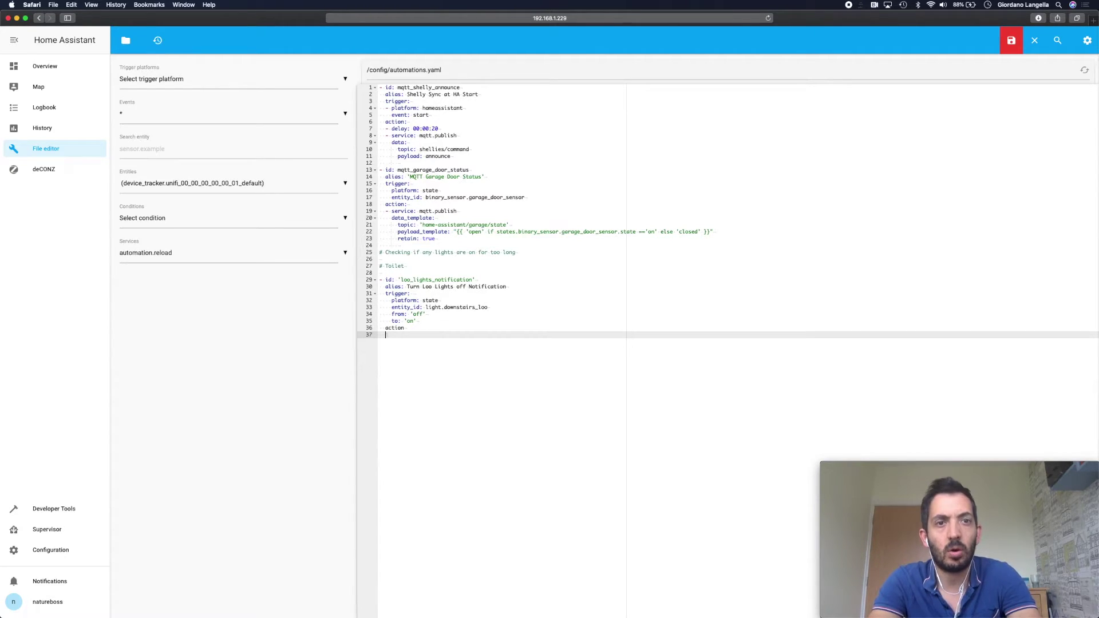
pyautogui.write('-')
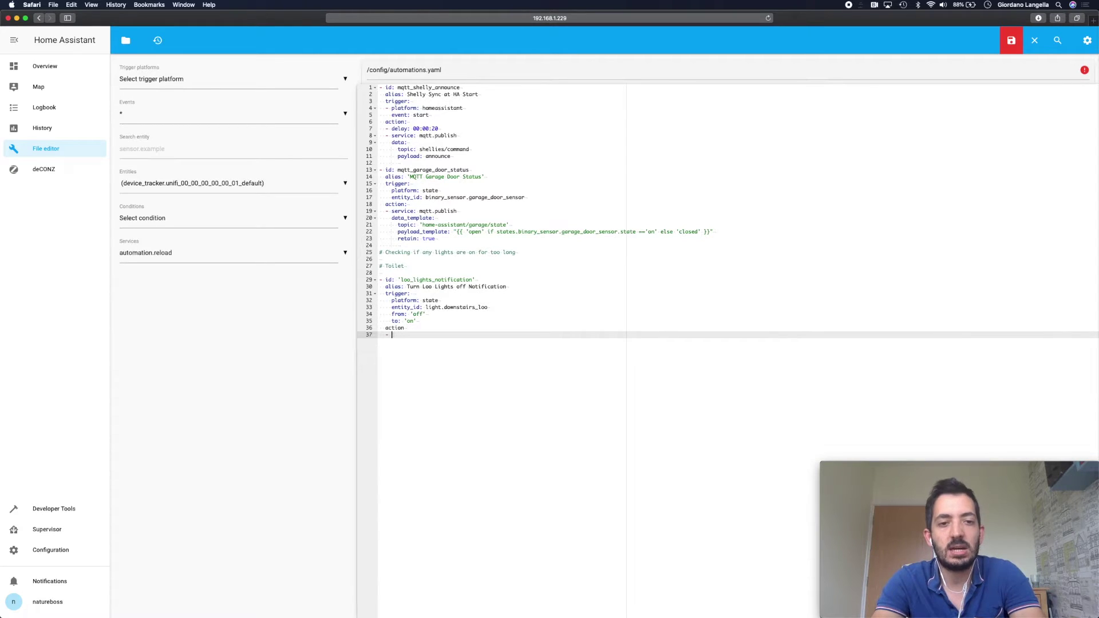
pyautogui.write(' service: ')
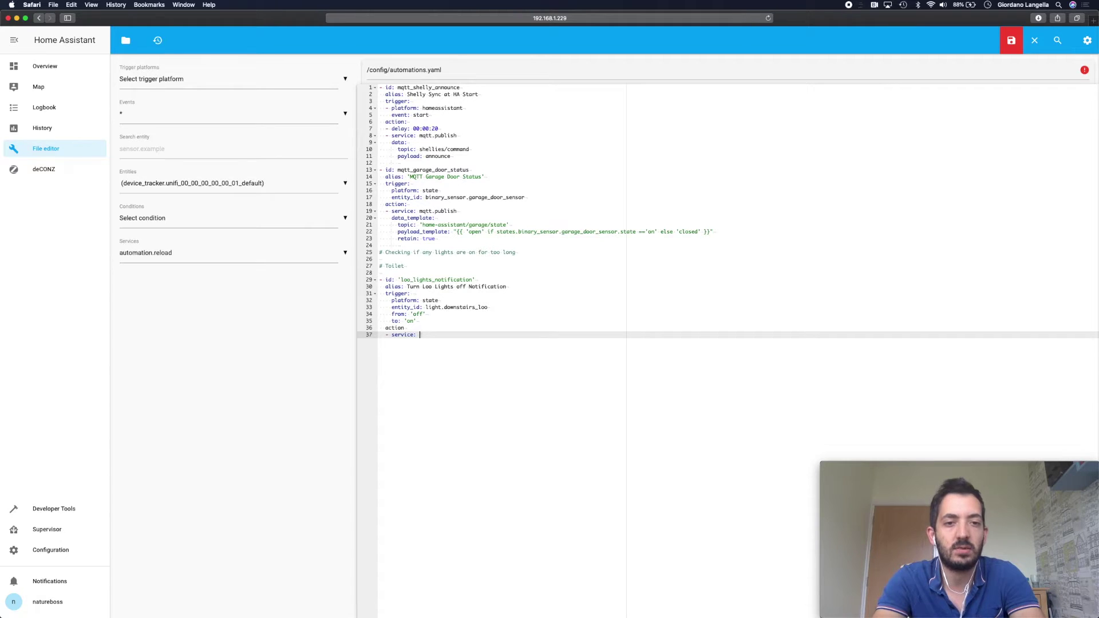
pyautogui.write('tts')
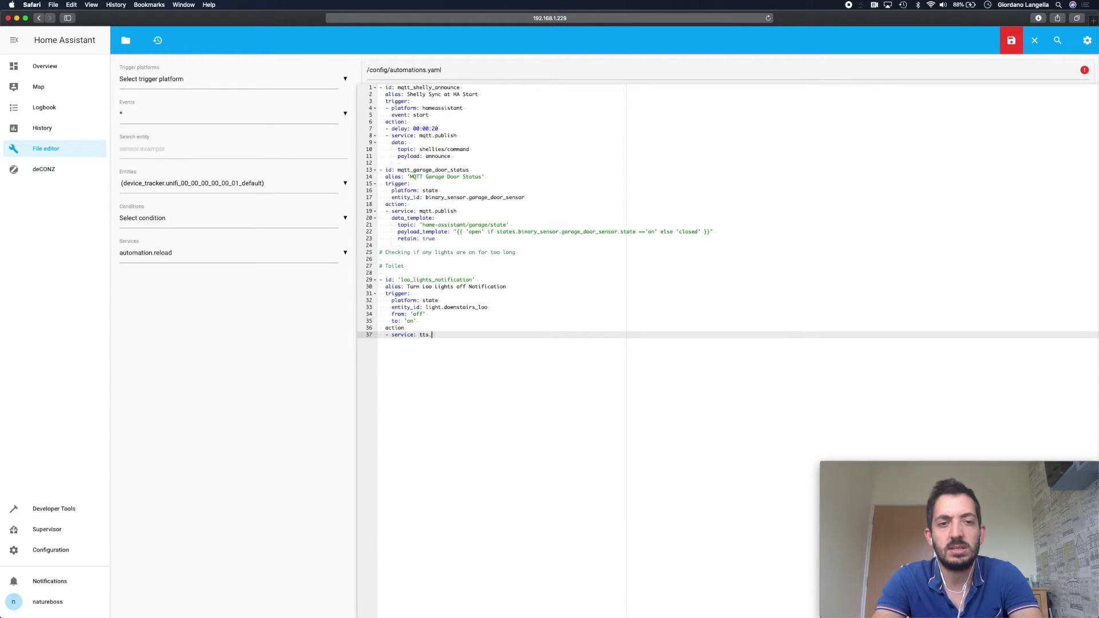
pyautogui.write('.google_say')
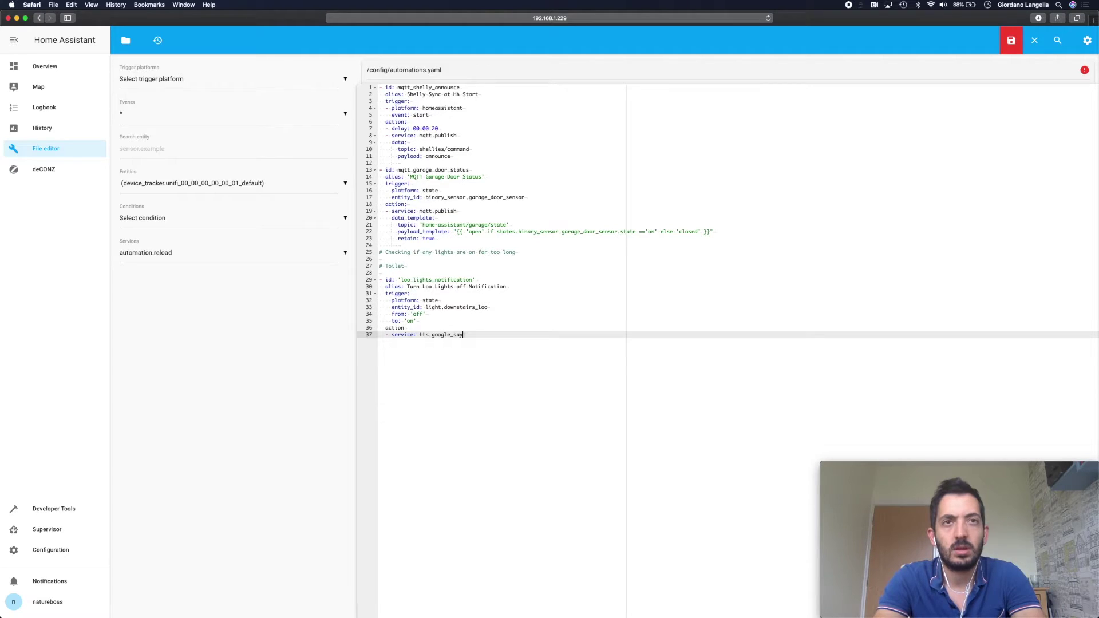
pyautogui.press('Return')
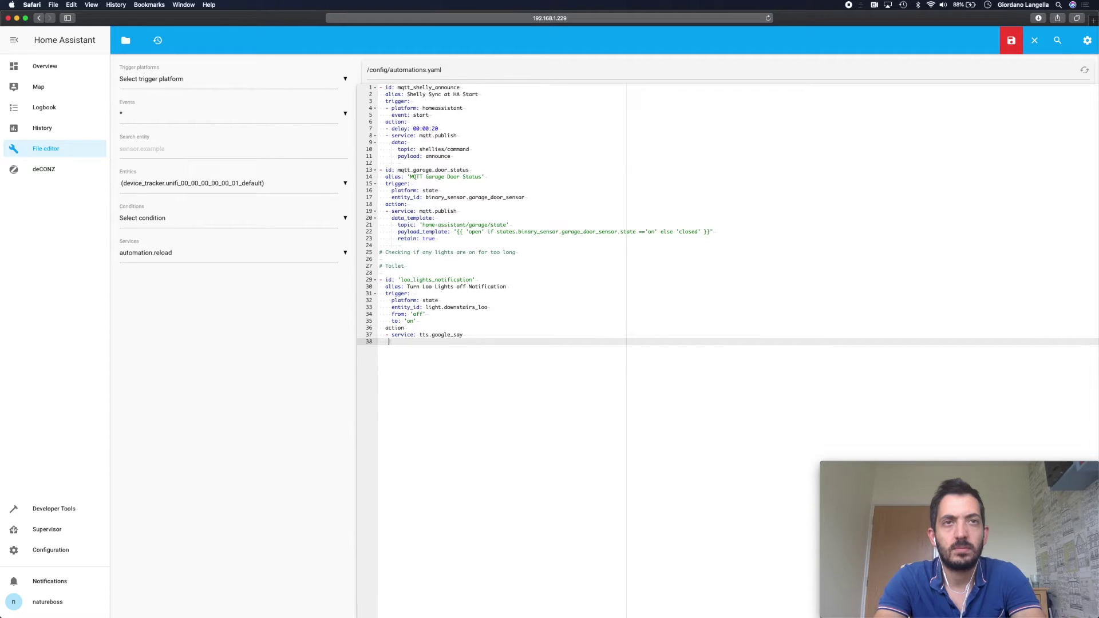
pyautogui.write('data')
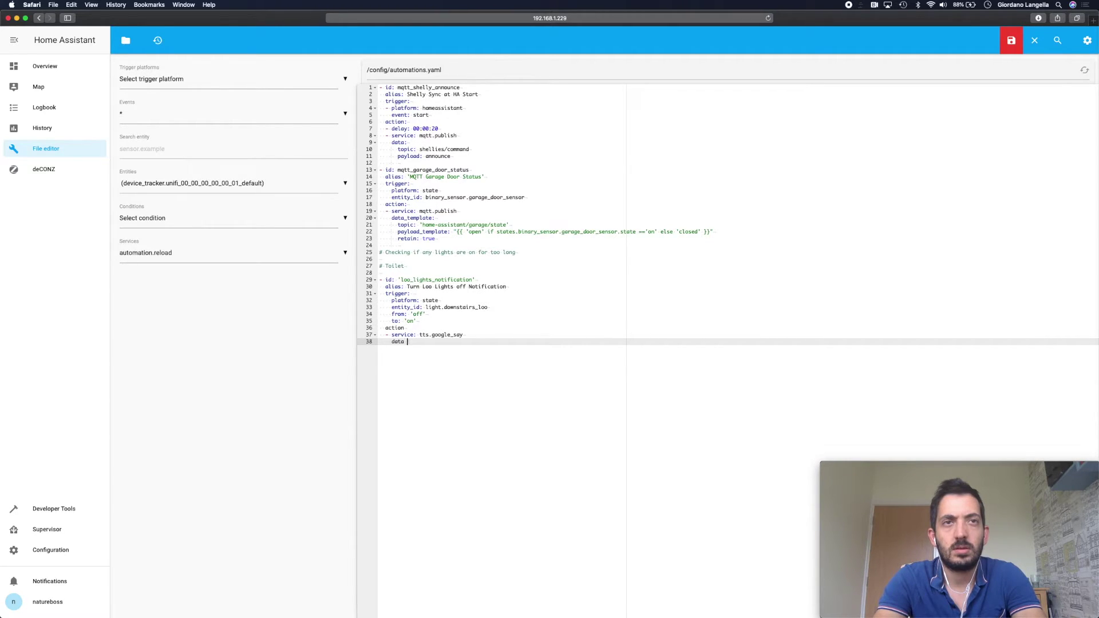
pyautogui.press('BackSpace')
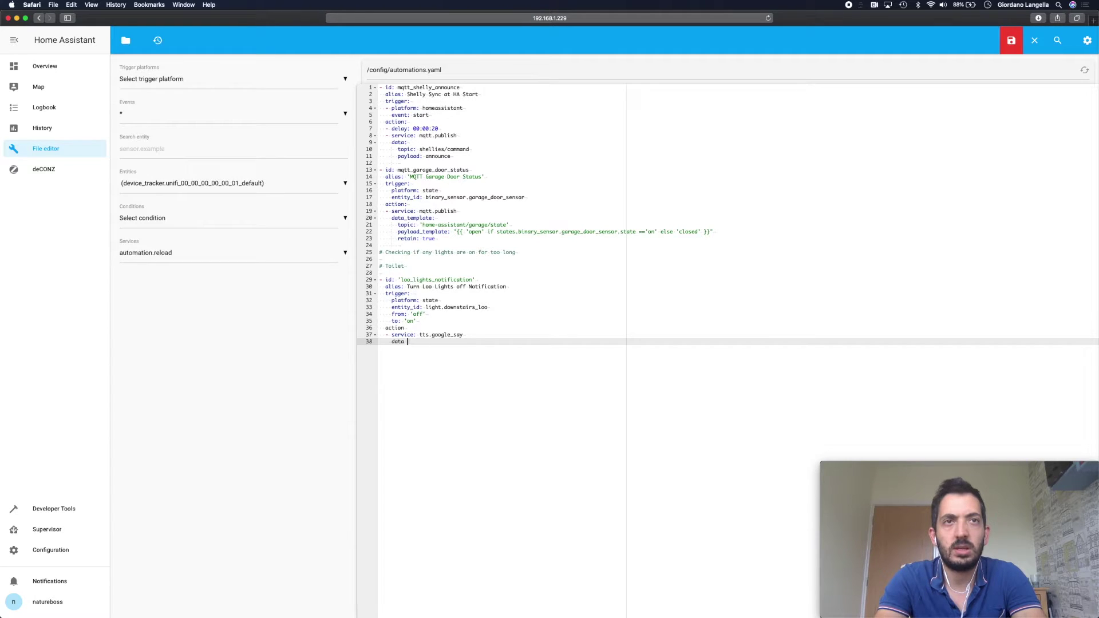
pyautogui.press('BackSpace')
pyautogui.press('BackSpace')
pyautogui.press('BackSpace')
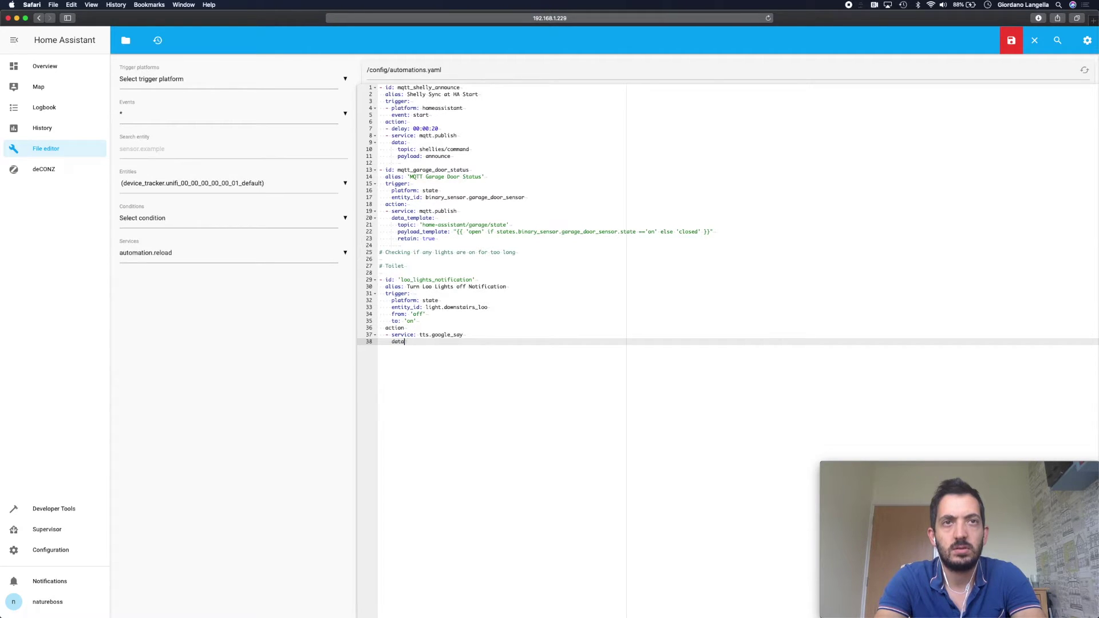
pyautogui.press('Return')
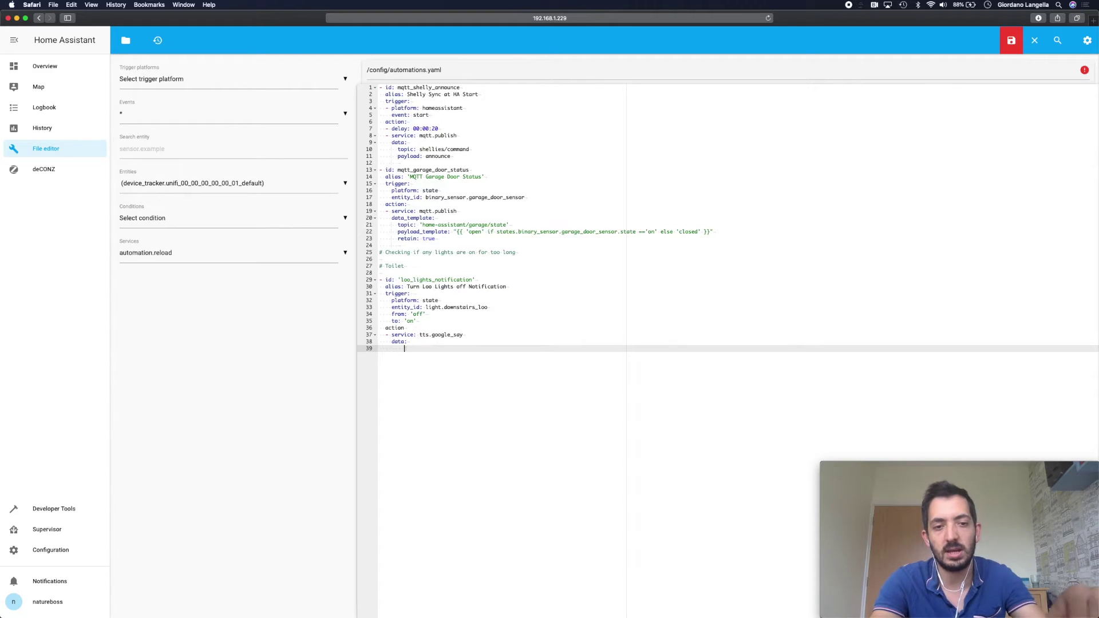
pyautogui.write('en')
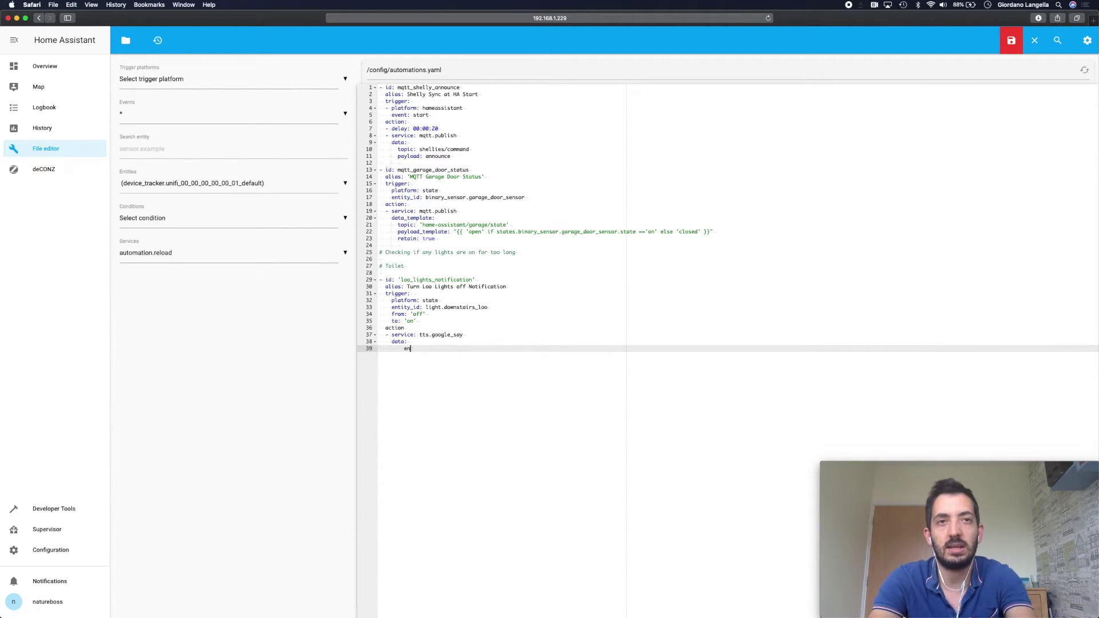
pyautogui.write('tity_id')
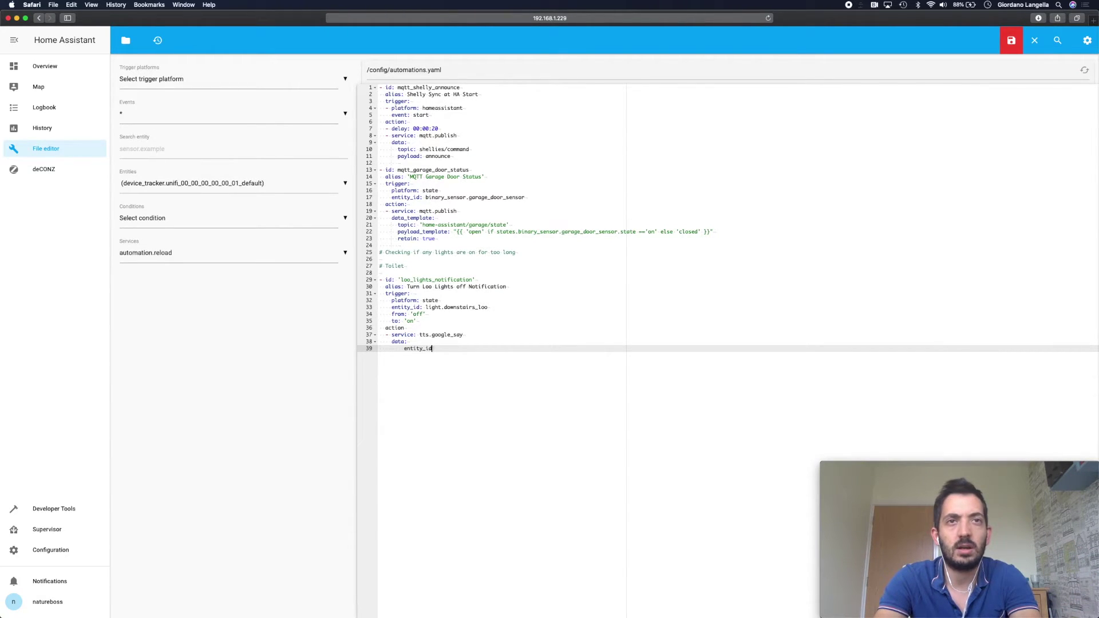
pyautogui.write(':')
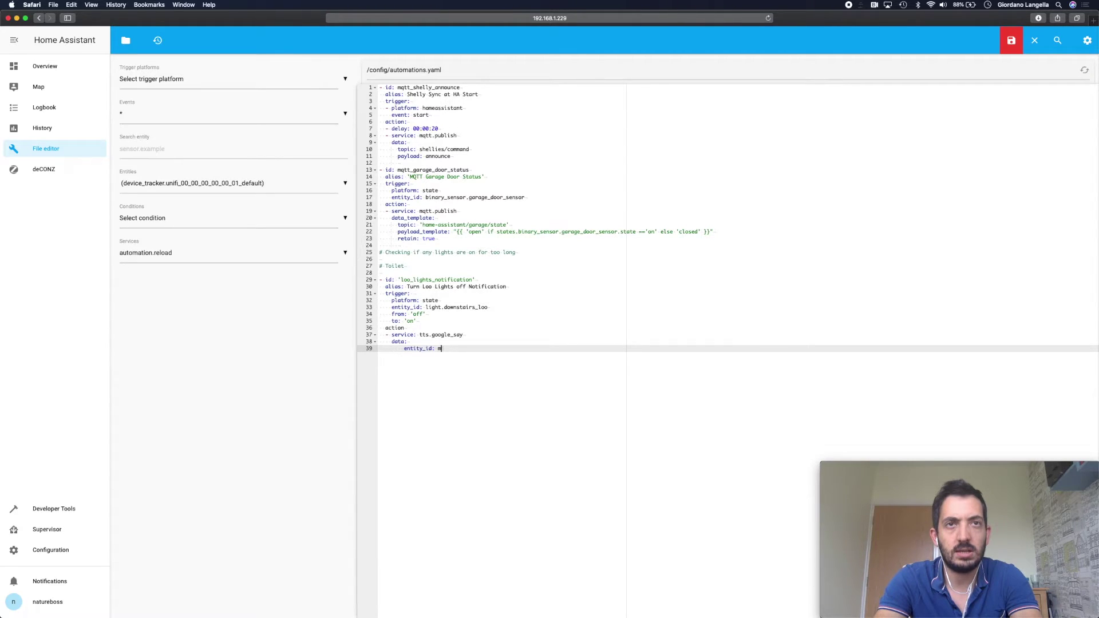
pyautogui.write(' media')
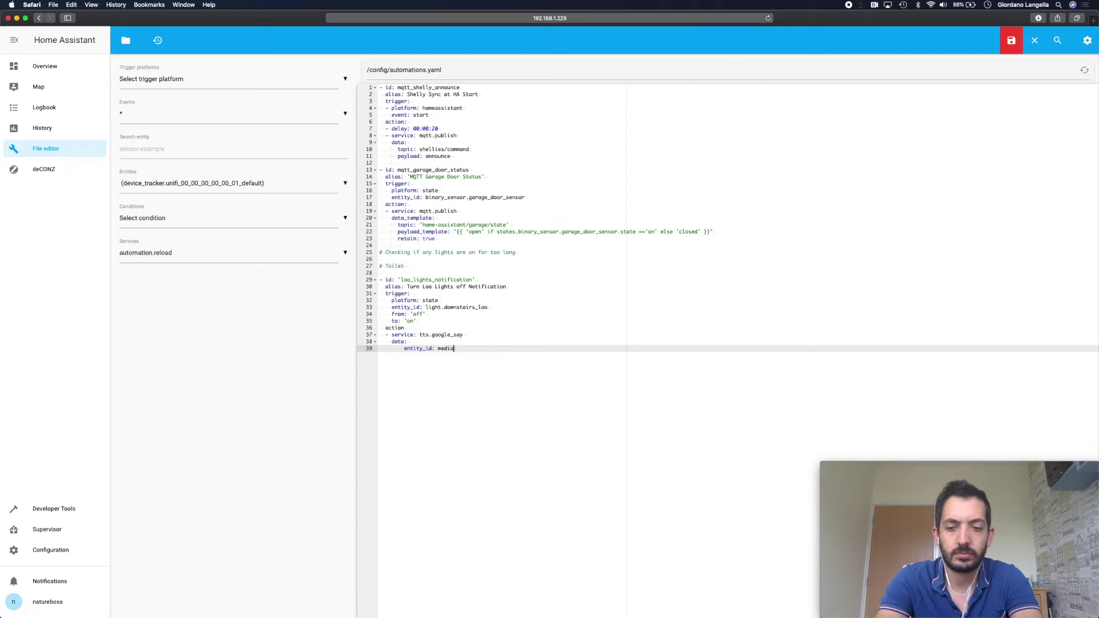
pyautogui.write('_pla')
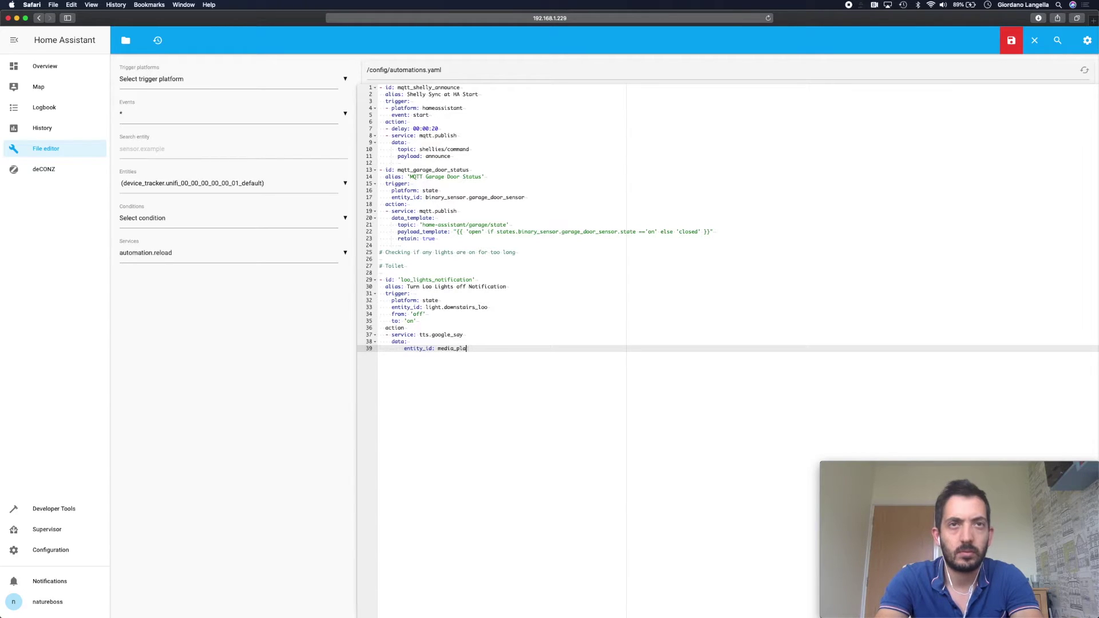
pyautogui.write('yer.k')
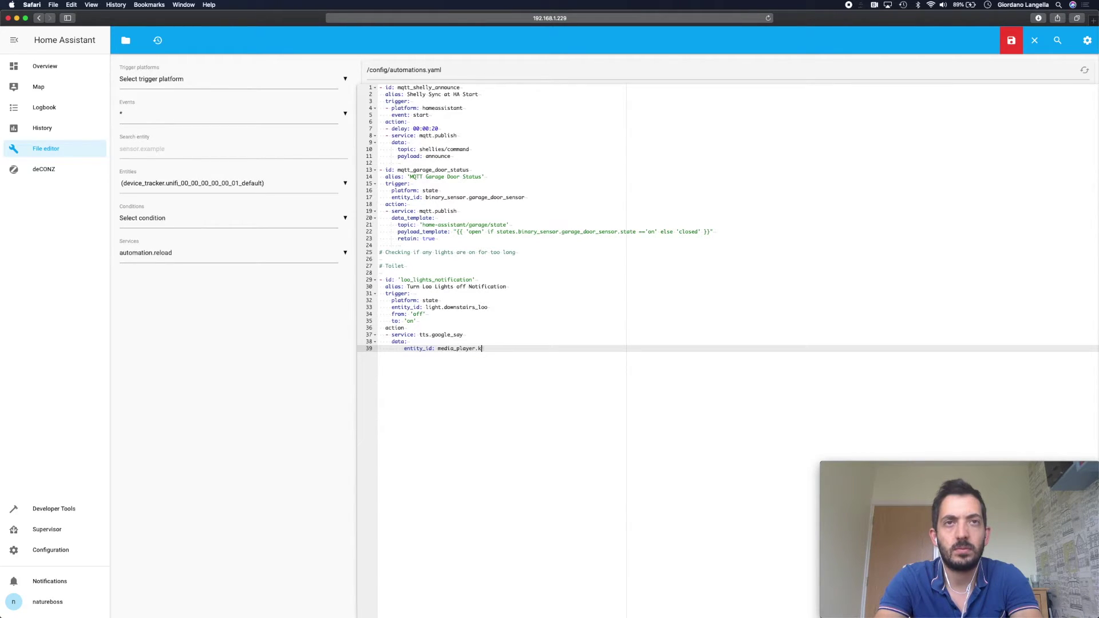
pyautogui.write('itchen_speaker')
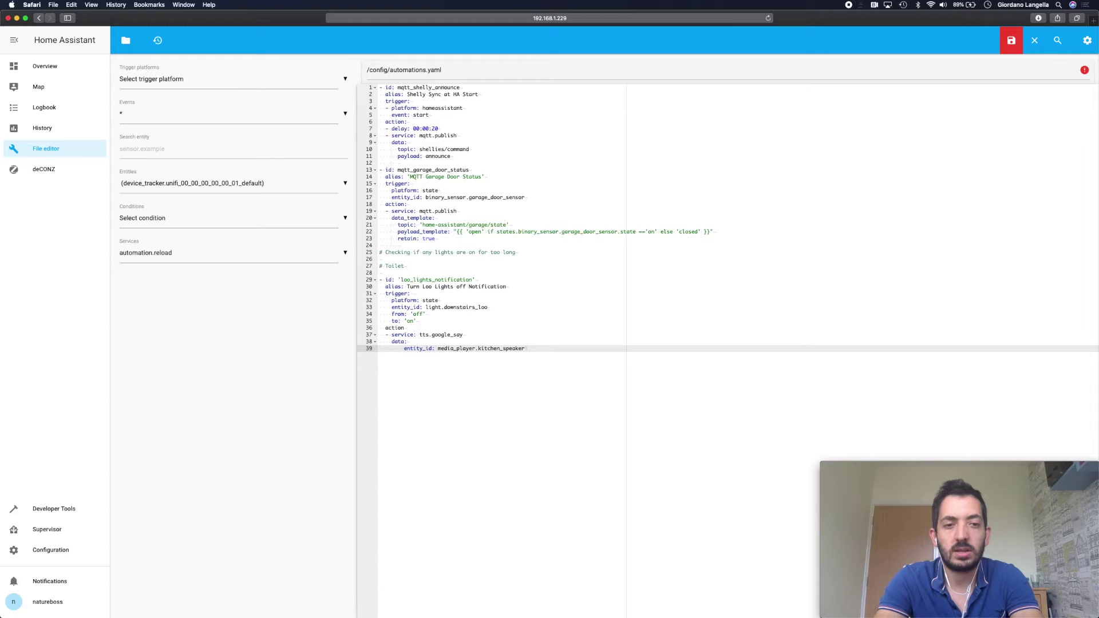
# Step: Add message 'Turn the lights off in the downstairs toilet', correcting the 'downstaris' typo
pyautogui.press('Return')
pyautogui.write('mes')
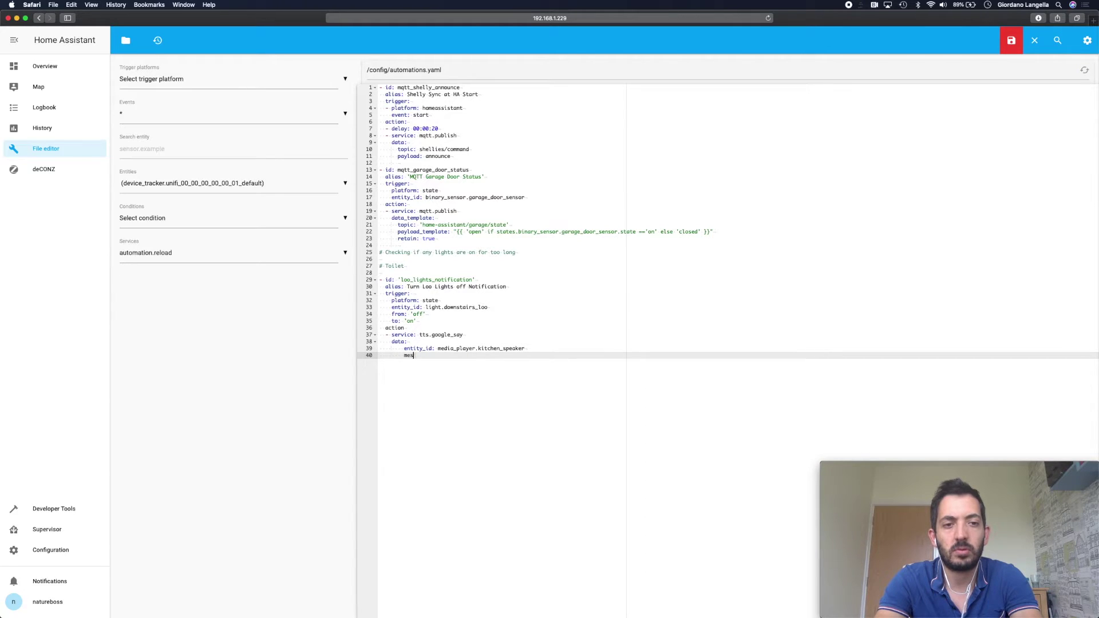
pyautogui.write('sage: ')
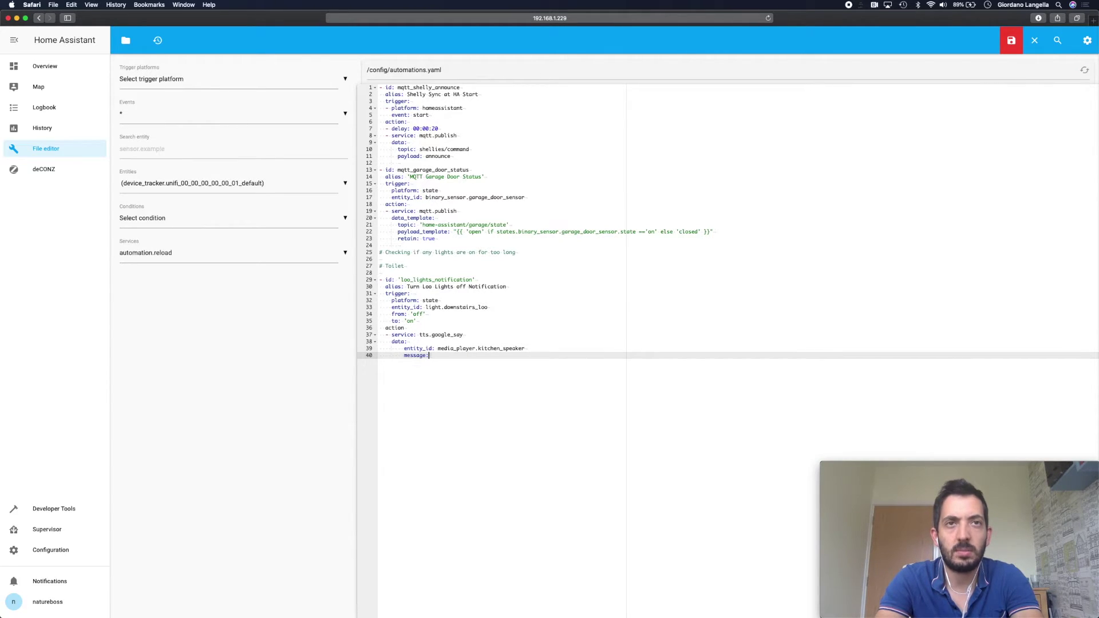
pyautogui.write('Turn')
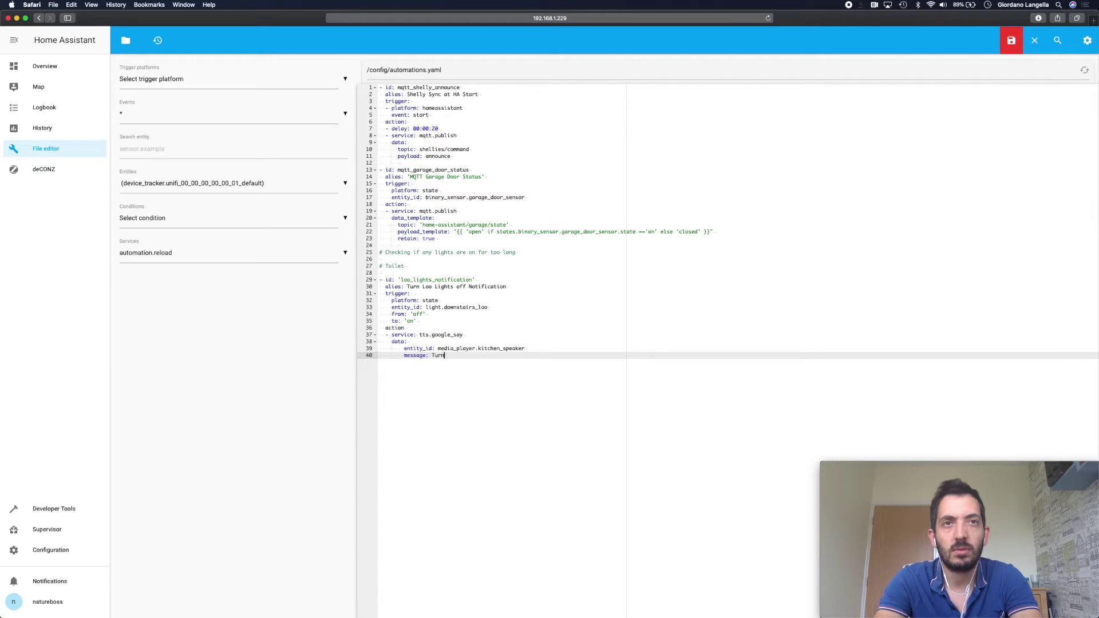
pyautogui.write(' the lights ')
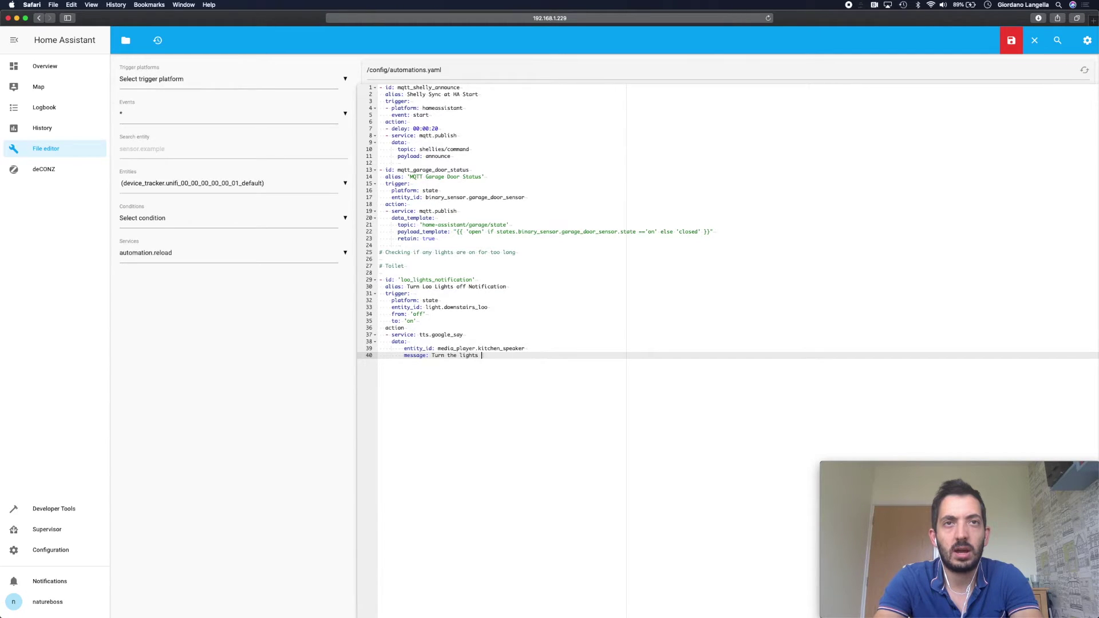
pyautogui.write('off in the downstaris')
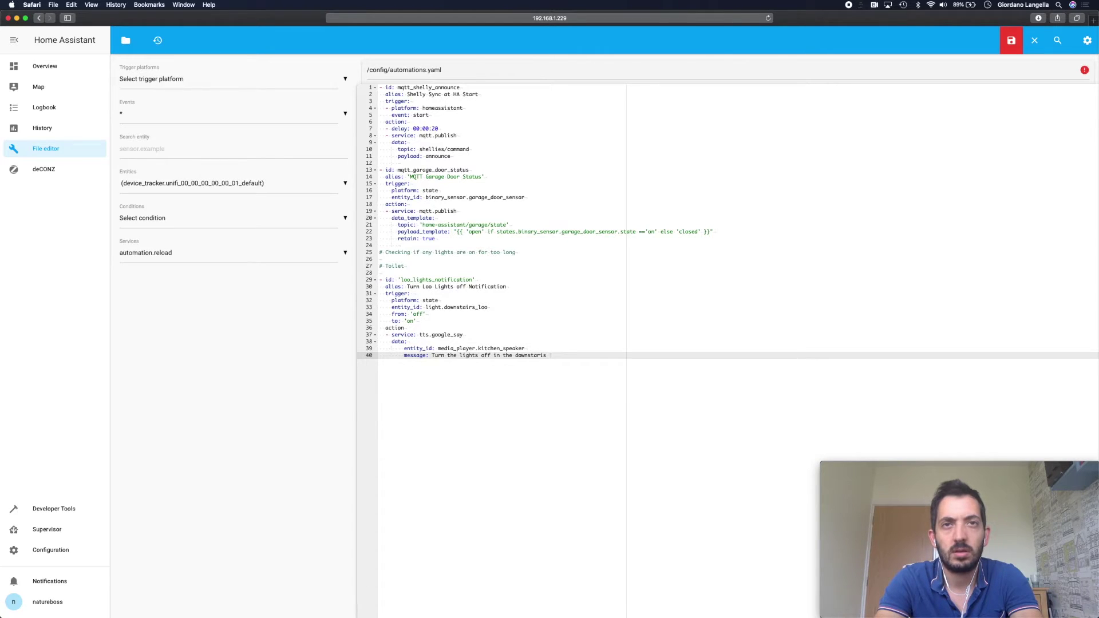
pyautogui.press('BackSpace')
pyautogui.press('BackSpace')
pyautogui.press('BackSpace')
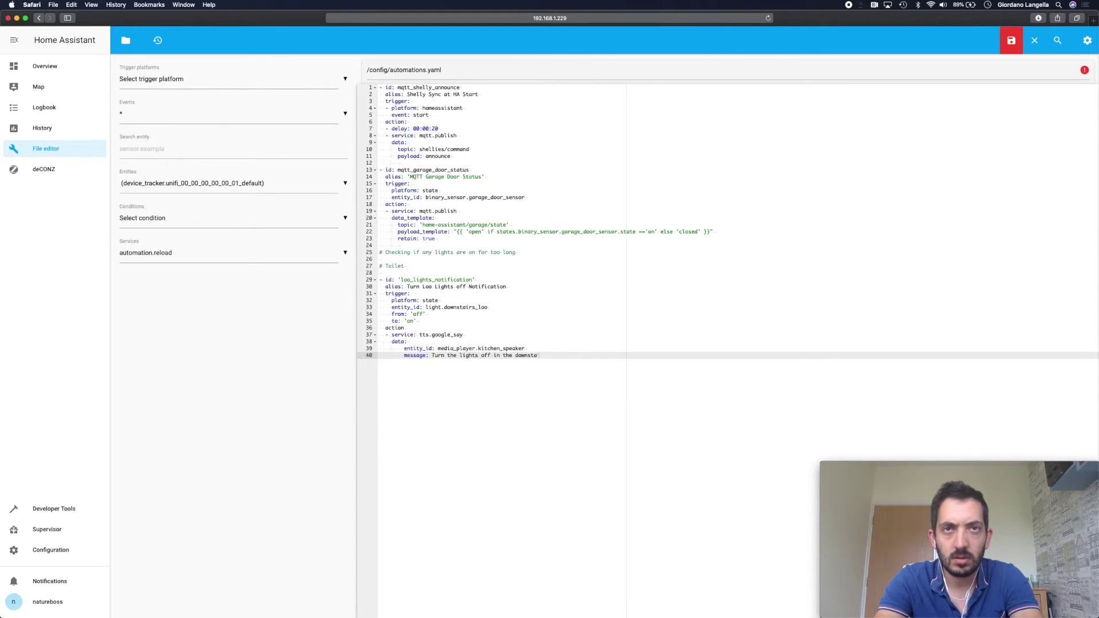
pyautogui.write('s ')
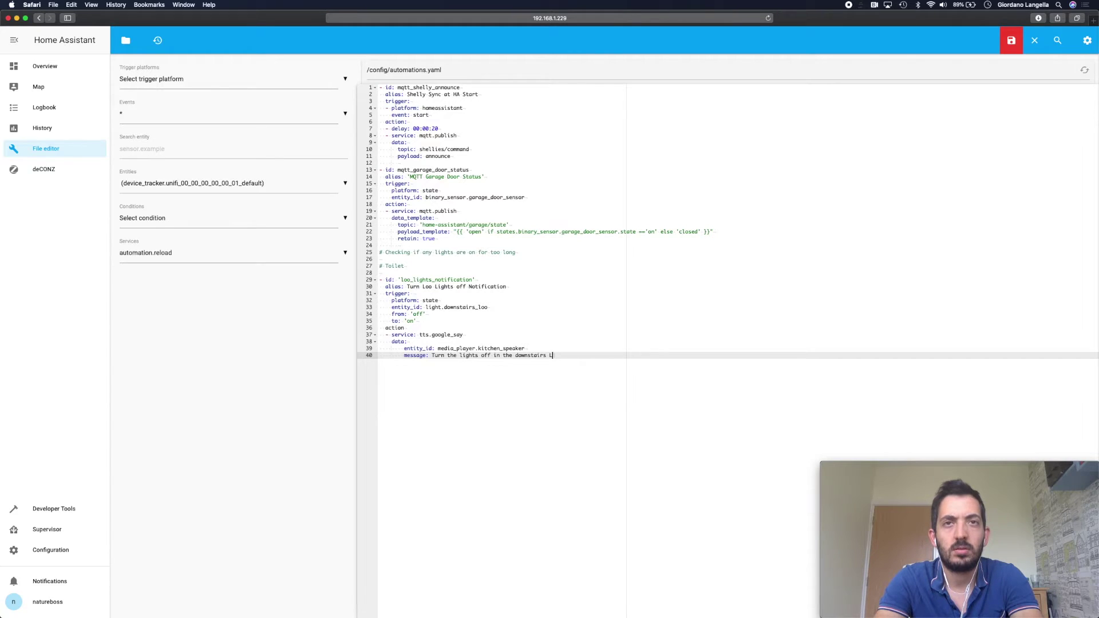
pyautogui.write('toilet')
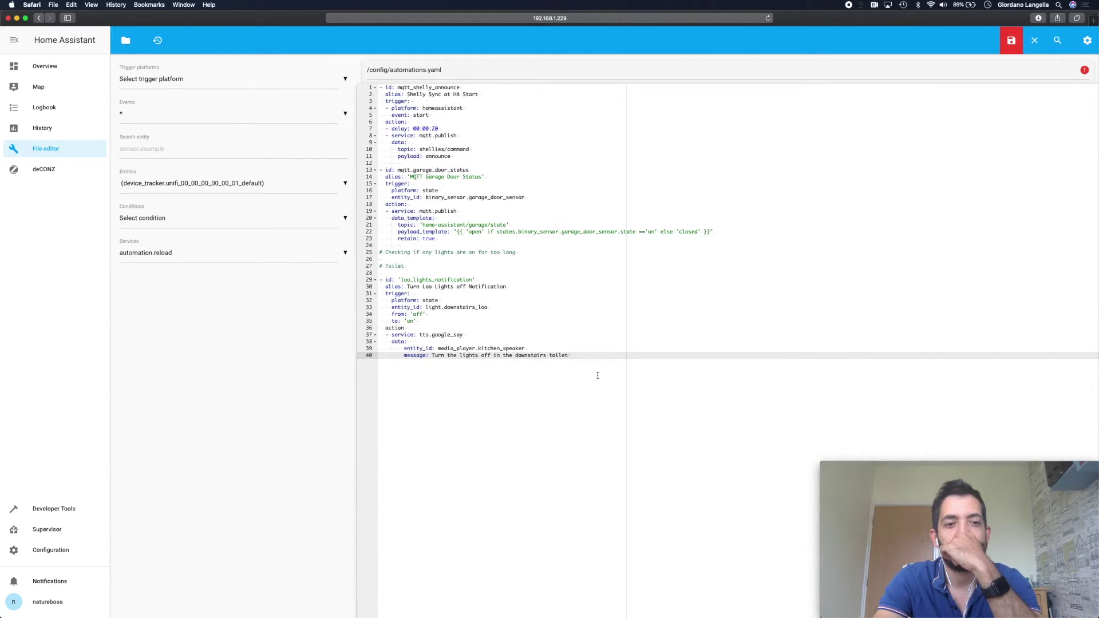
# Step: Add the missing colon after 'action' and save automations.yaml
pyautogui.click(467, 329)
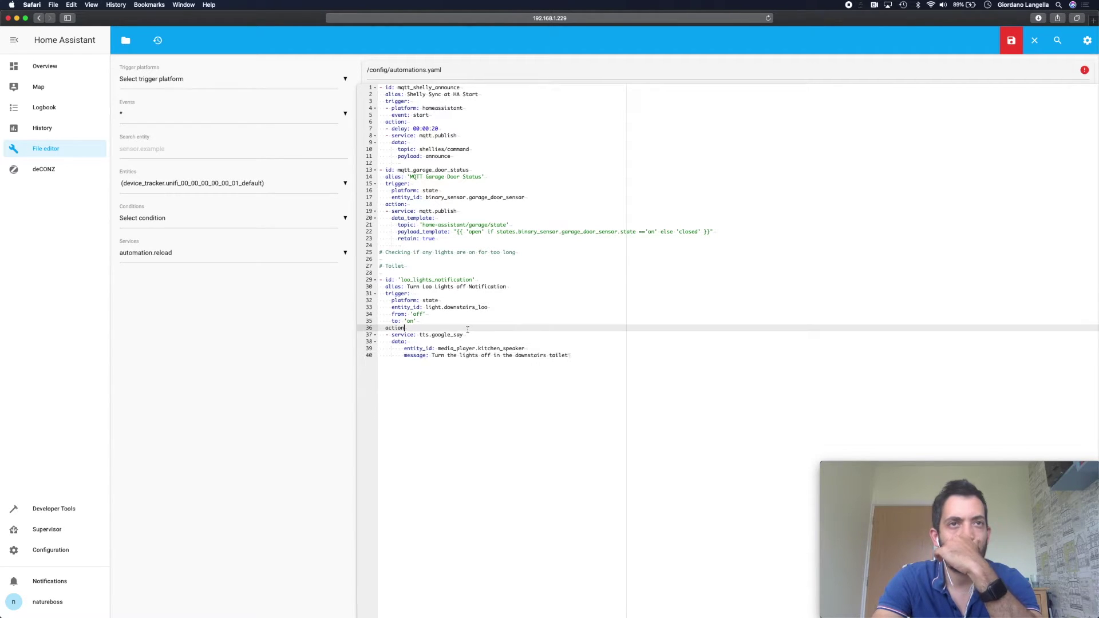
pyautogui.write(':')
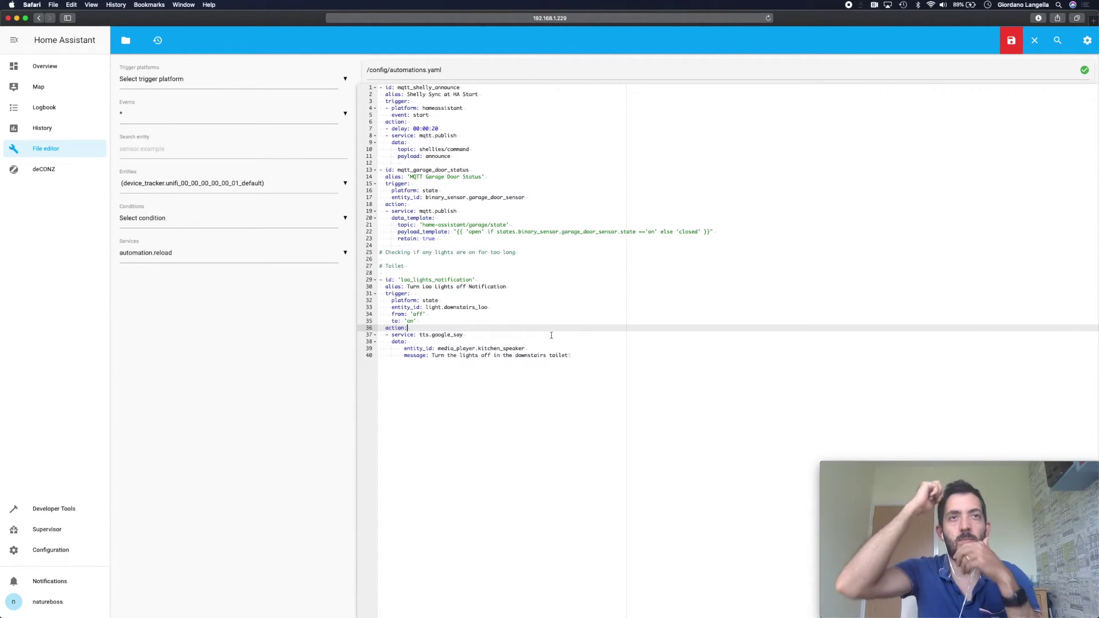
pyautogui.click(656, 358)
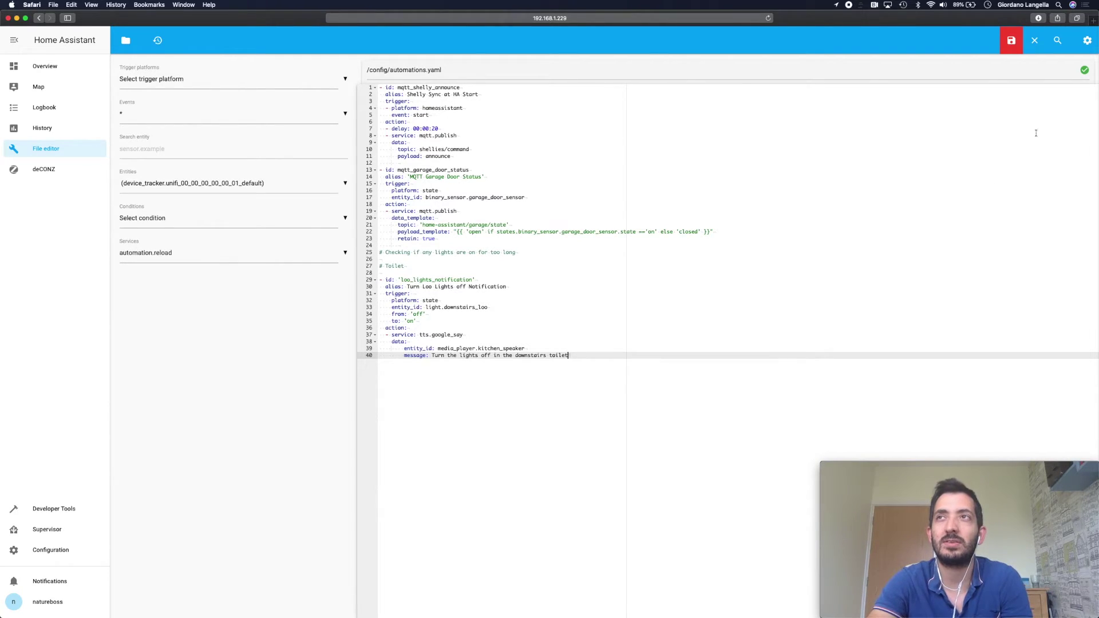
pyautogui.click(1011, 40)
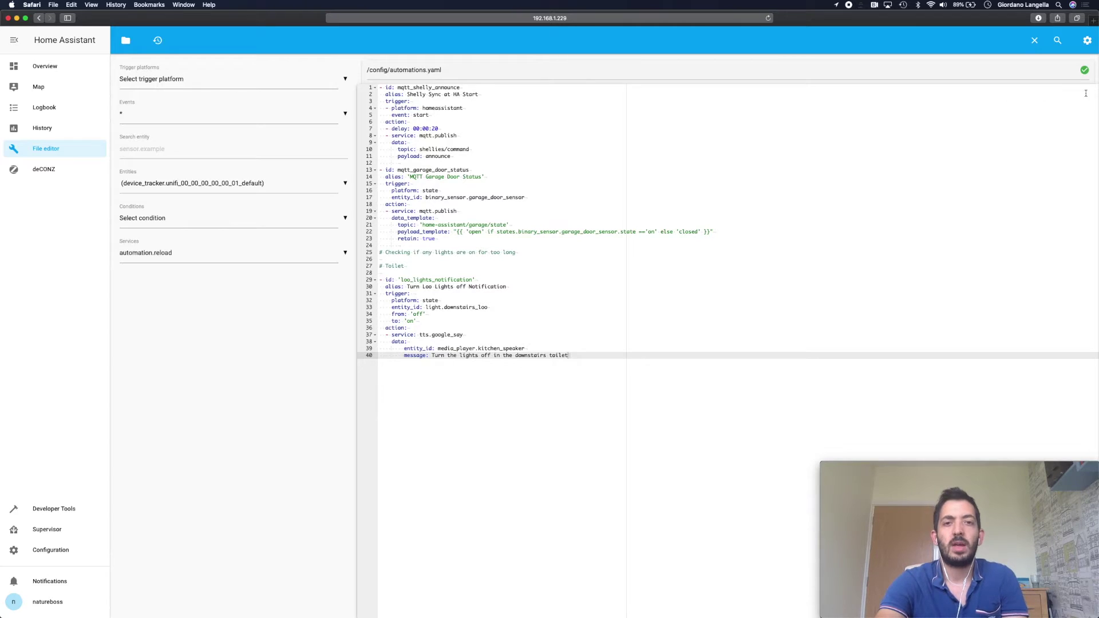
# Step: Reload the automations from the editor's menu and confirm
pyautogui.click(1086, 40)
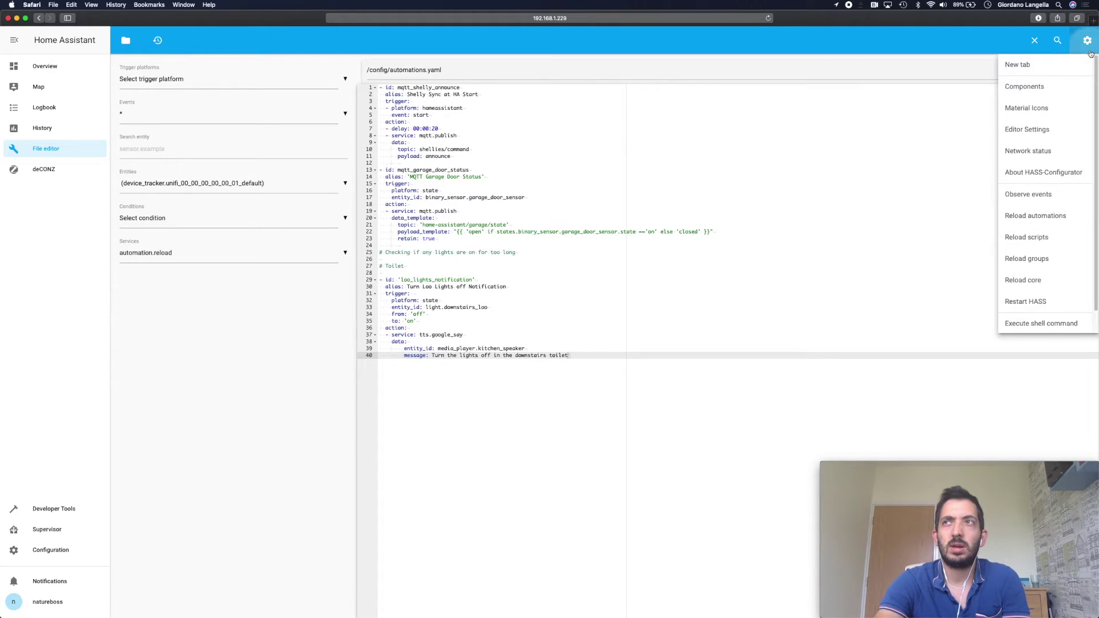
pyautogui.click(1049, 218)
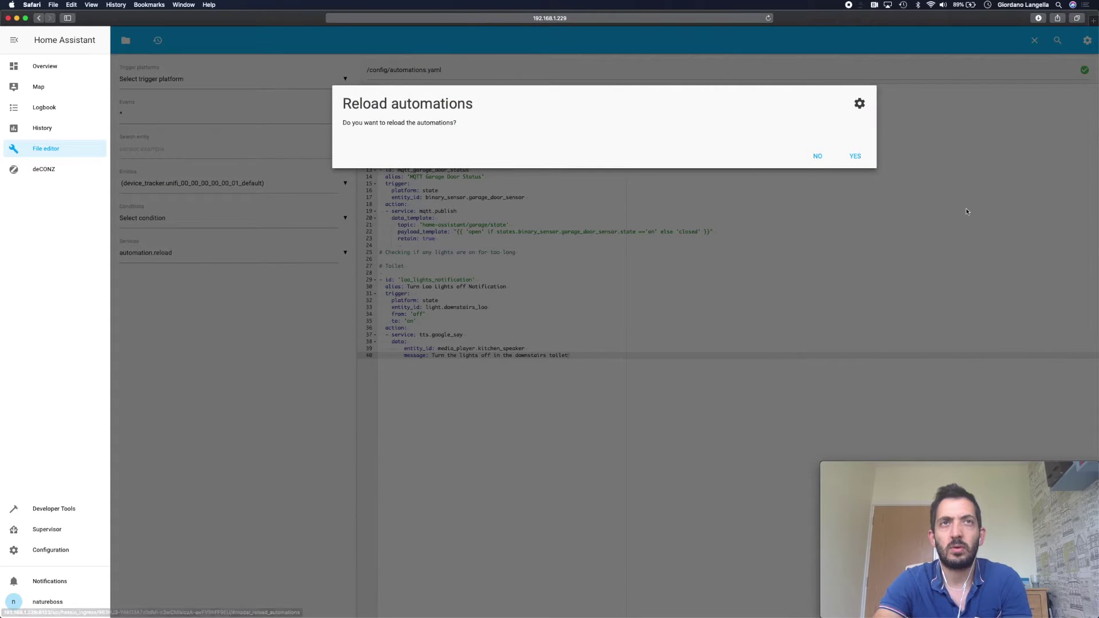
pyautogui.click(857, 157)
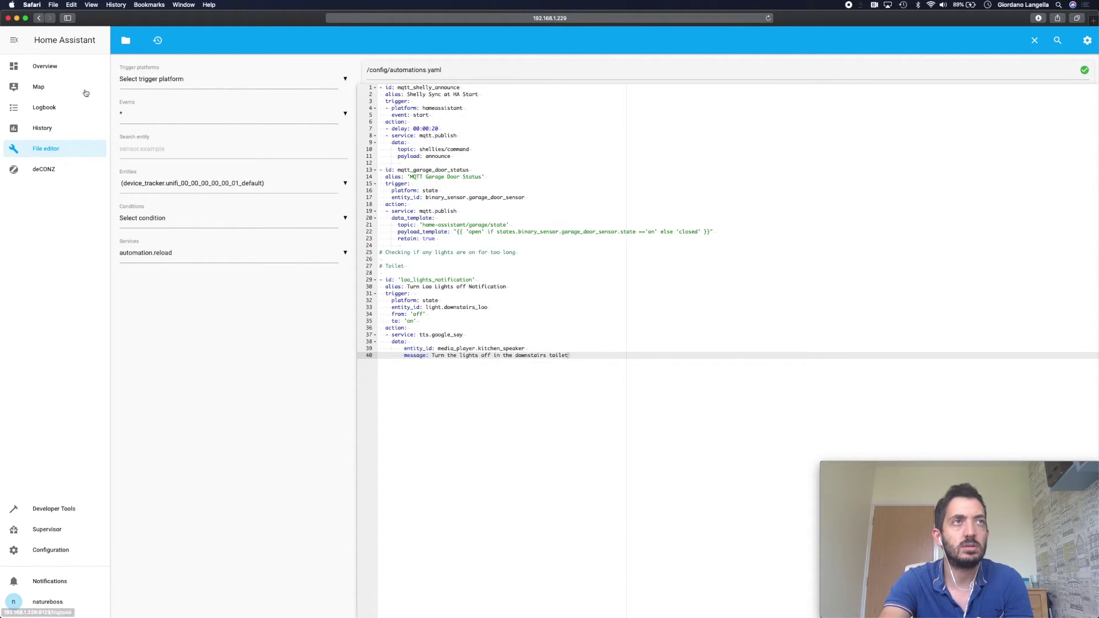
# Step: On Overview, toggle Downstairs Loo on, off and on to trigger the announcement, then return to File editor
pyautogui.click(66, 68)
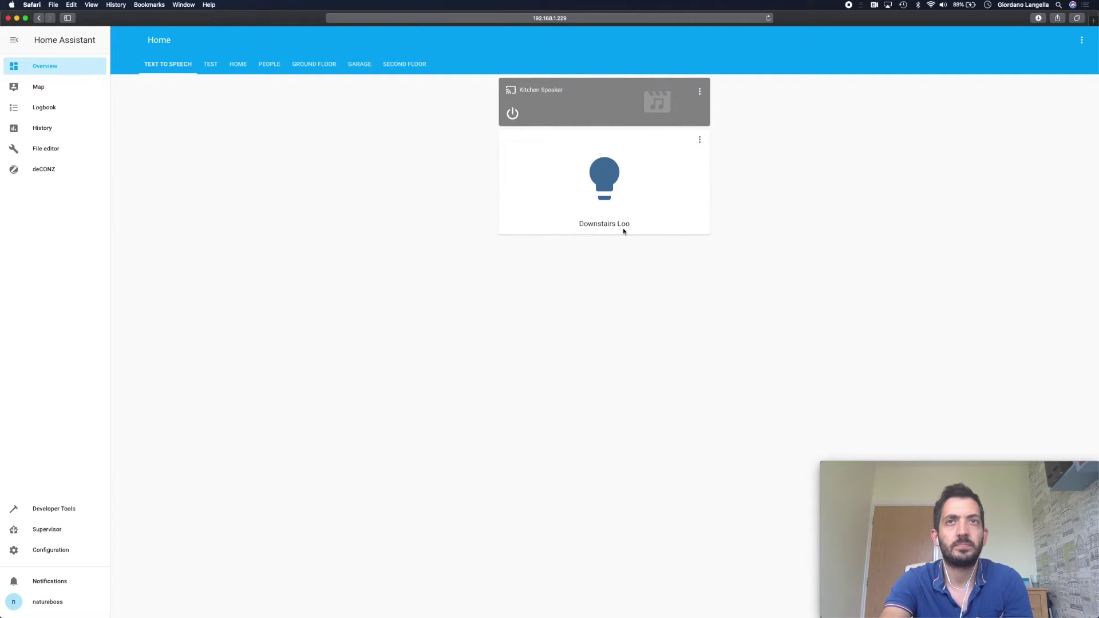
pyautogui.click(615, 190)
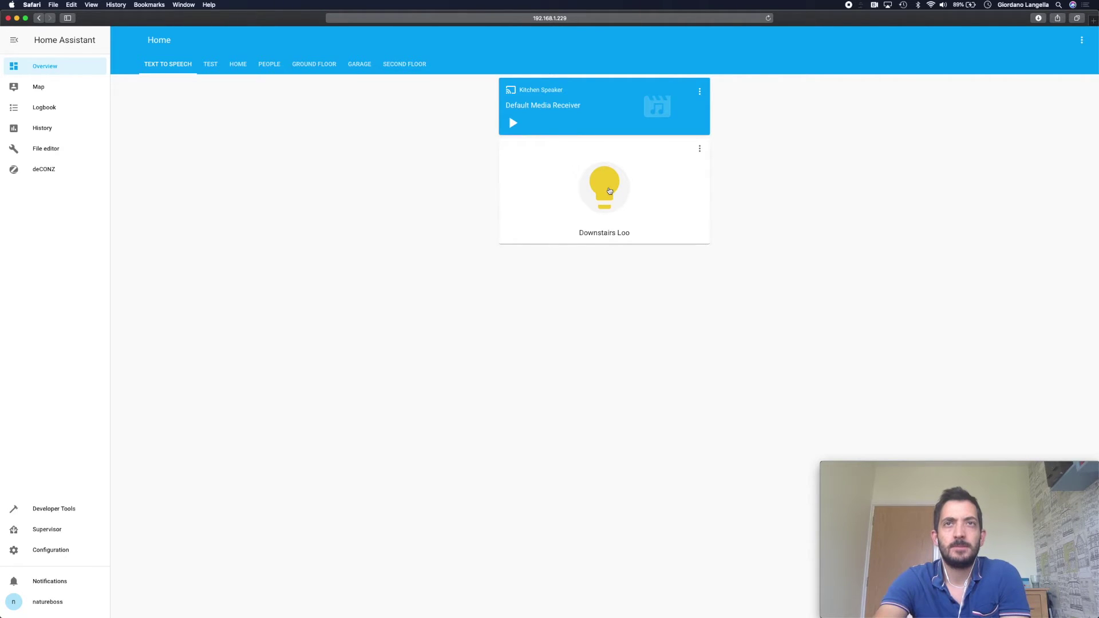
pyautogui.click(610, 192)
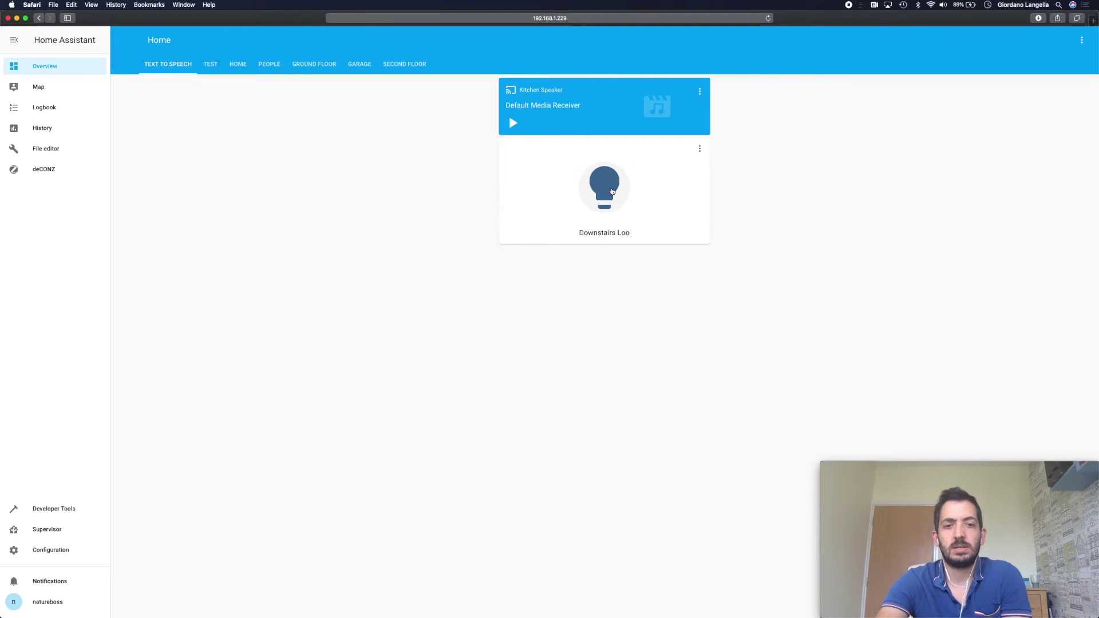
pyautogui.click(611, 191)
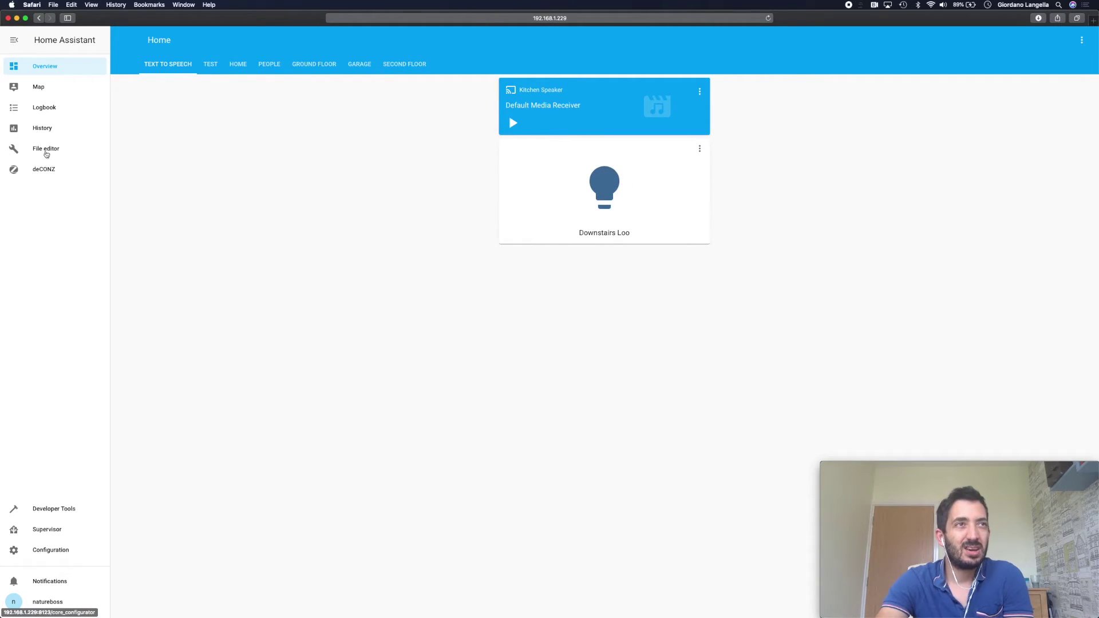
pyautogui.click(49, 155)
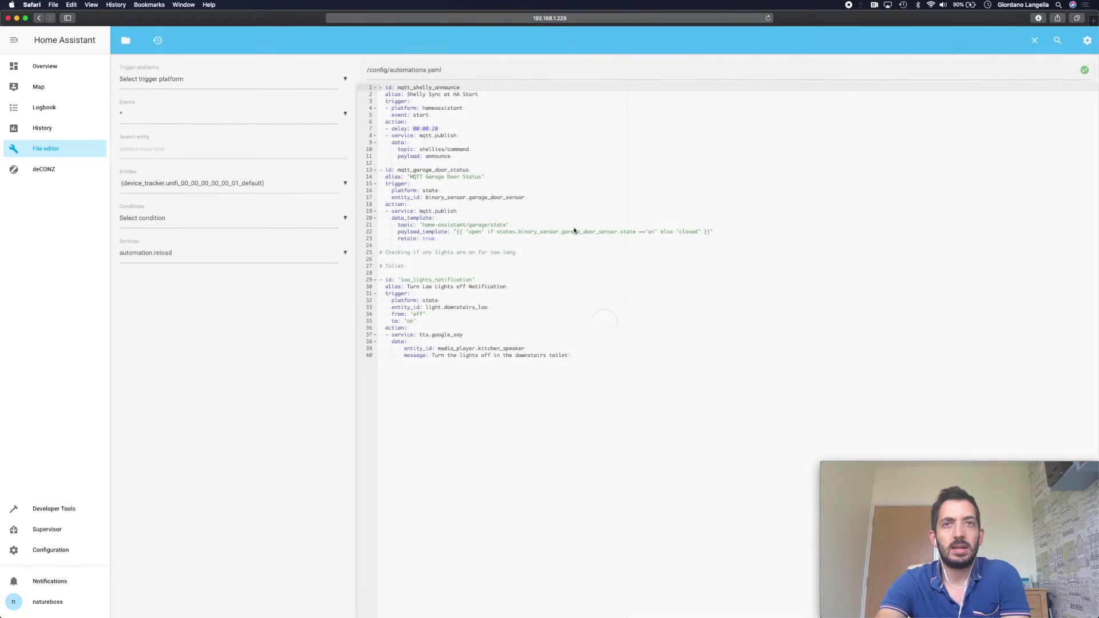
# Step: Add a '# thank you' comment on a new unindented line below the loo automation
pyautogui.click(617, 347)
pyautogui.click(622, 371)
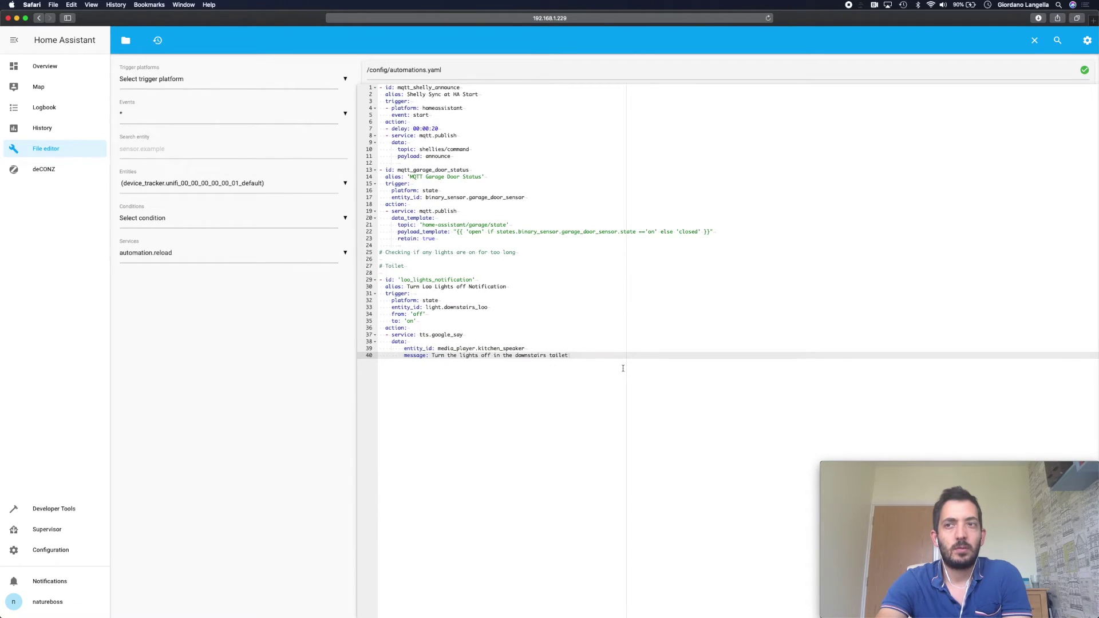
pyautogui.press('Return')
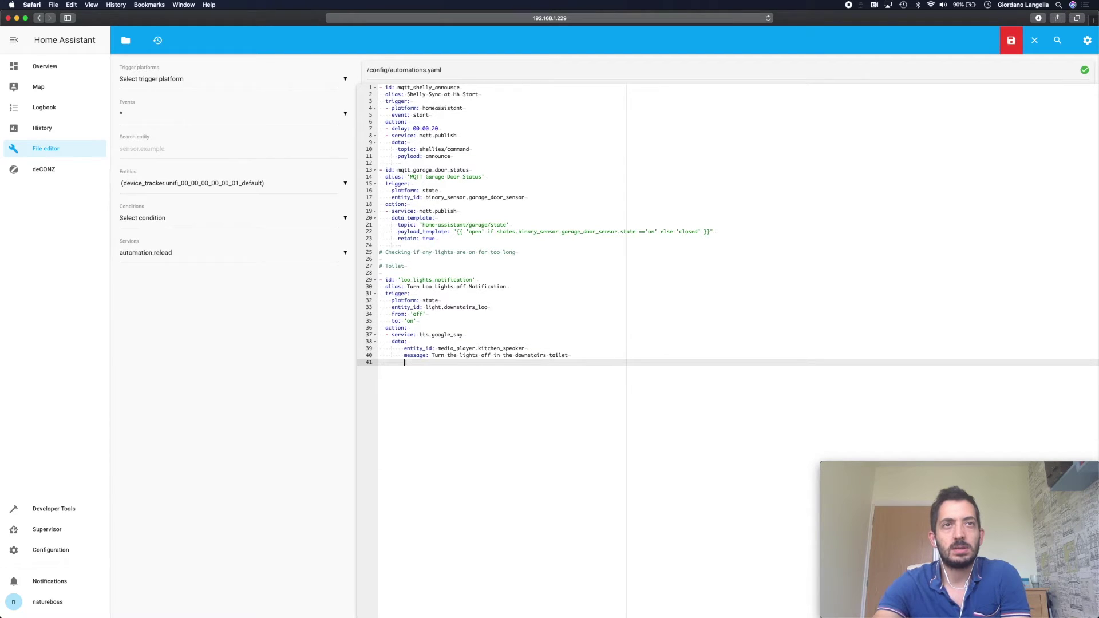
pyautogui.press('BackSpace')
pyautogui.press('BackSpace')
pyautogui.press('Return')
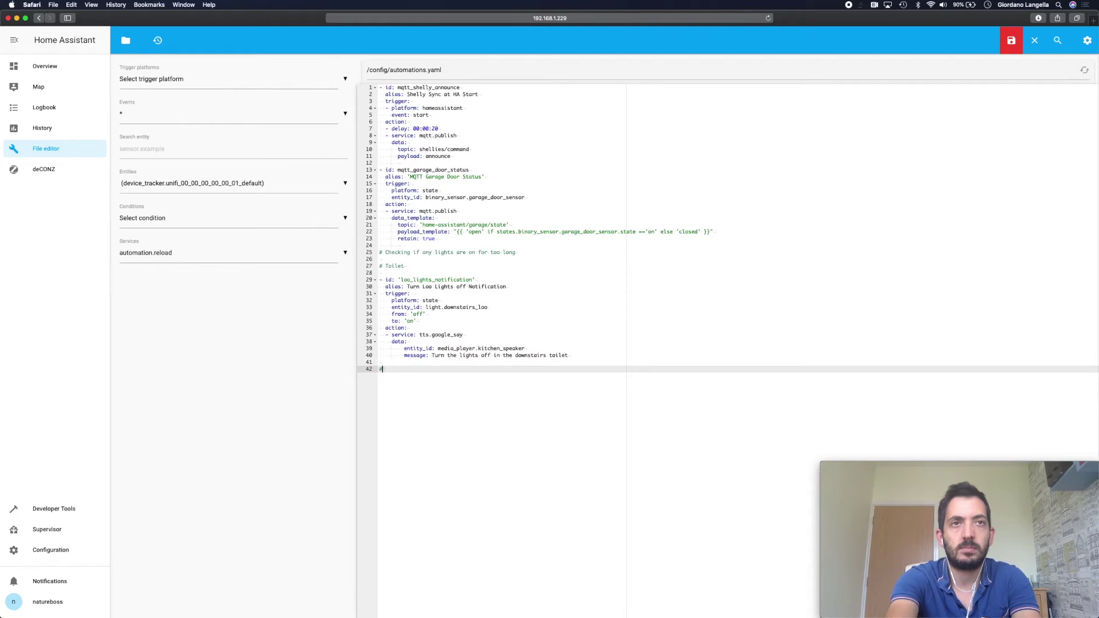
pyautogui.write('# thank you')
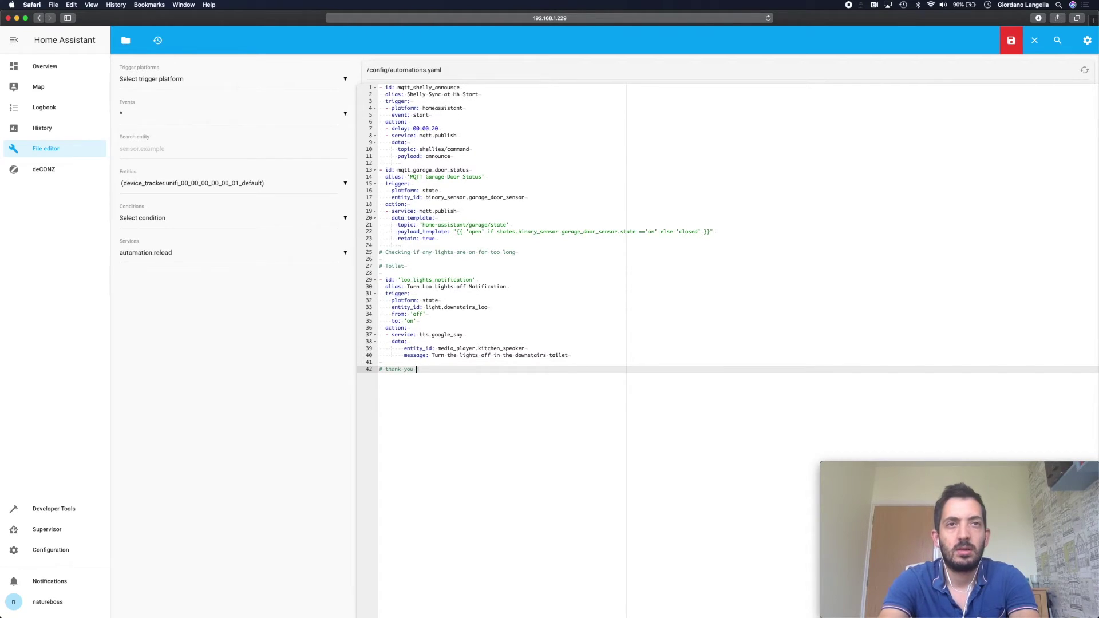
pyautogui.press('Return')
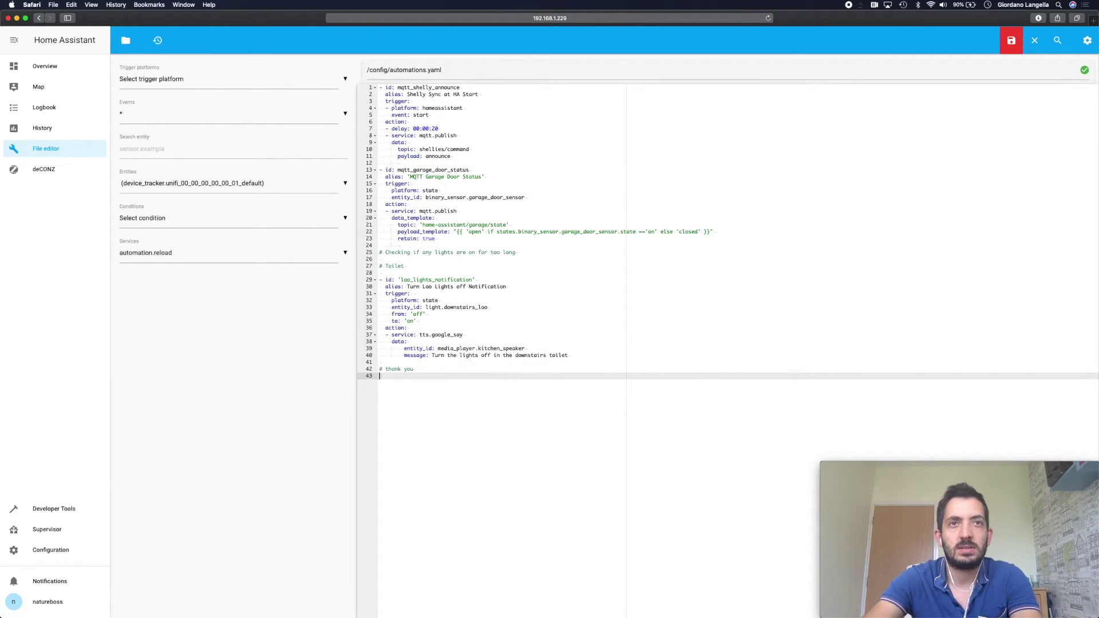
# Step: Paste a copy of the loo_lights_notification automation below the comment and select part of its id
pyautogui.click(595, 356)
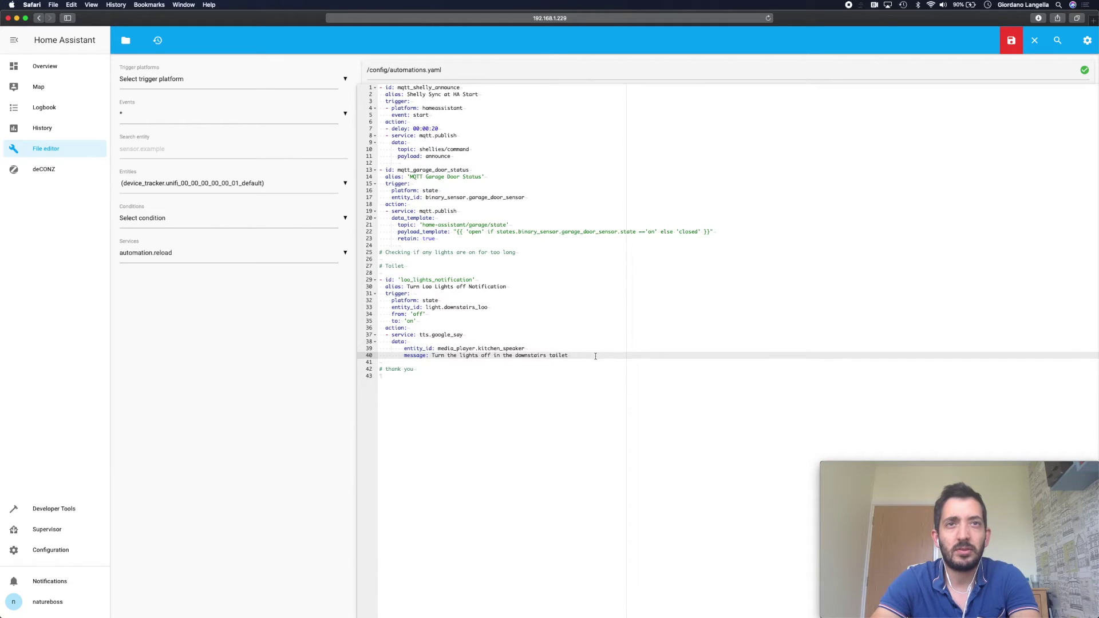
pyautogui.moveTo(586, 355); pyautogui.dragTo(367, 280)
pyautogui.press('super+c')
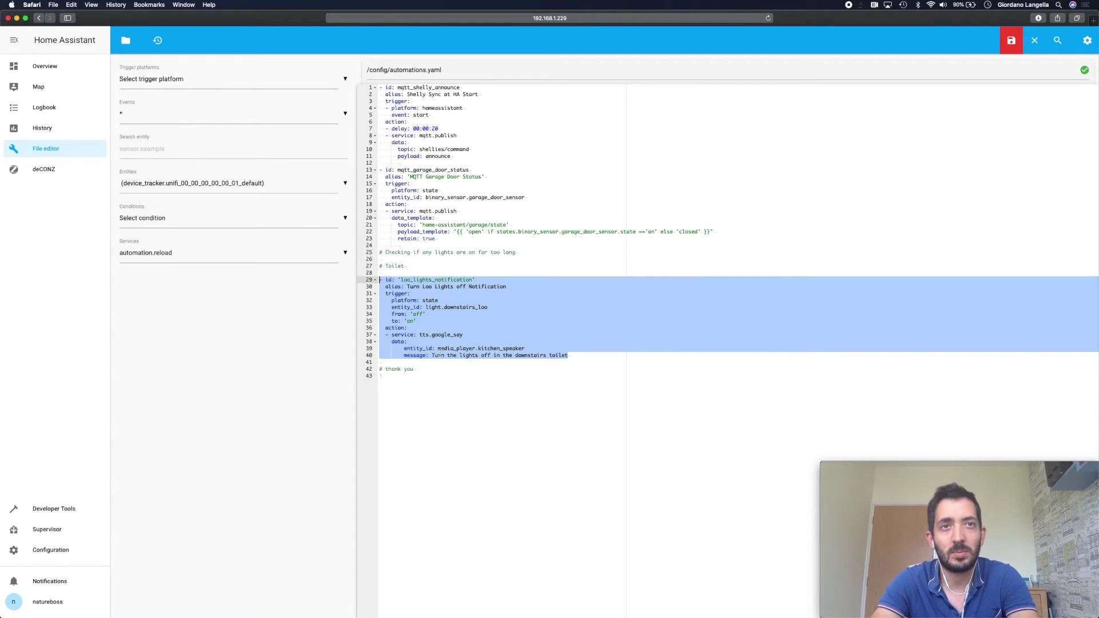
pyautogui.click(406, 378)
pyautogui.press('super+v')
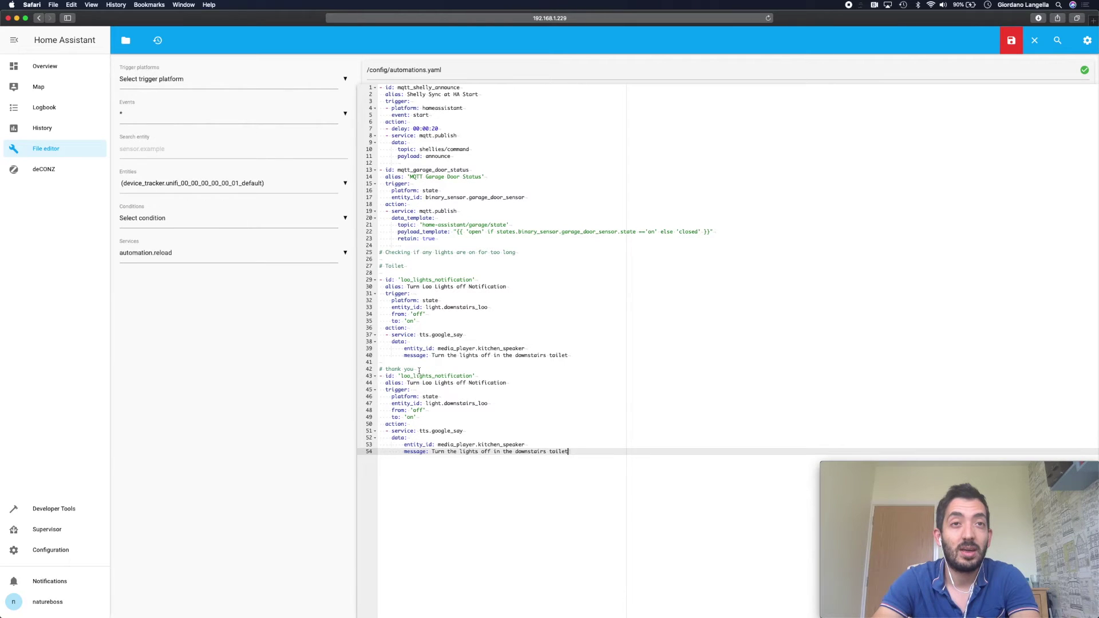
pyautogui.moveTo(401, 376); pyautogui.dragTo(433, 376)
# Step: Rename the copied automation's id to thank_you and its alias to Thank you Notification
pyautogui.write('than')
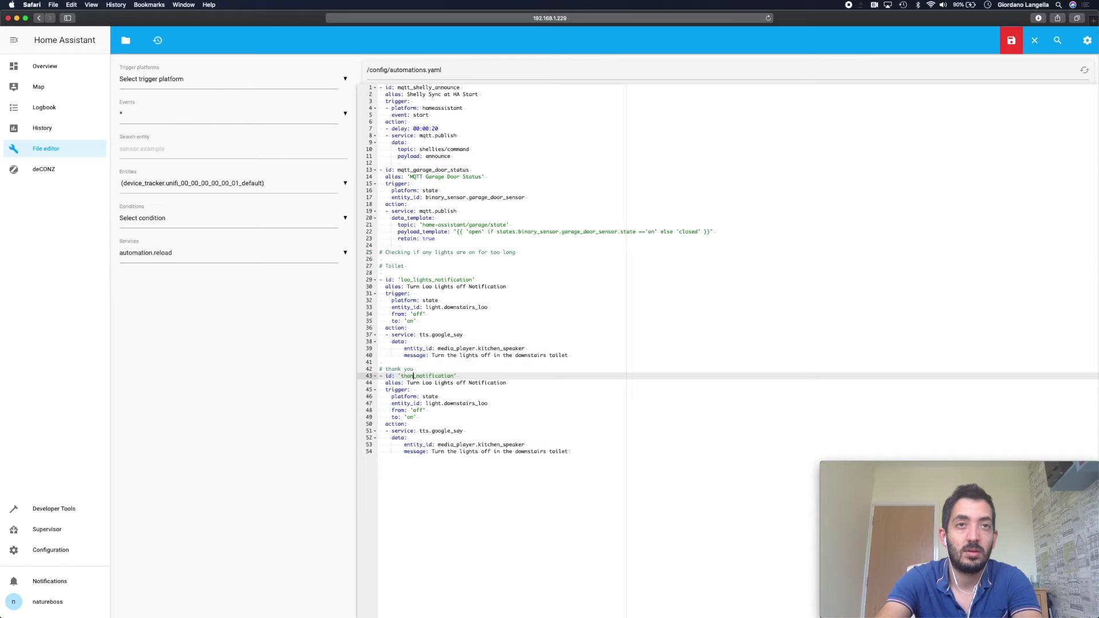
pyautogui.write('ky')
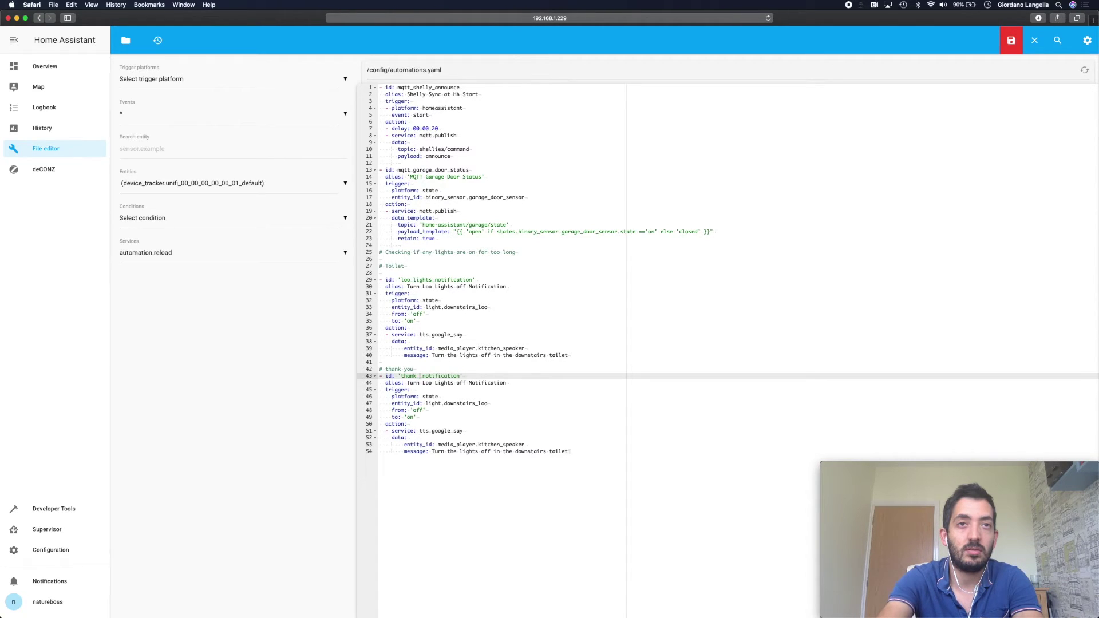
pyautogui.write('_you')
pyautogui.click(486, 390)
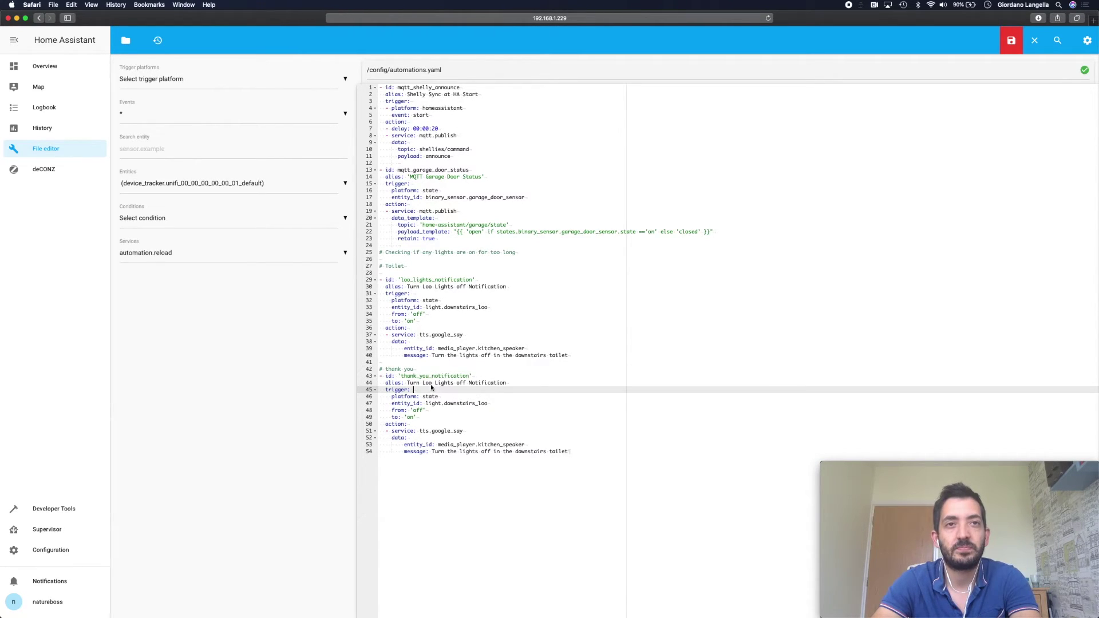
pyautogui.click(407, 383)
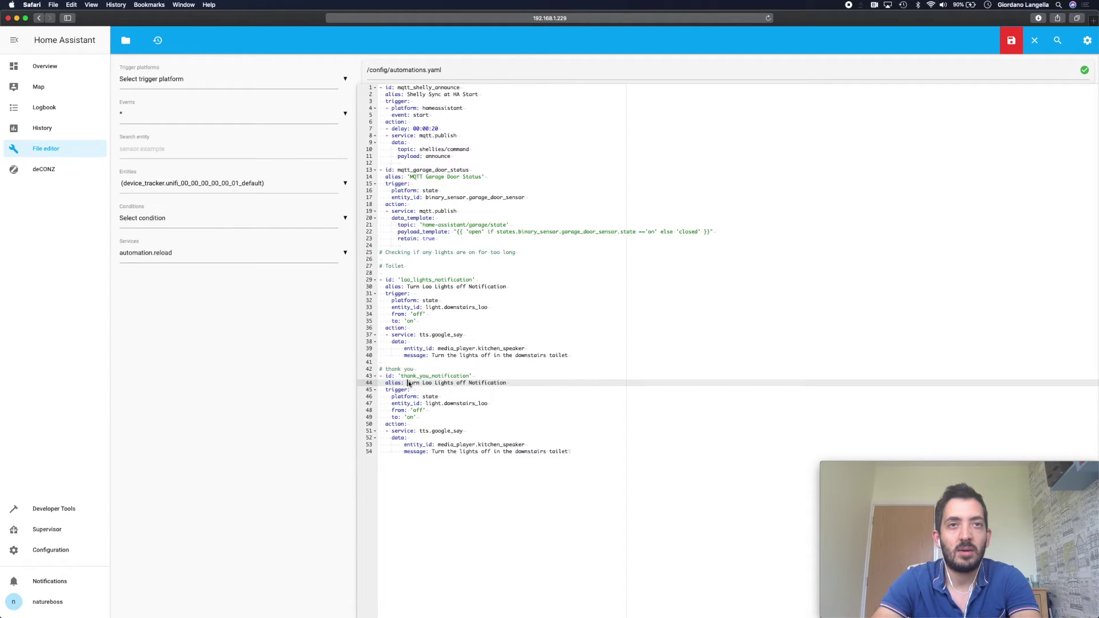
pyautogui.moveTo(407, 383); pyautogui.dragTo(468, 385)
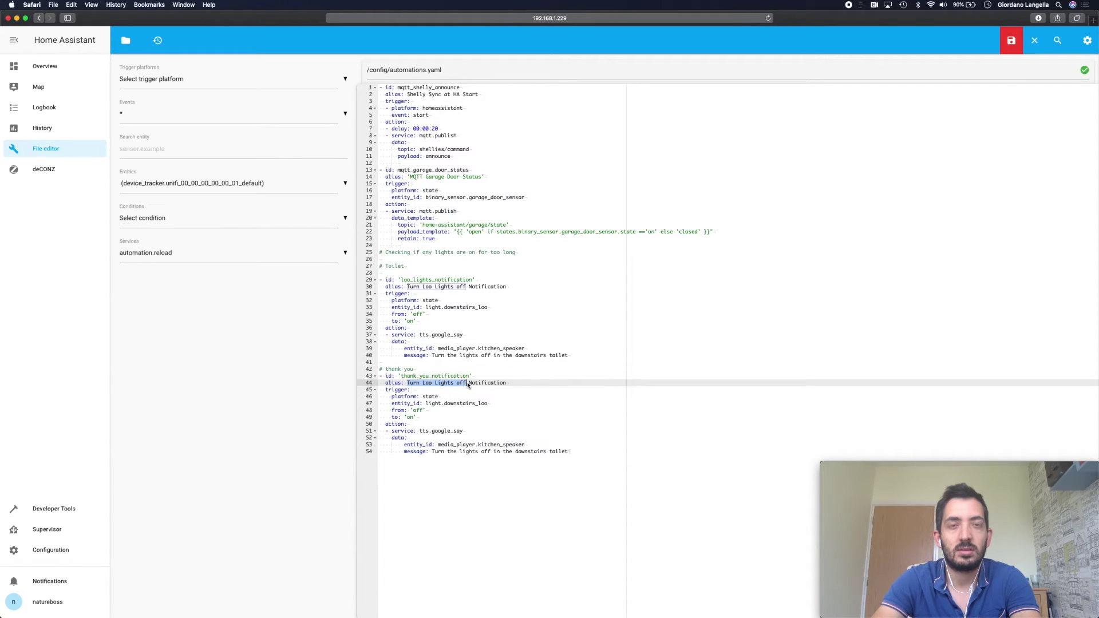
pyautogui.write('Thank you')
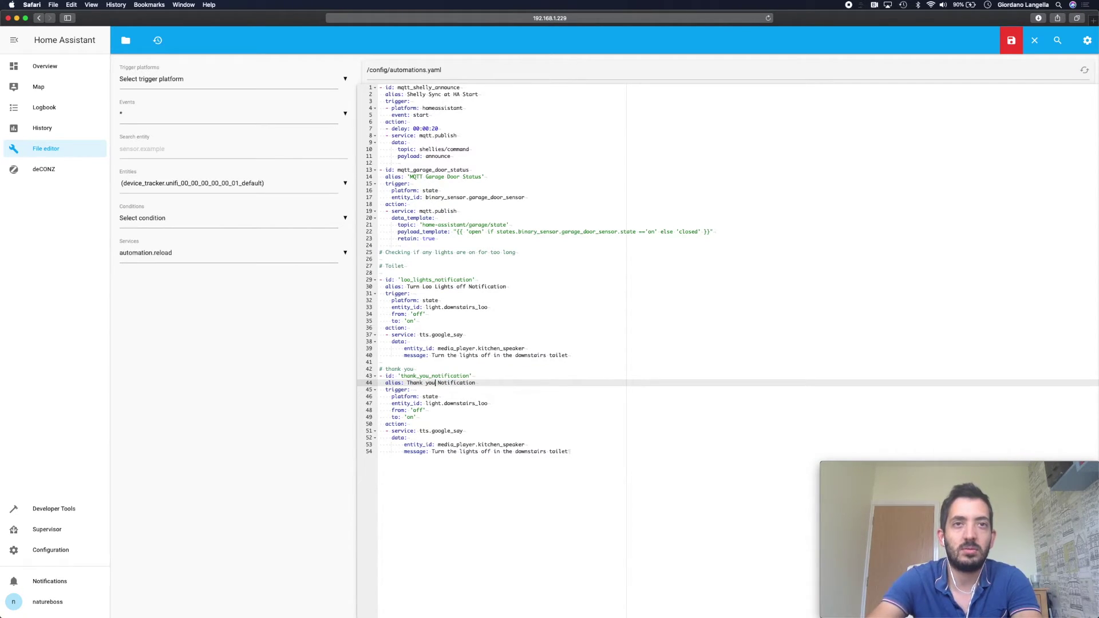
# Step: Swap the trigger states so it fires from 'on' to 'off'
pyautogui.click(478, 412)
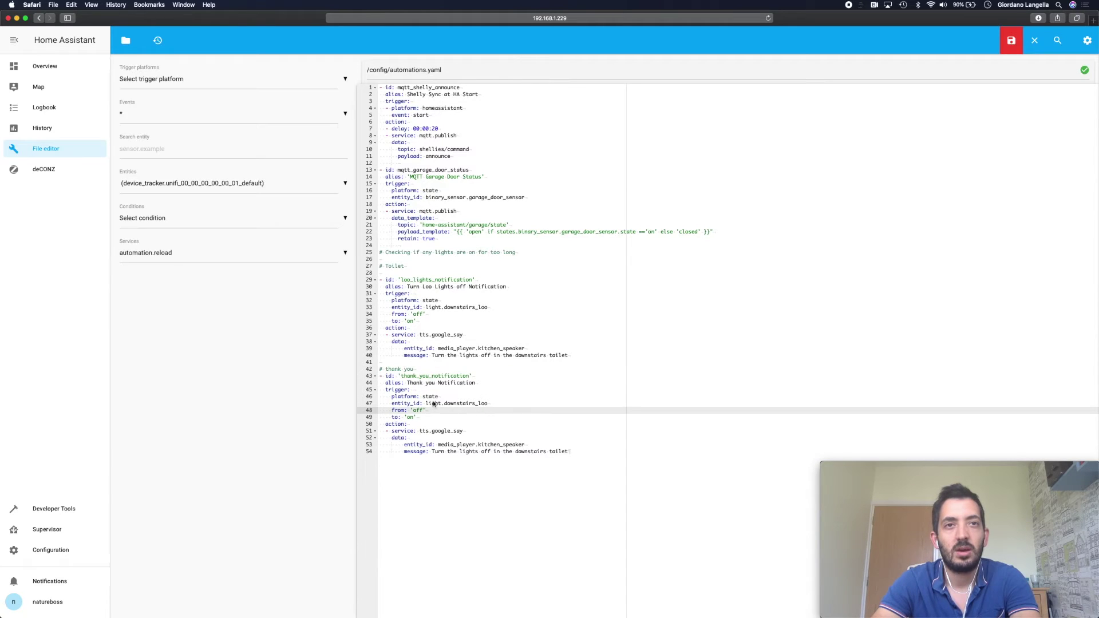
pyautogui.moveTo(444, 403); pyautogui.dragTo(487, 403)
pyautogui.click(449, 418)
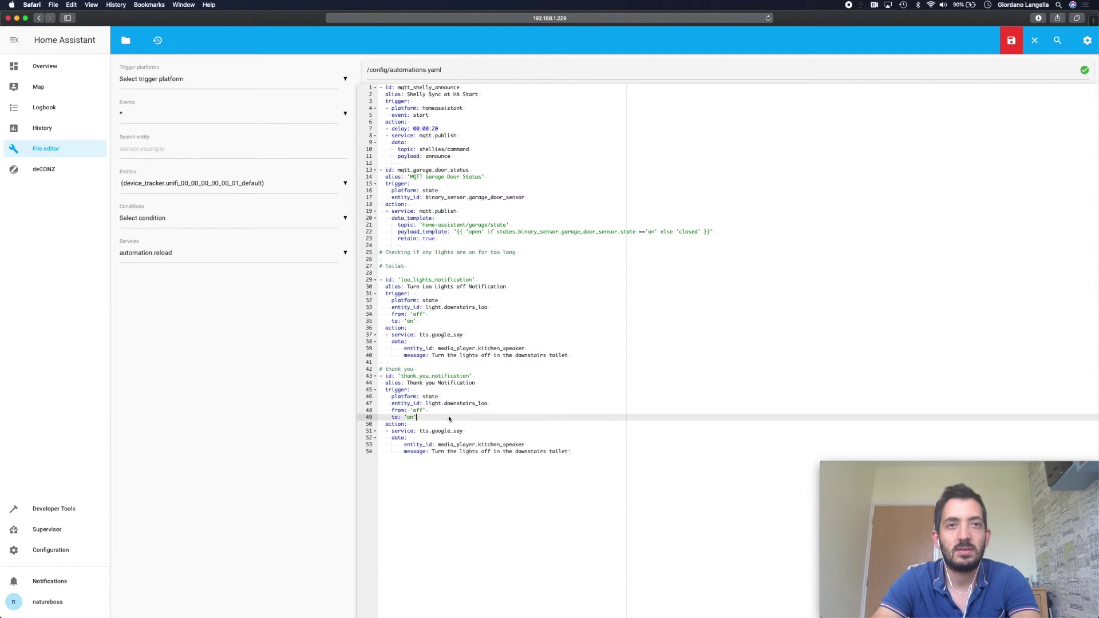
pyautogui.click(422, 412)
pyautogui.press('BackSpace')
pyautogui.press('BackSpace')
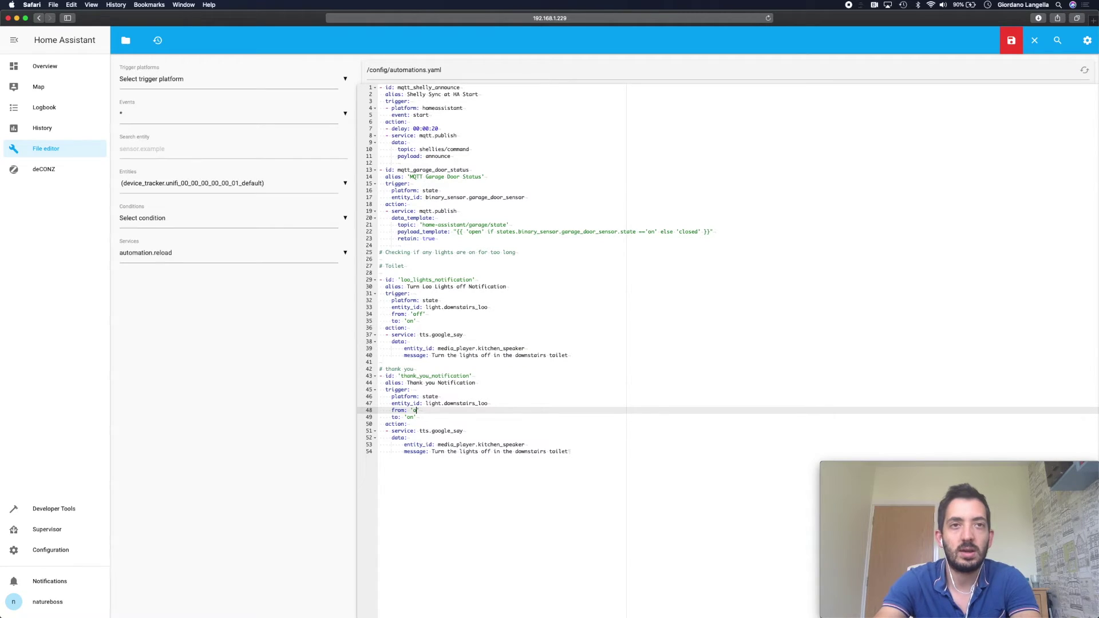
pyautogui.write('n')
pyautogui.click(413, 417)
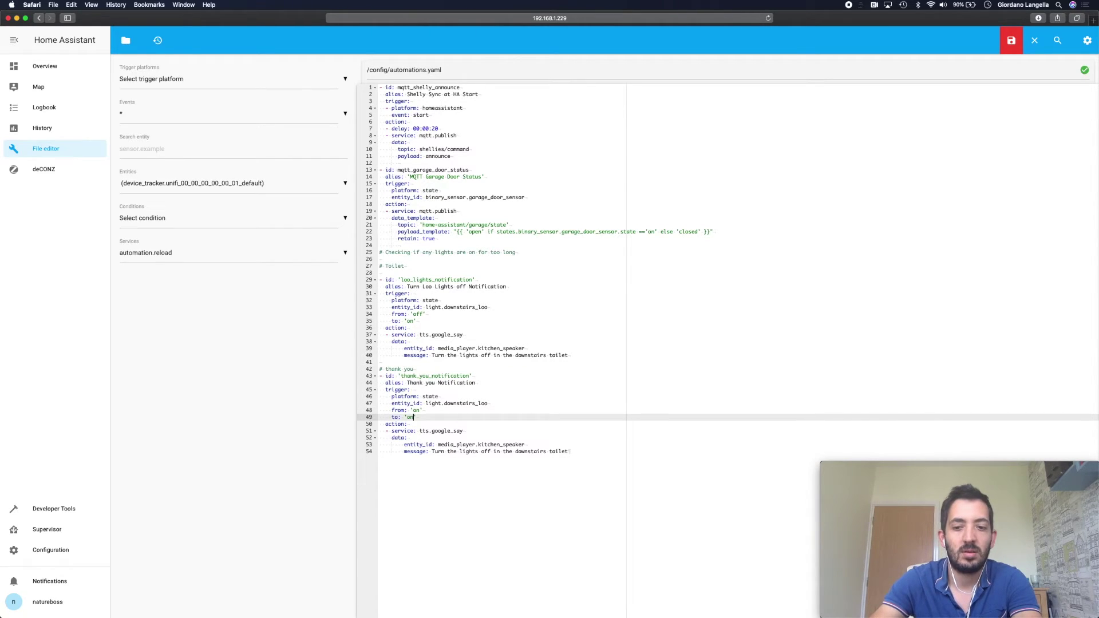
pyautogui.press('BackSpace')
pyautogui.write('ff')
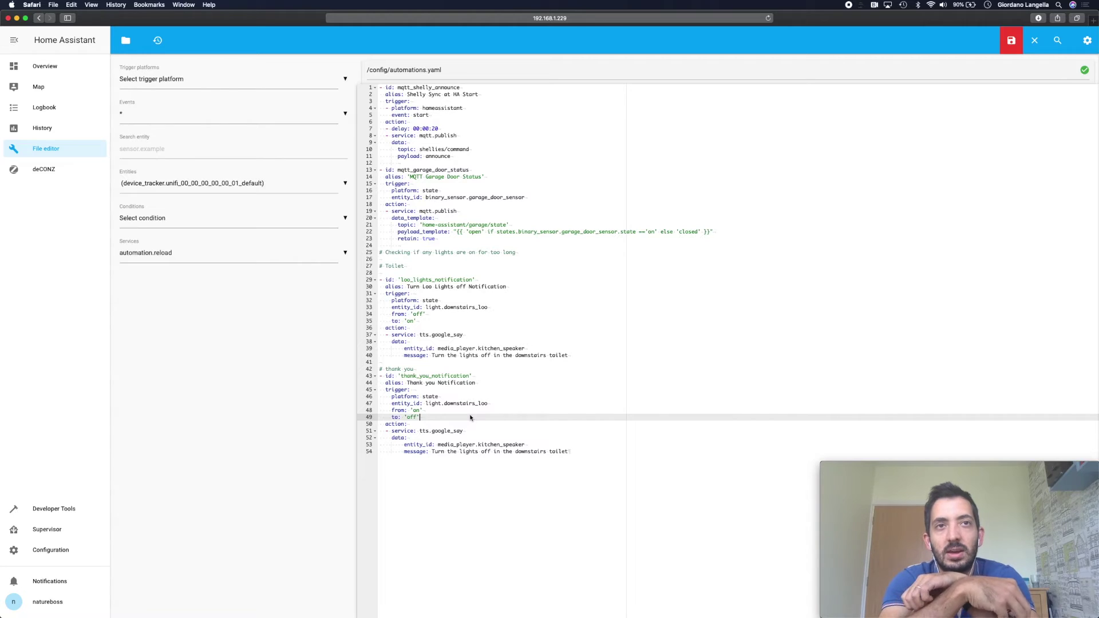
# Step: Replace the spoken message with 'Thank you for turning off the light, have a great day.'
pyautogui.click(471, 432)
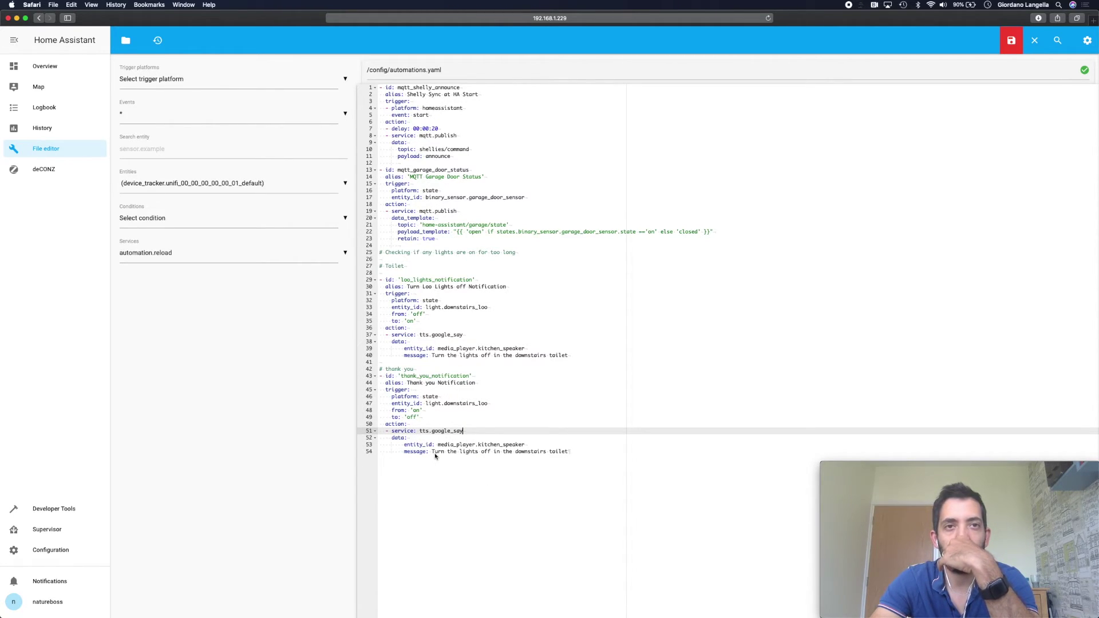
pyautogui.moveTo(433, 453); pyautogui.dragTo(568, 457)
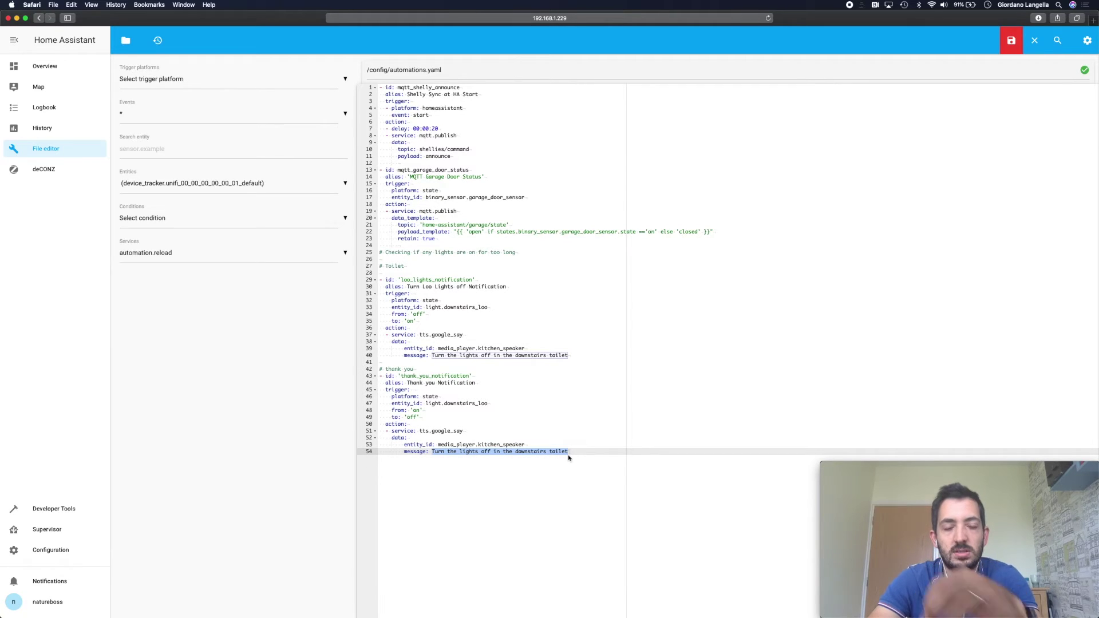
pyautogui.write('Th')
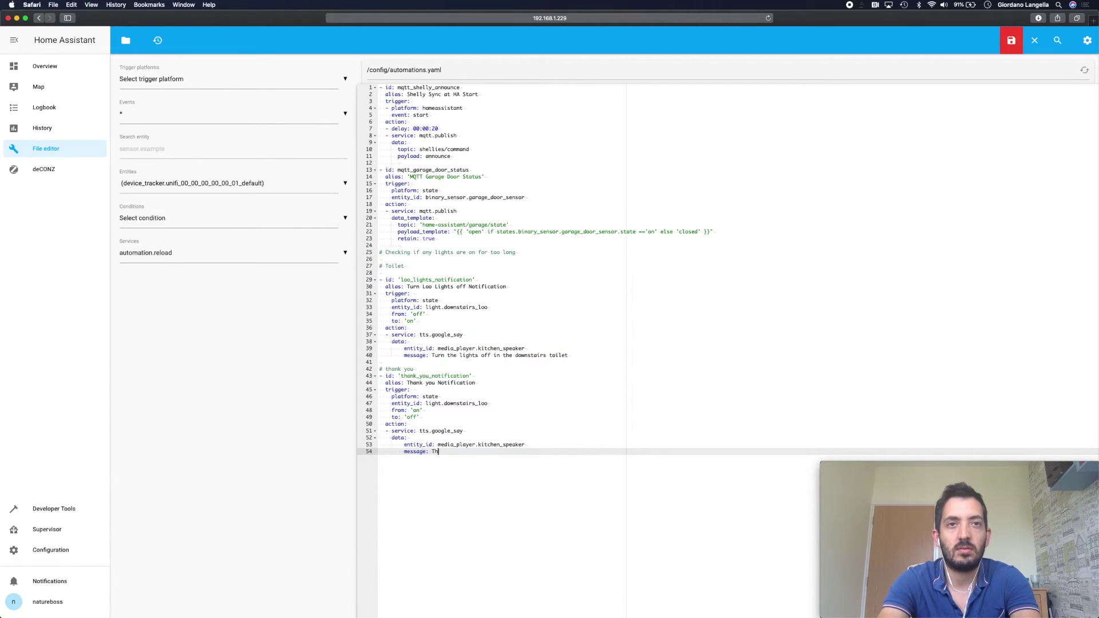
pyautogui.write('ank you for ')
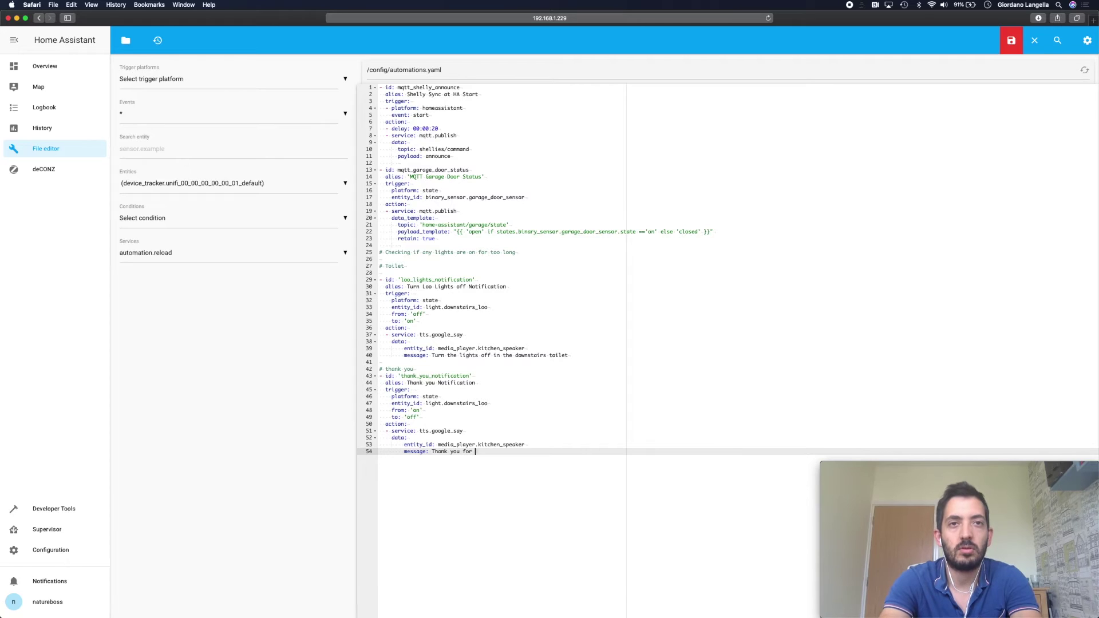
pyautogui.write('turning off the li')
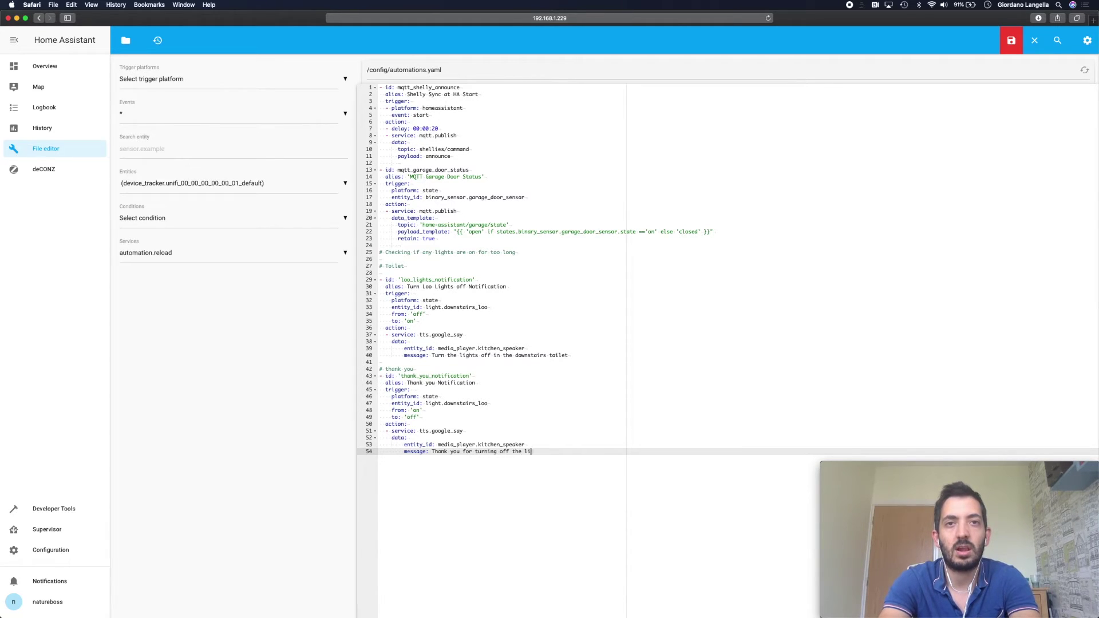
pyautogui.write('ght, ')
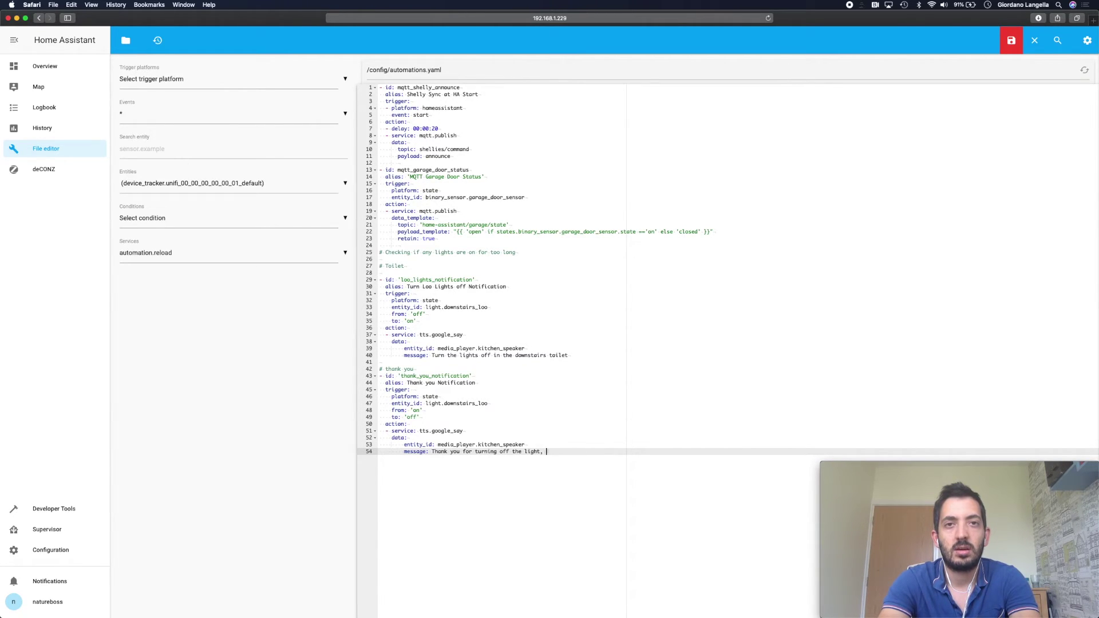
pyautogui.write('have a great day.')
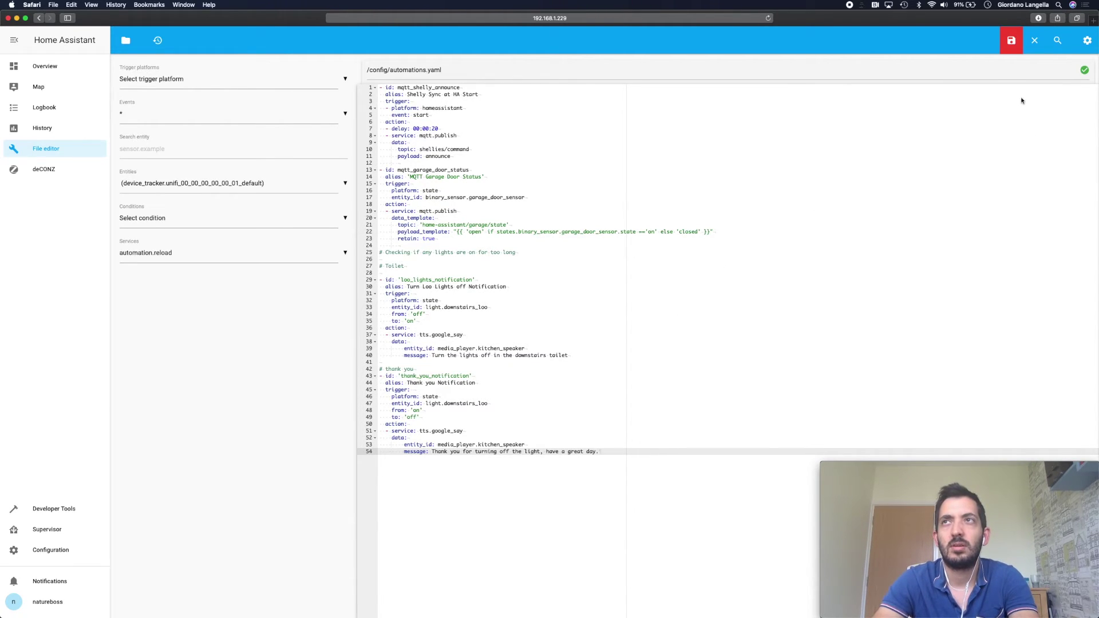
# Step: Save the edited automations.yaml file
pyautogui.click(1011, 39)
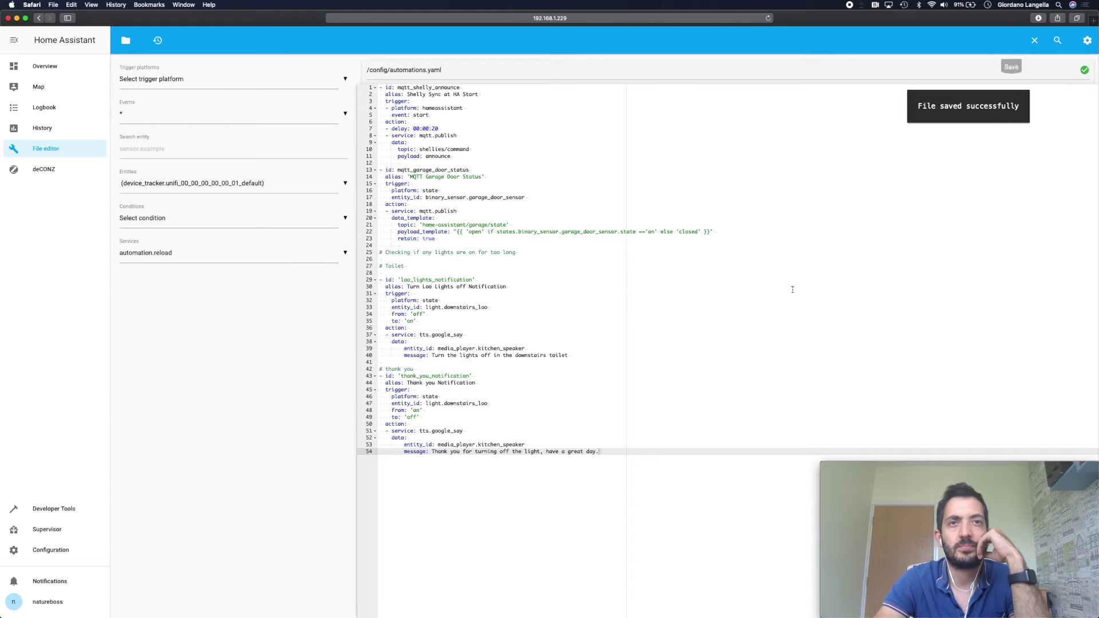
pyautogui.click(694, 386)
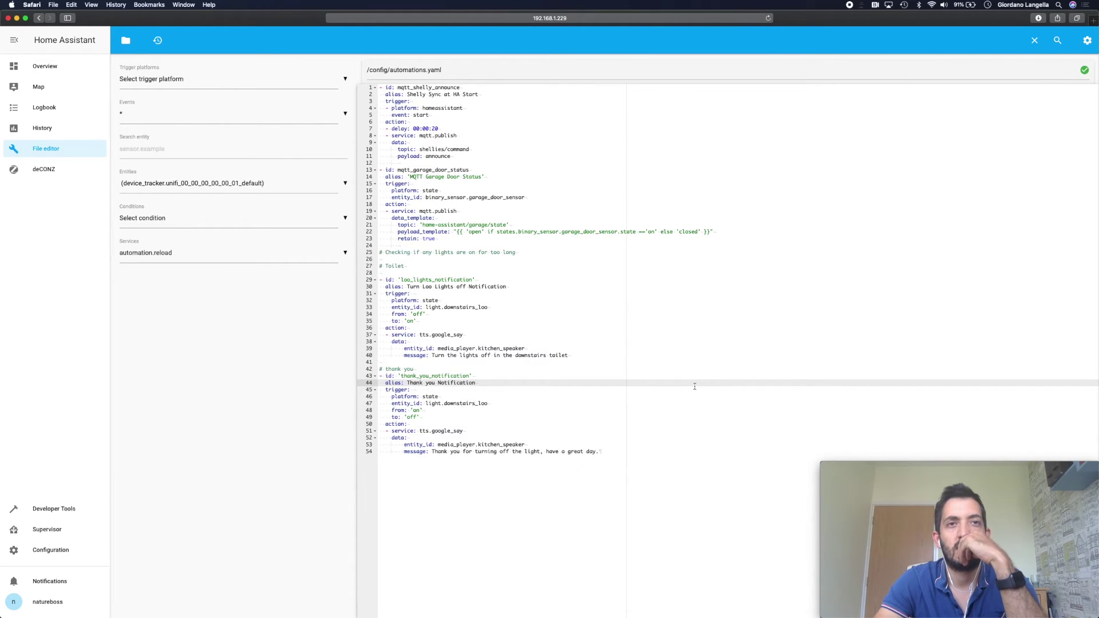
pyautogui.click(675, 409)
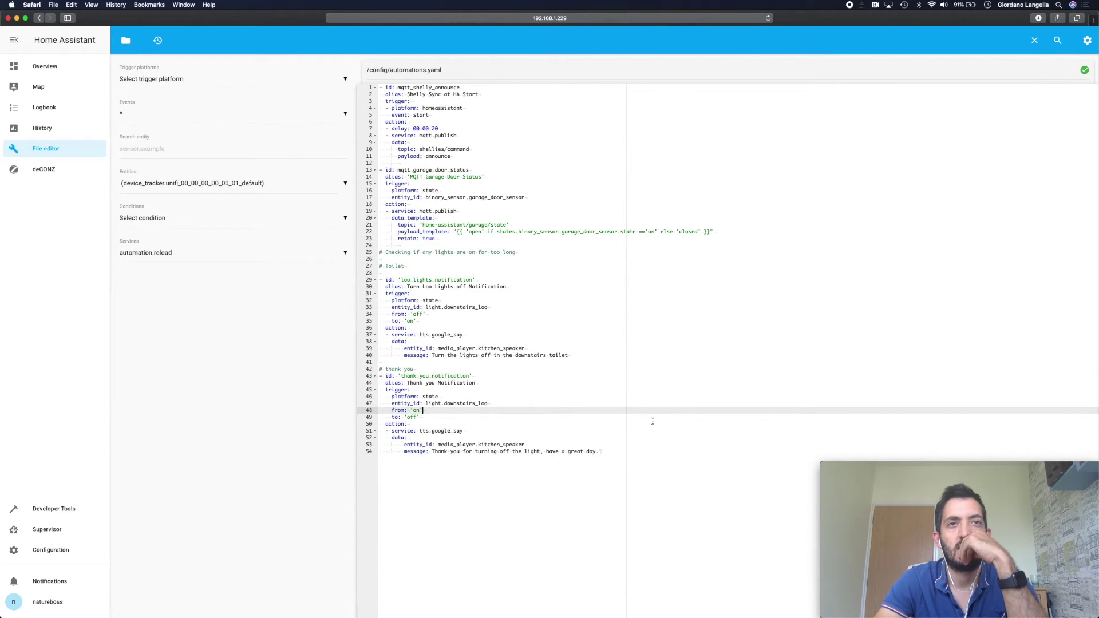
pyautogui.click(643, 438)
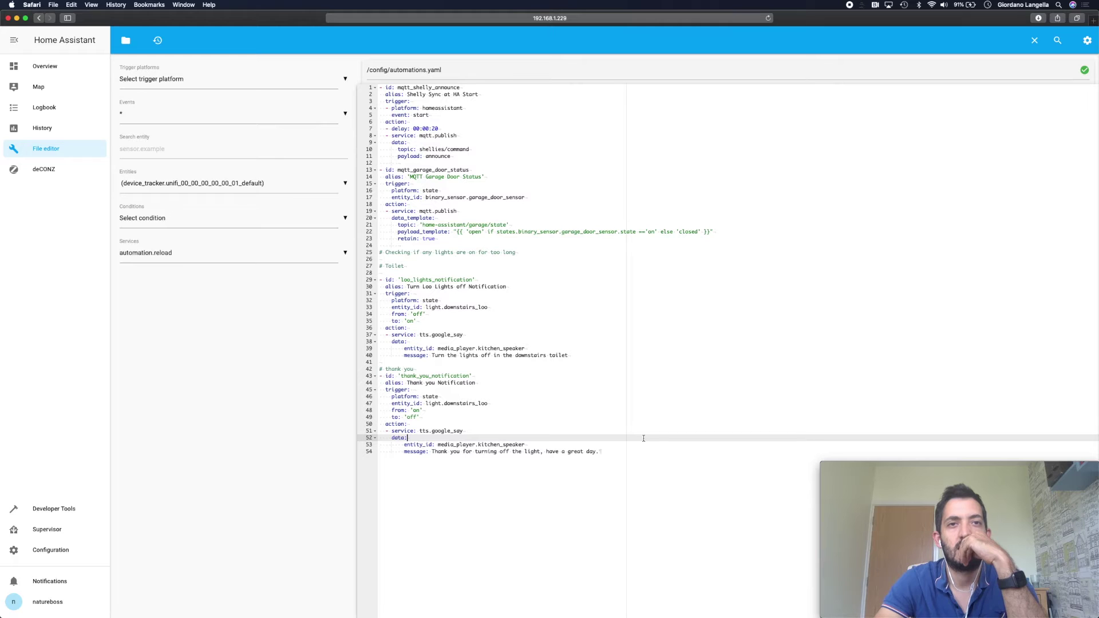
# Step: Reload the automations from the file editor's gear menu and confirm
pyautogui.click(1087, 40)
pyautogui.click(1042, 215)
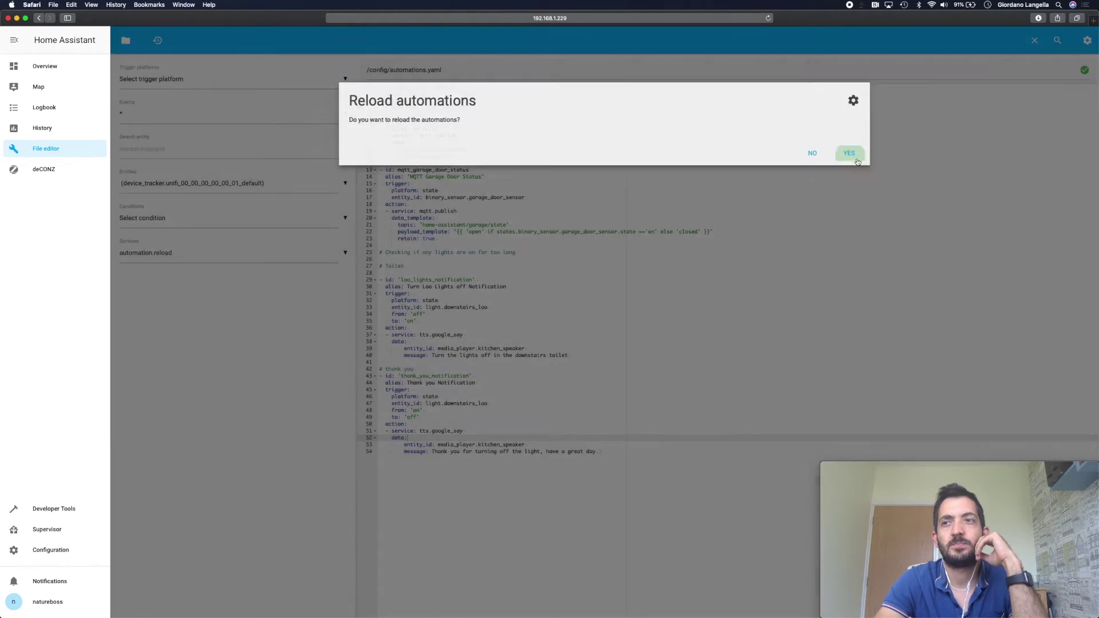
pyautogui.click(850, 153)
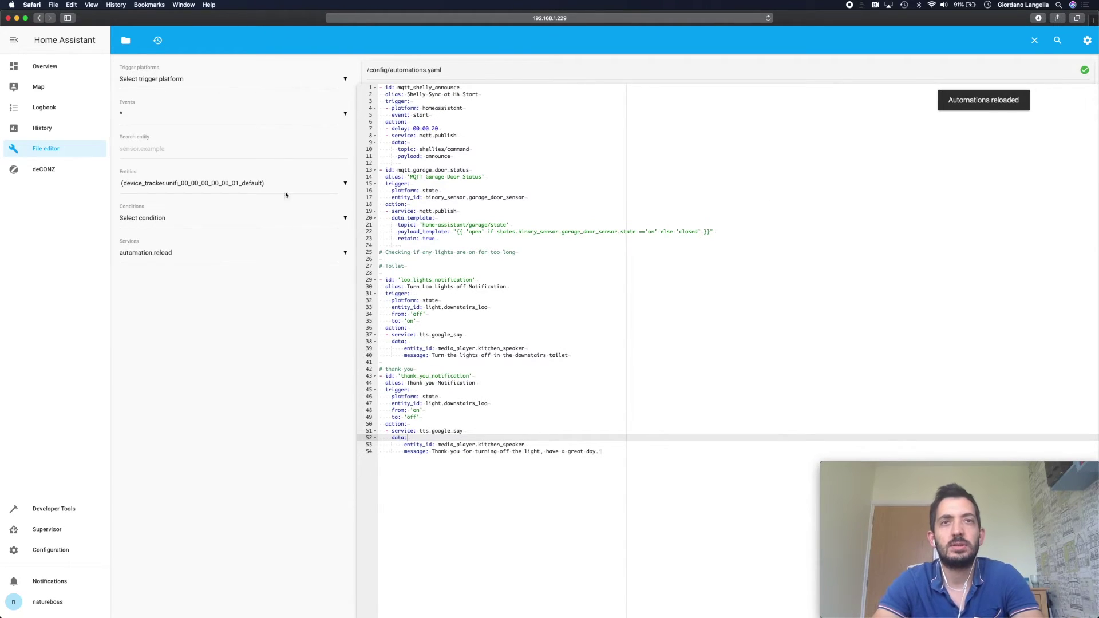
# Step: Turn the Downstairs Loo light on and off on the Overview dashboard, then return to the File editor
pyautogui.click(46, 66)
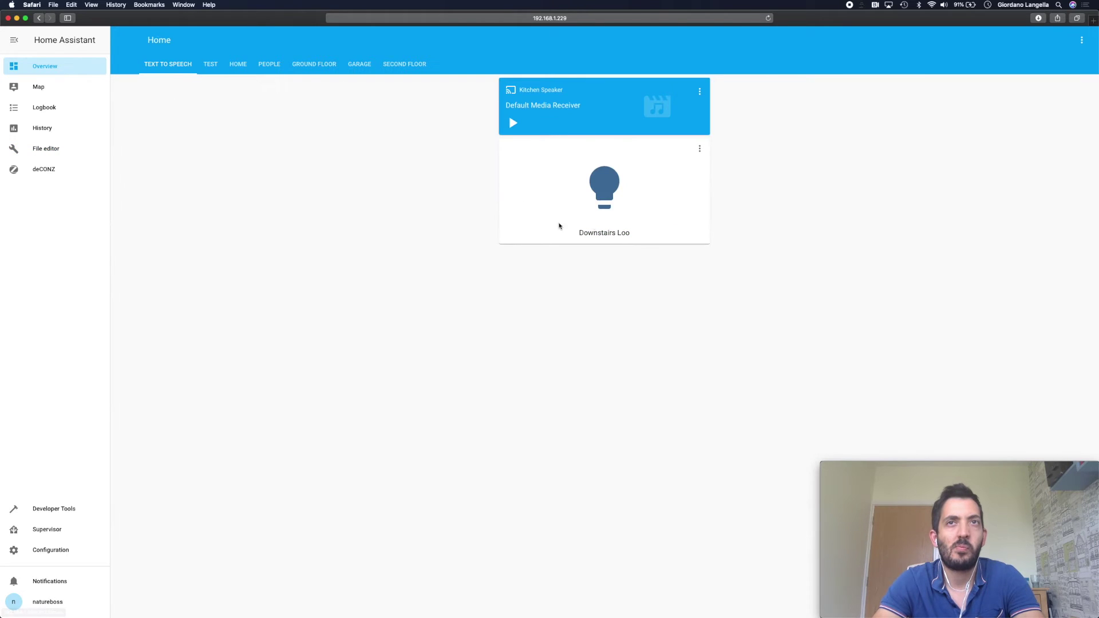
pyautogui.click(612, 190)
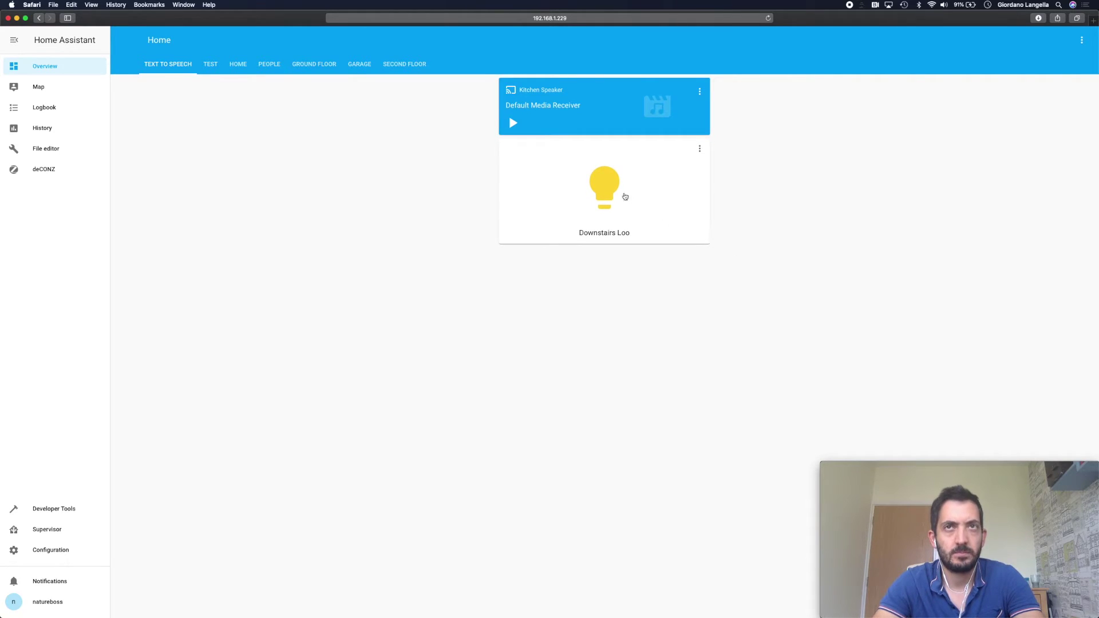
pyautogui.click(622, 194)
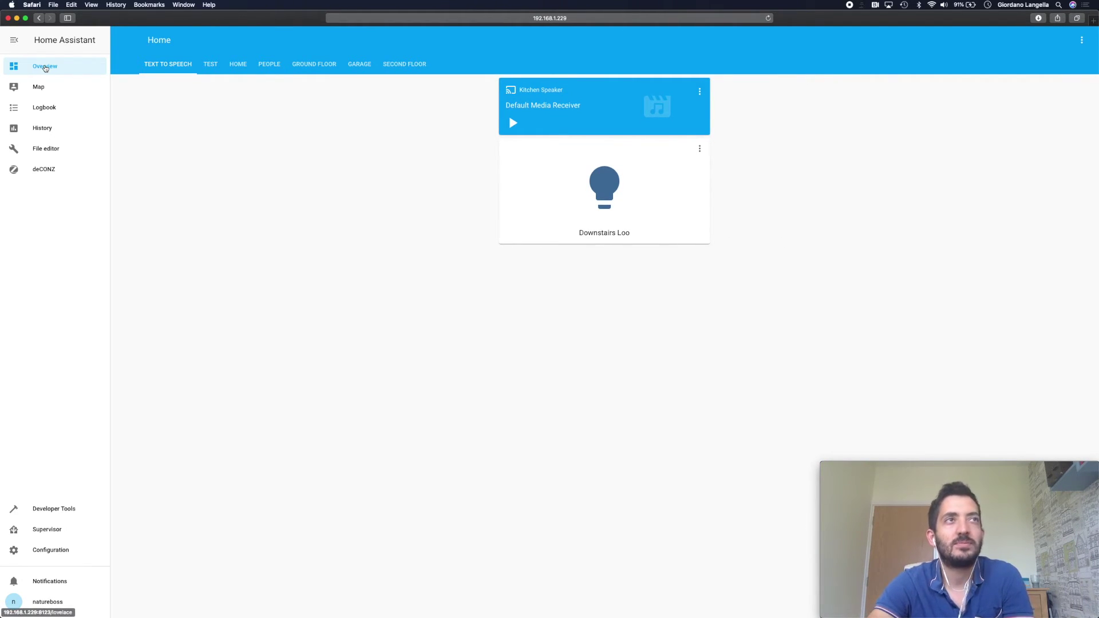
pyautogui.click(49, 150)
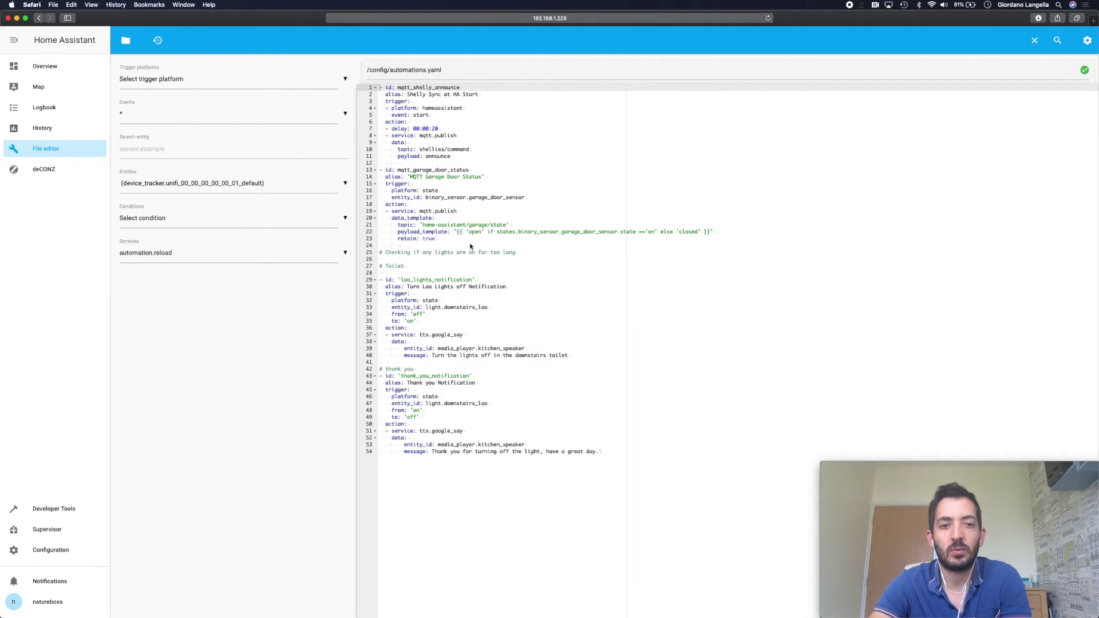
# Step: Add for: '00:00:05' # 5 seconds below the loo trigger's to: 'on' line
pyautogui.click(453, 320)
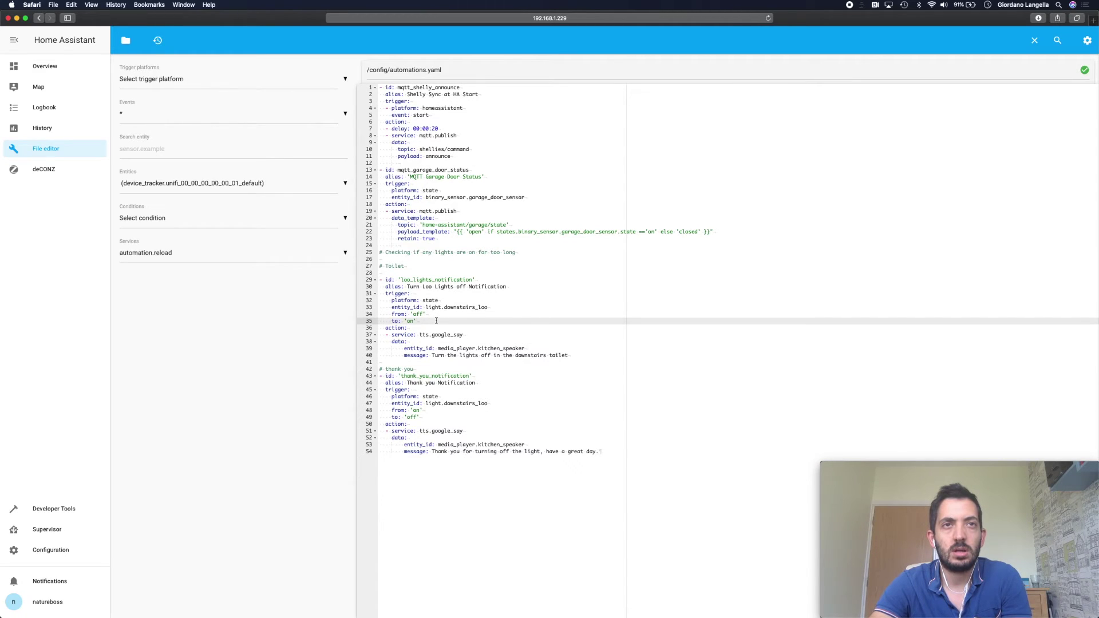
pyautogui.press('Return')
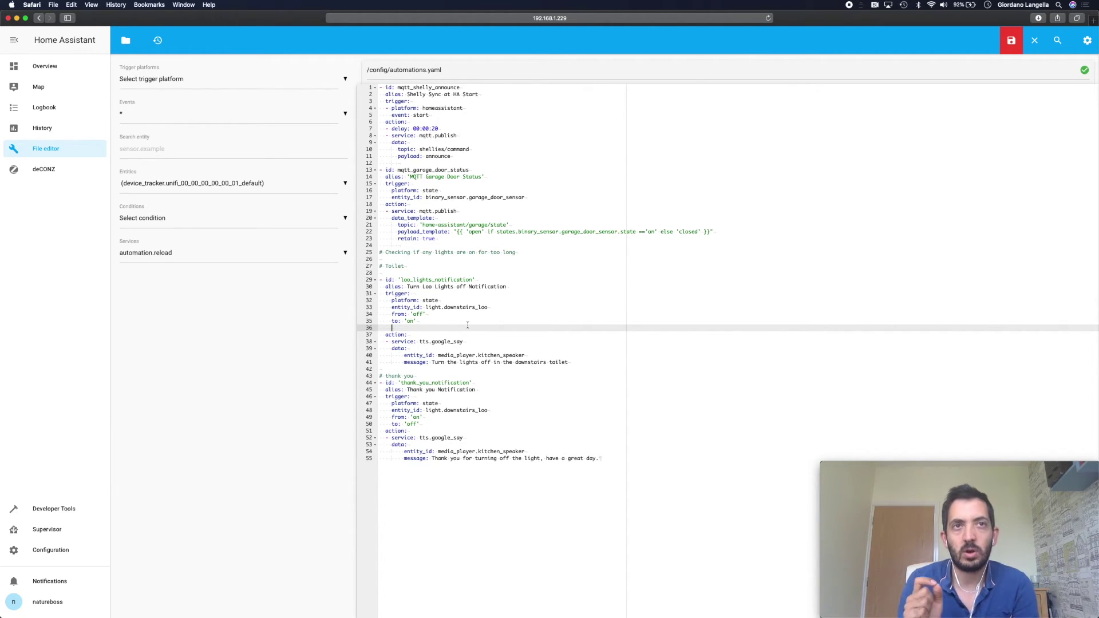
pyautogui.write('for:')
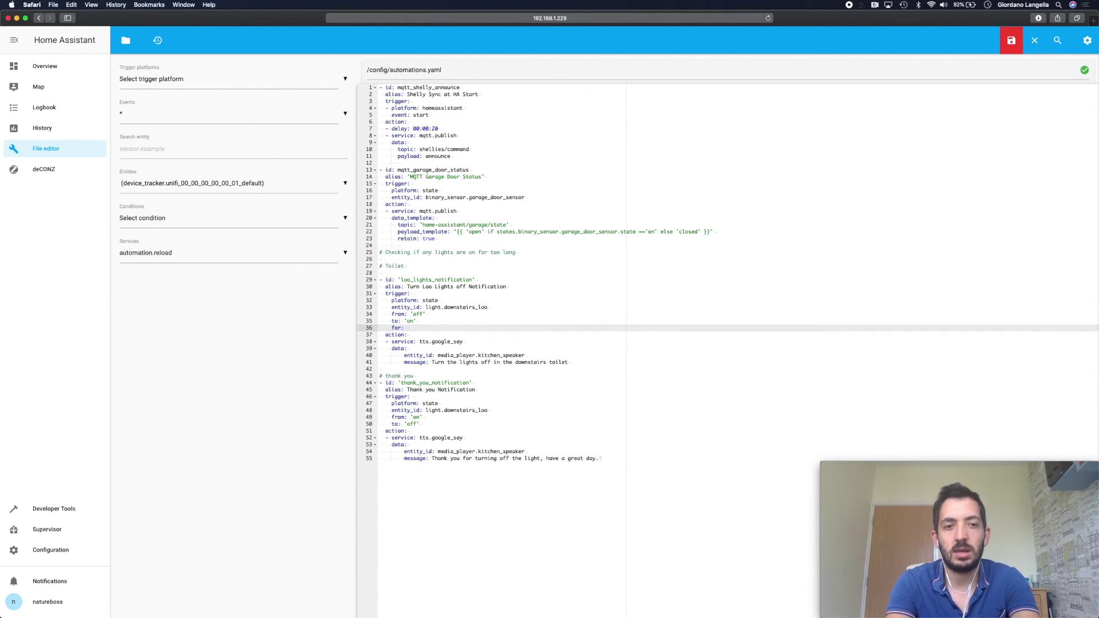
pyautogui.write("''")
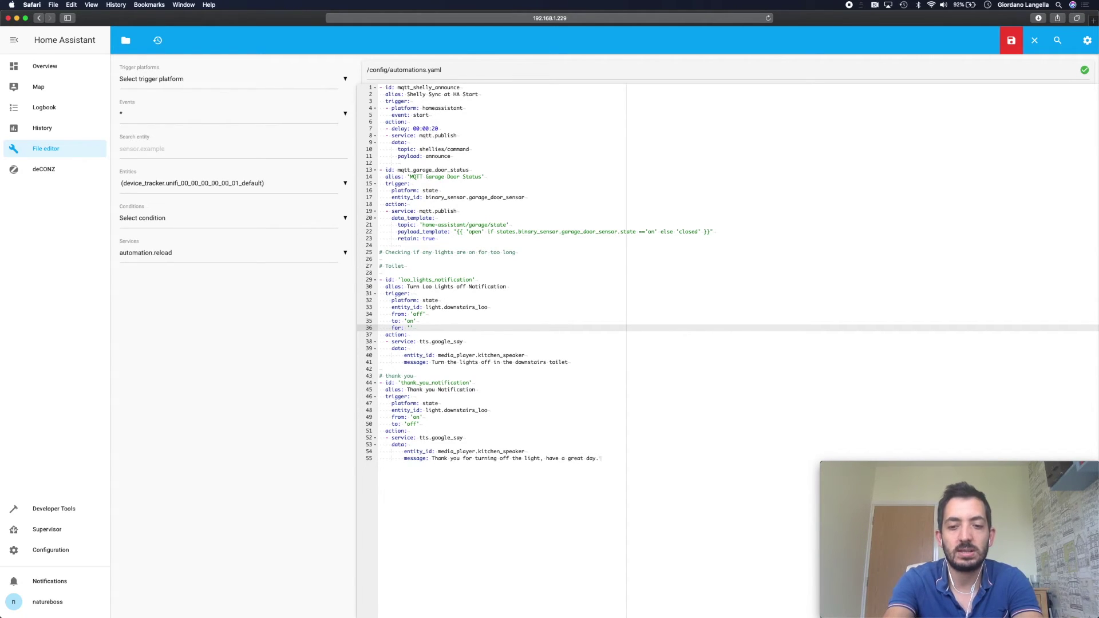
pyautogui.write('000:')
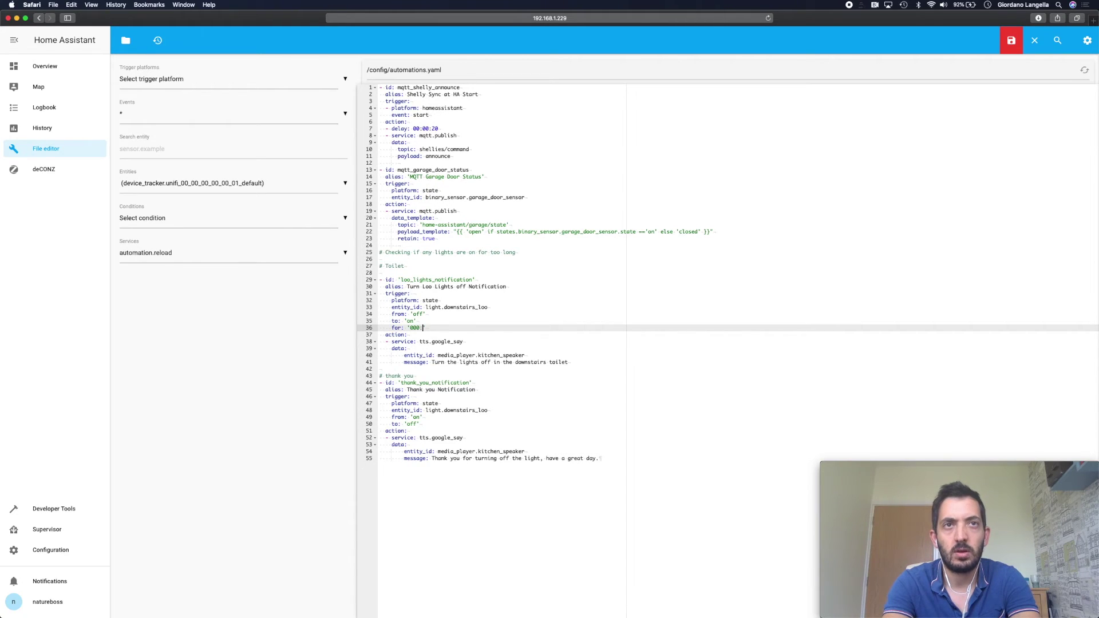
pyautogui.press('BackSpace')
pyautogui.write(':')
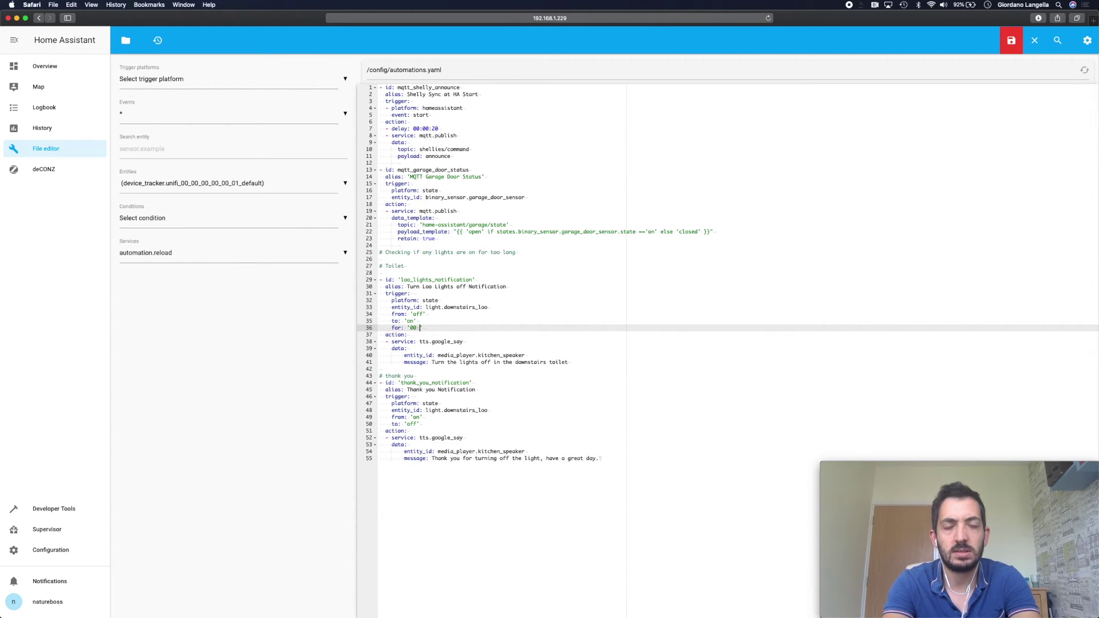
pyautogui.write('00')
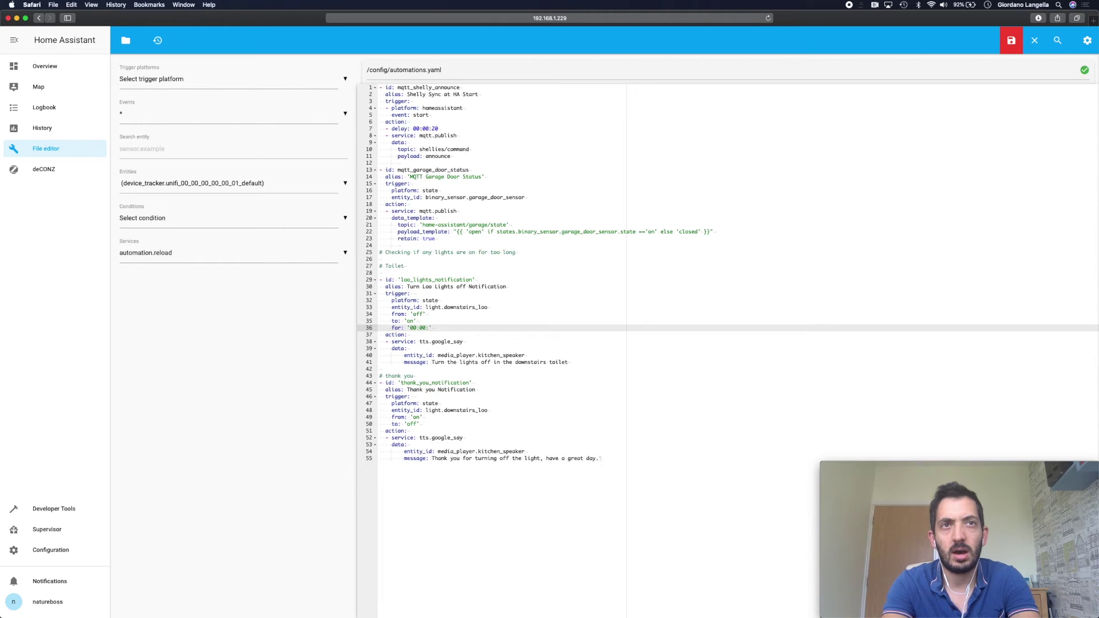
pyautogui.write(':0')
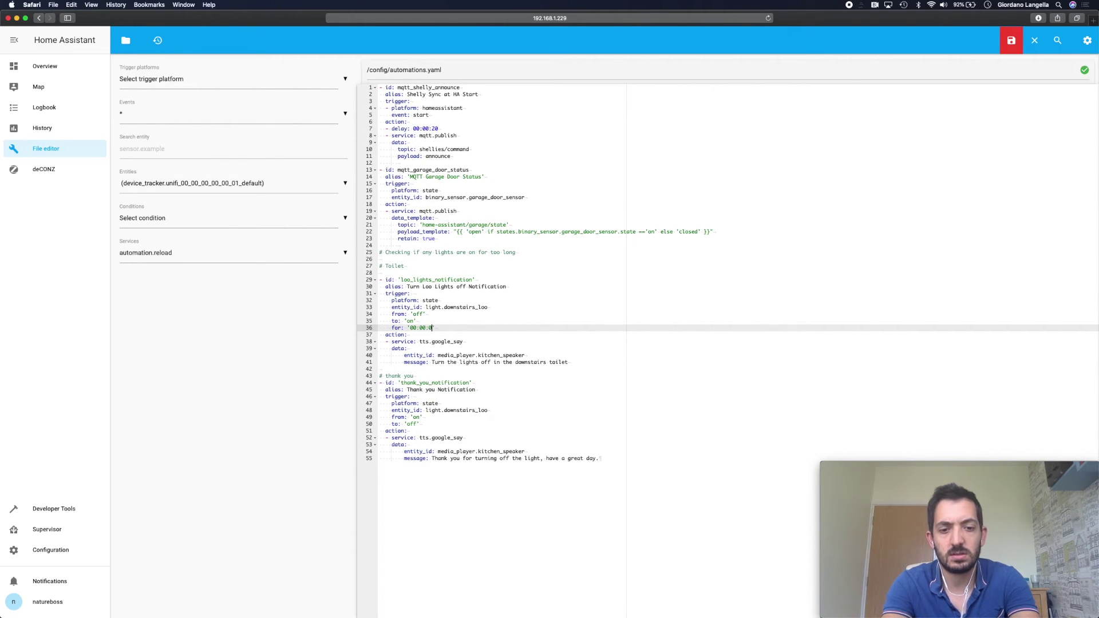
pyautogui.write("5'")
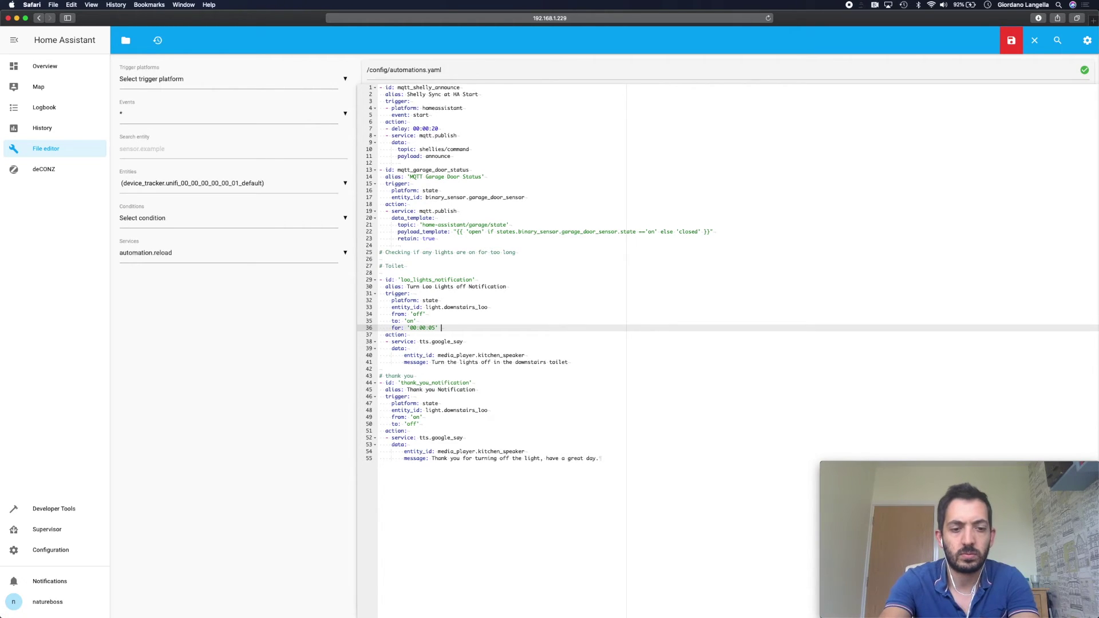
pyautogui.write(' # 5 s')
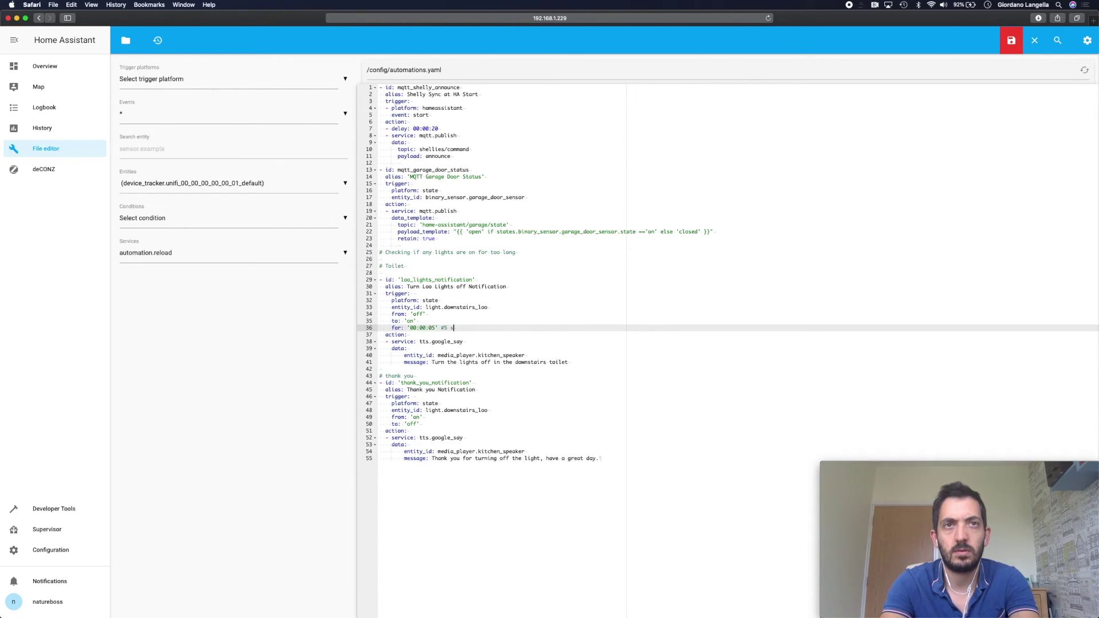
pyautogui.write('econds')
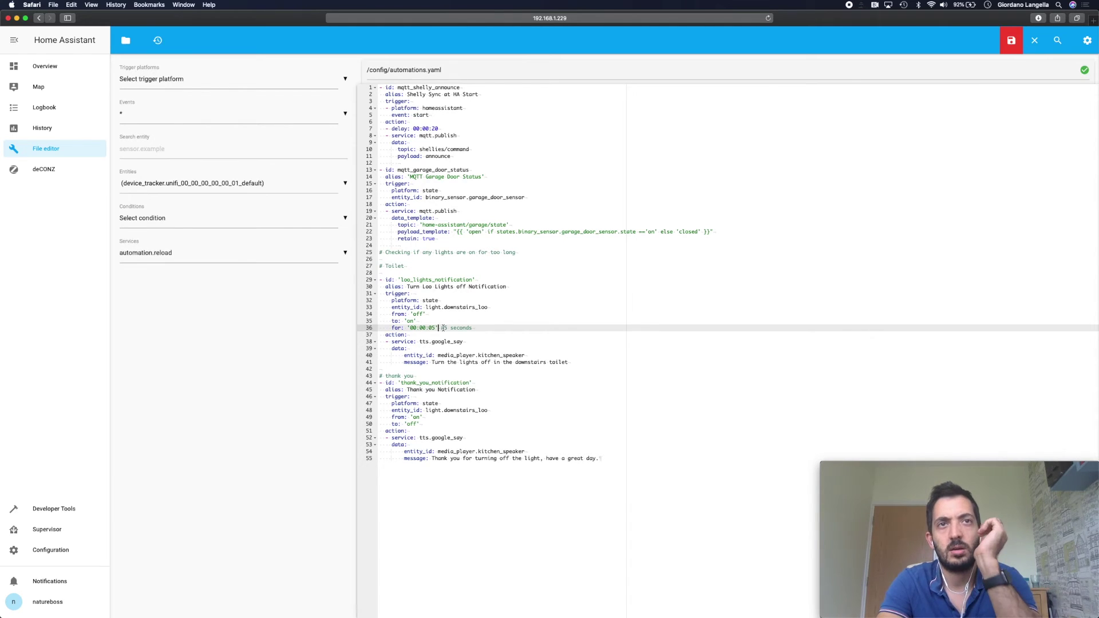
pyautogui.click(443, 327)
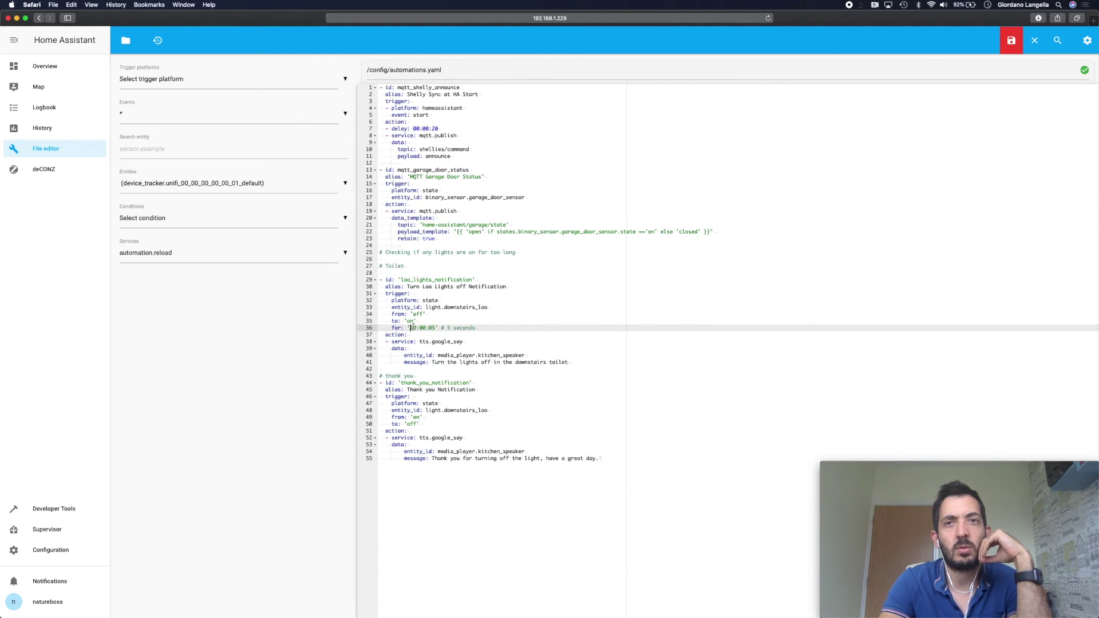
# Step: Save automations.yaml, reload the automations, and go to the Overview dashboard
pyautogui.click(1011, 41)
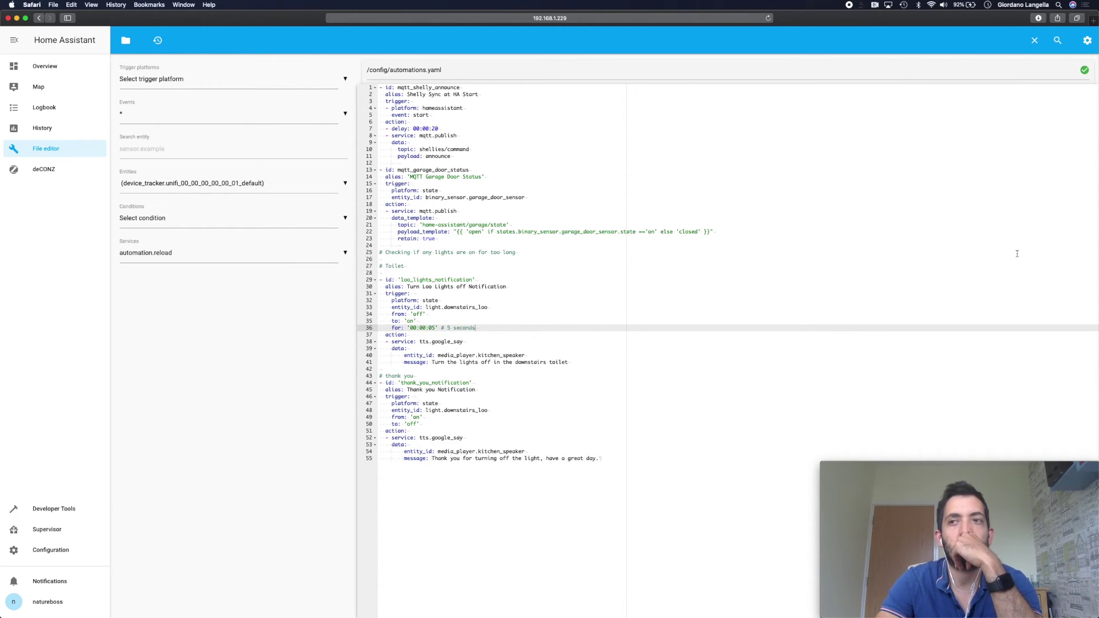
pyautogui.click(1087, 41)
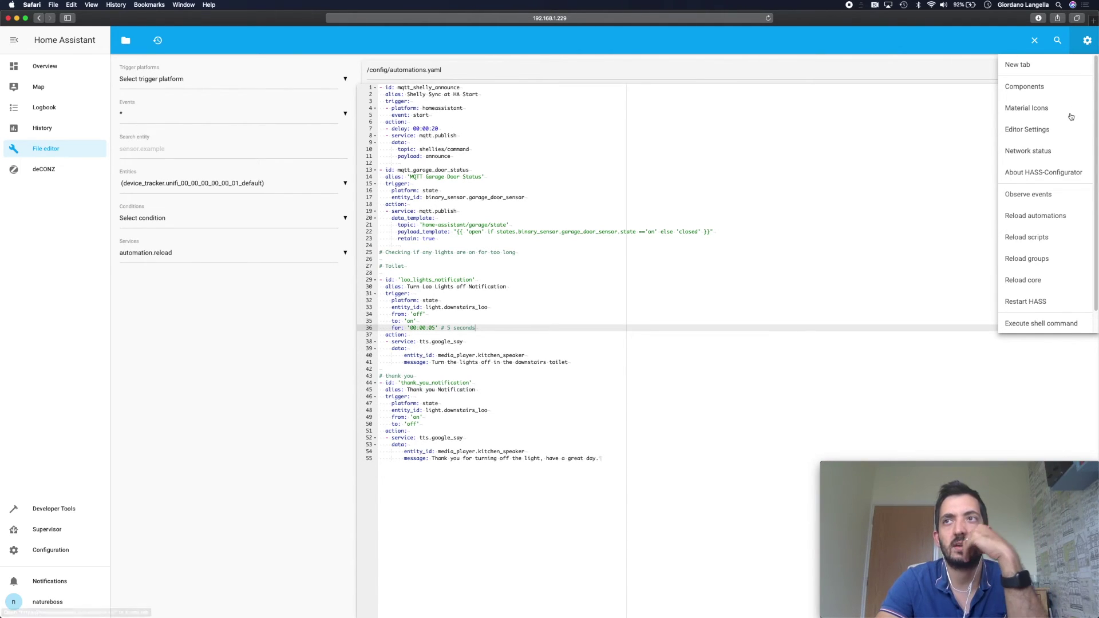
pyautogui.click(1053, 216)
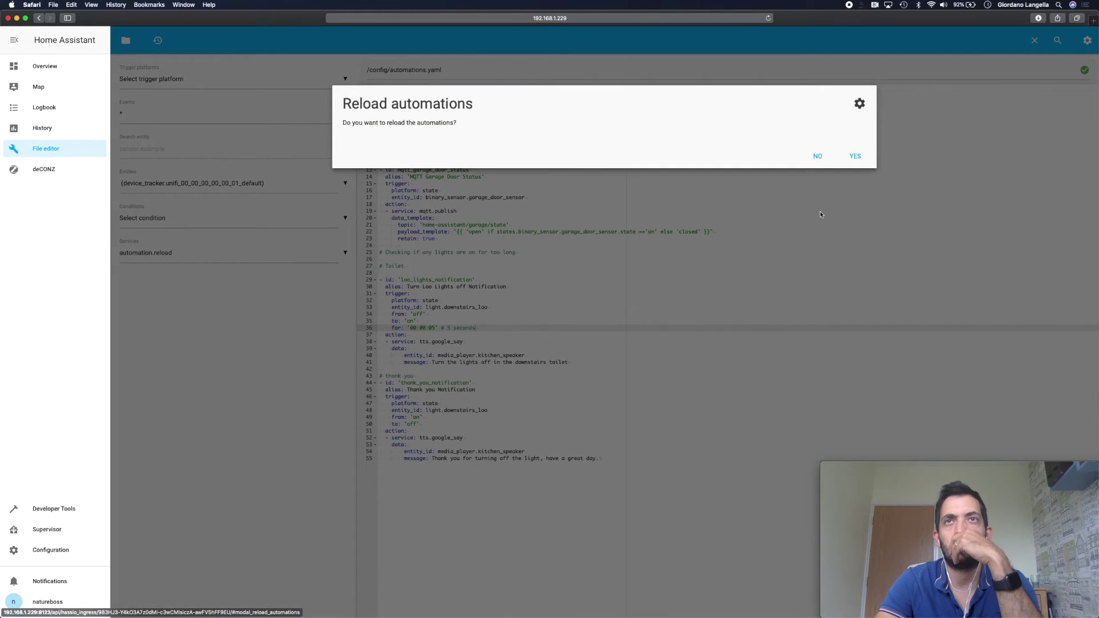
pyautogui.click(855, 156)
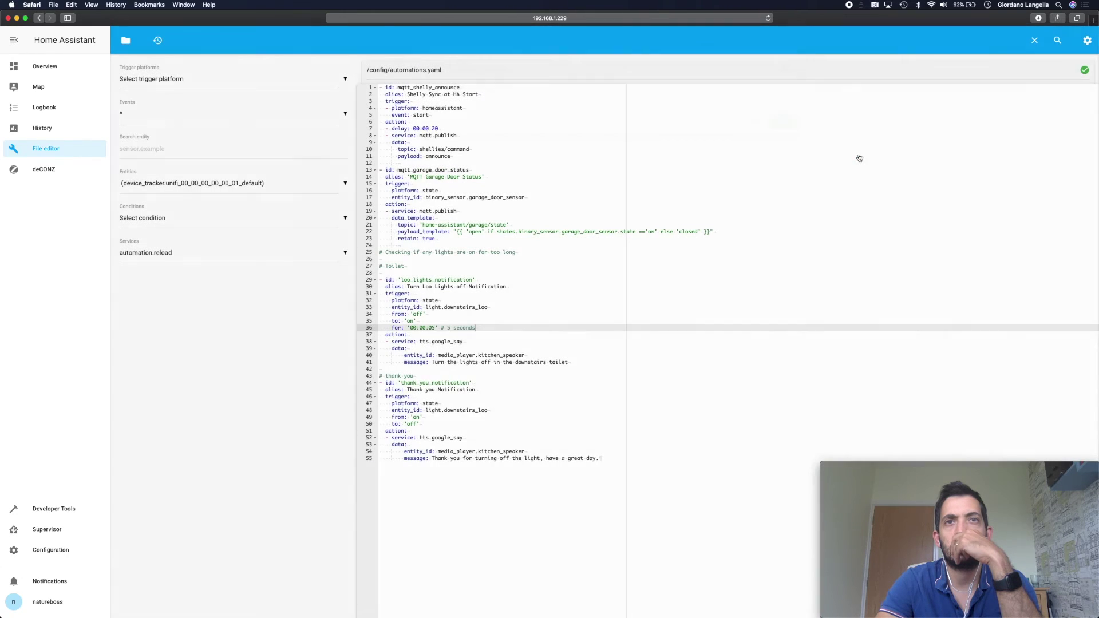
pyautogui.click(525, 423)
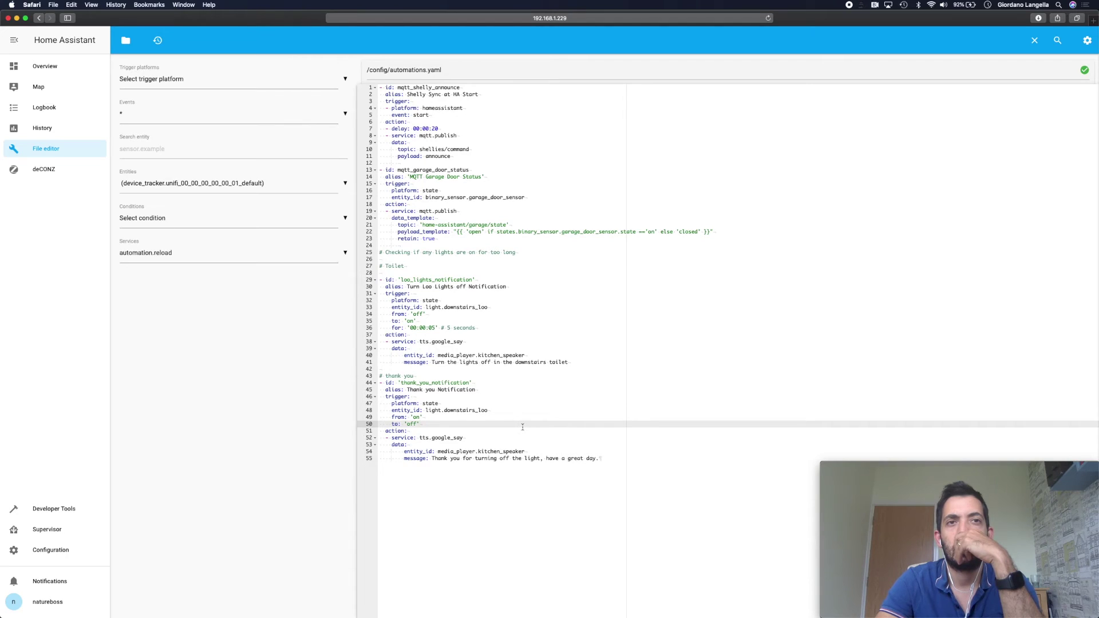
pyautogui.click(60, 66)
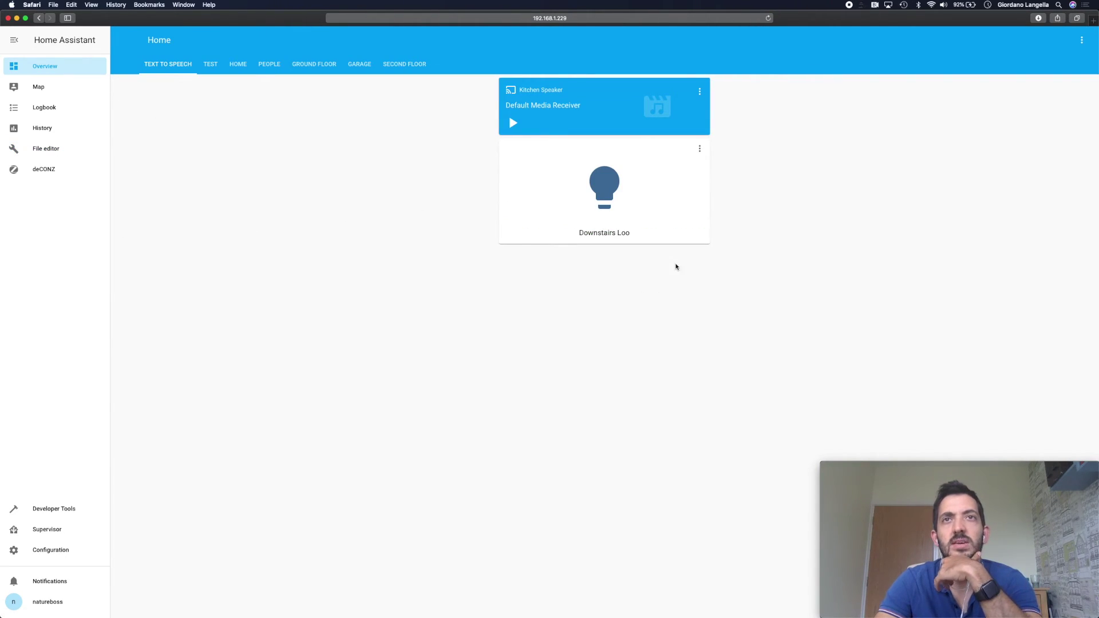
# Step: Toggle the Downstairs Loo light on and off twice to trigger the Kitchen Speaker announcement
pyautogui.click(611, 191)
pyautogui.click(623, 204)
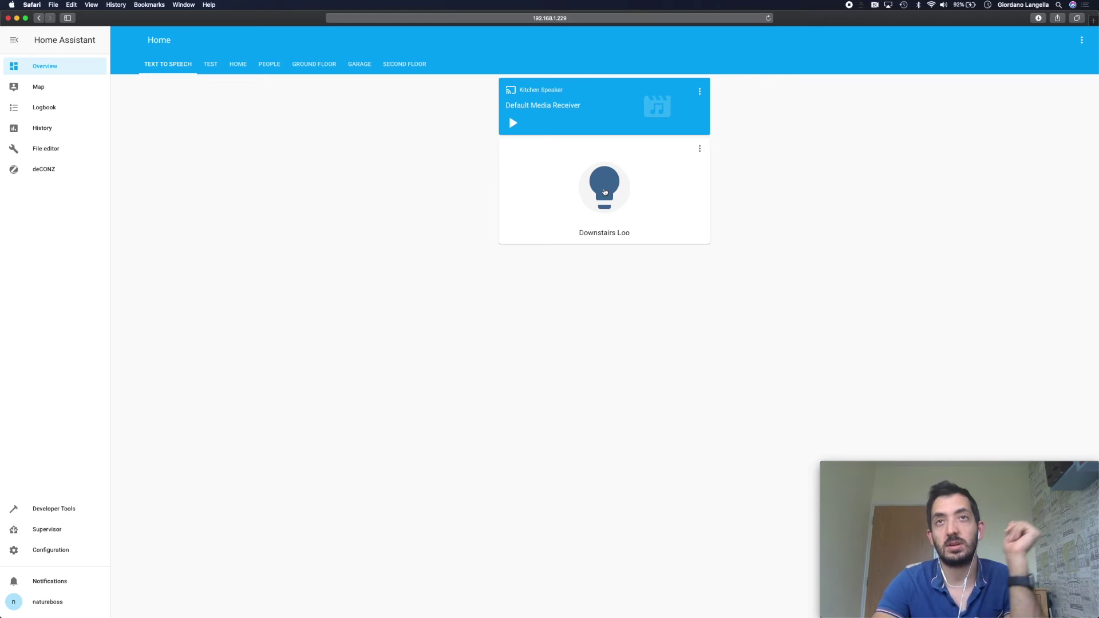
pyautogui.click(604, 192)
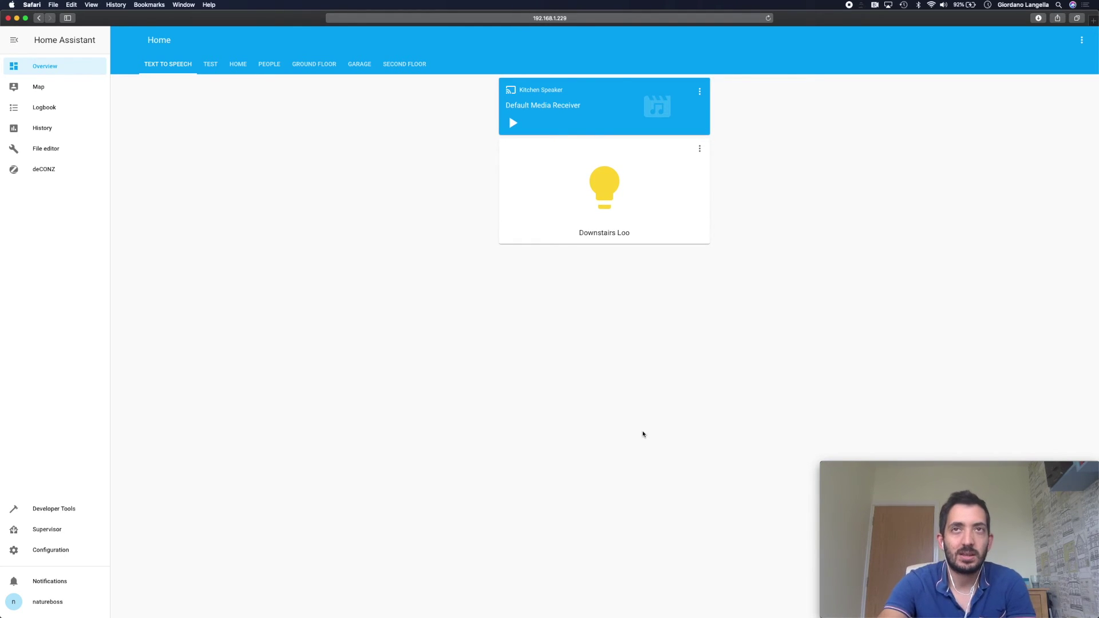
pyautogui.click(607, 193)
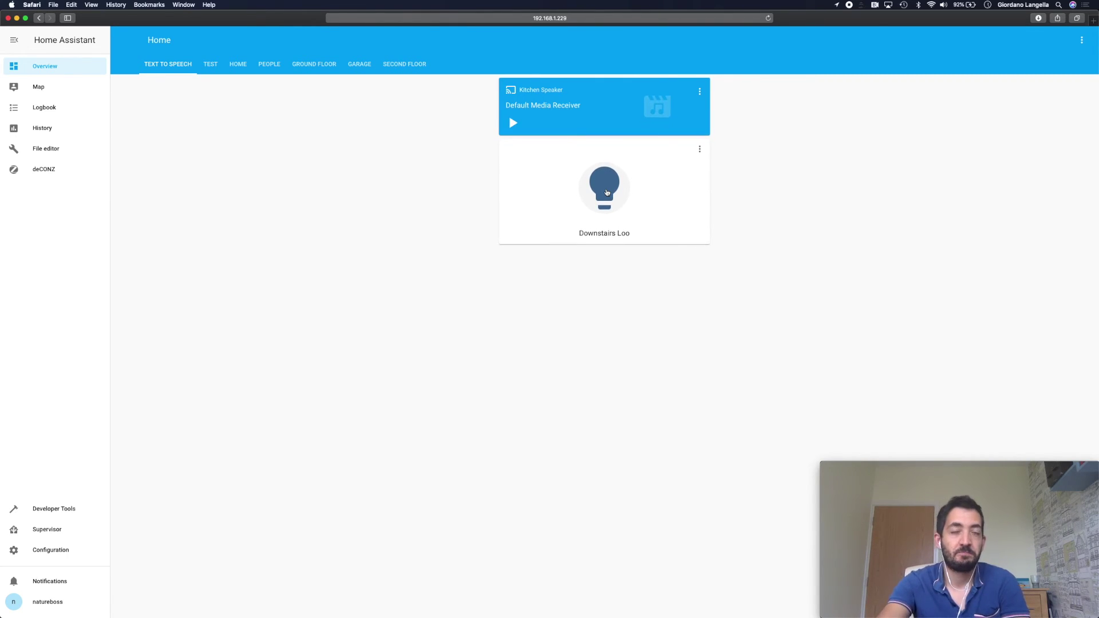
# Step: Add for: '00:00:05' # 5 seconds under the thank-you trigger's to: 'off' line, copied from line 36
pyautogui.click(53, 149)
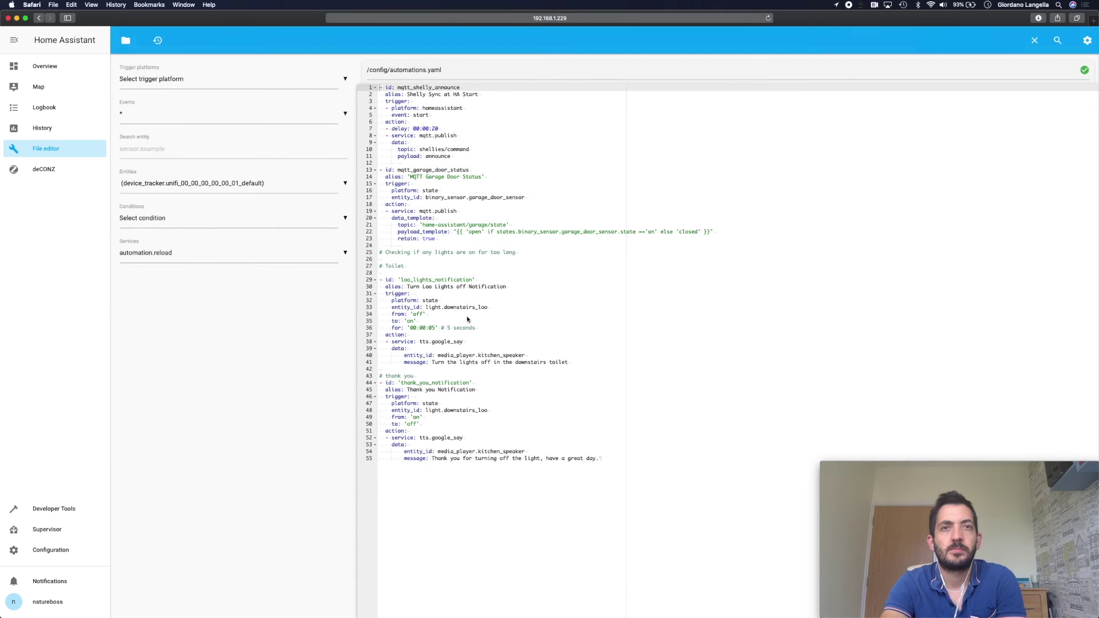
pyautogui.click(509, 445)
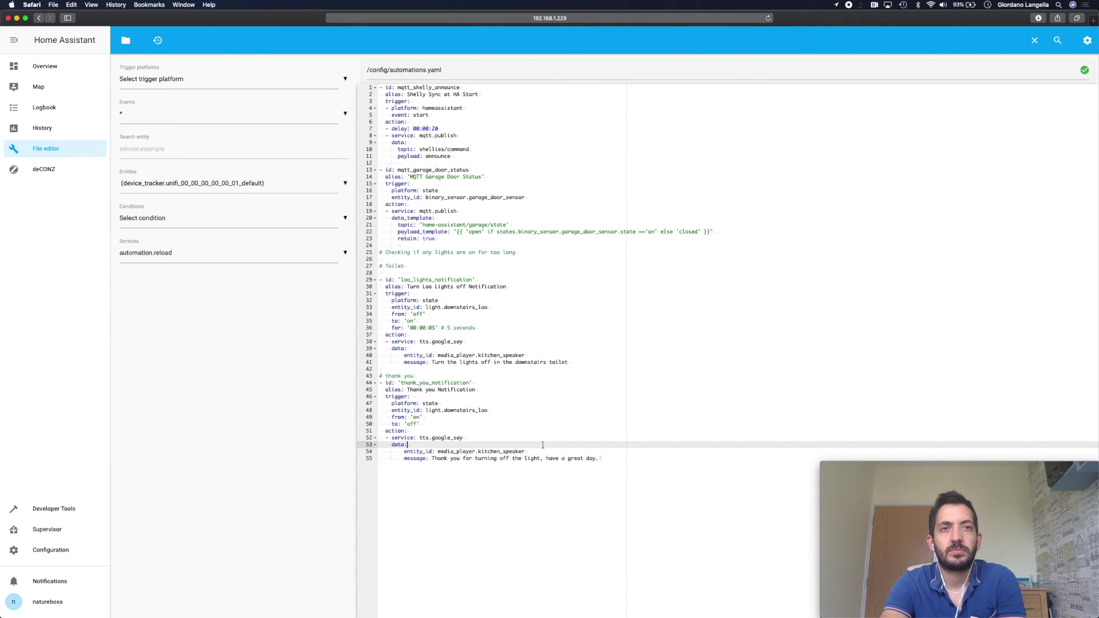
pyautogui.click(512, 410)
pyautogui.click(514, 420)
pyautogui.click(499, 424)
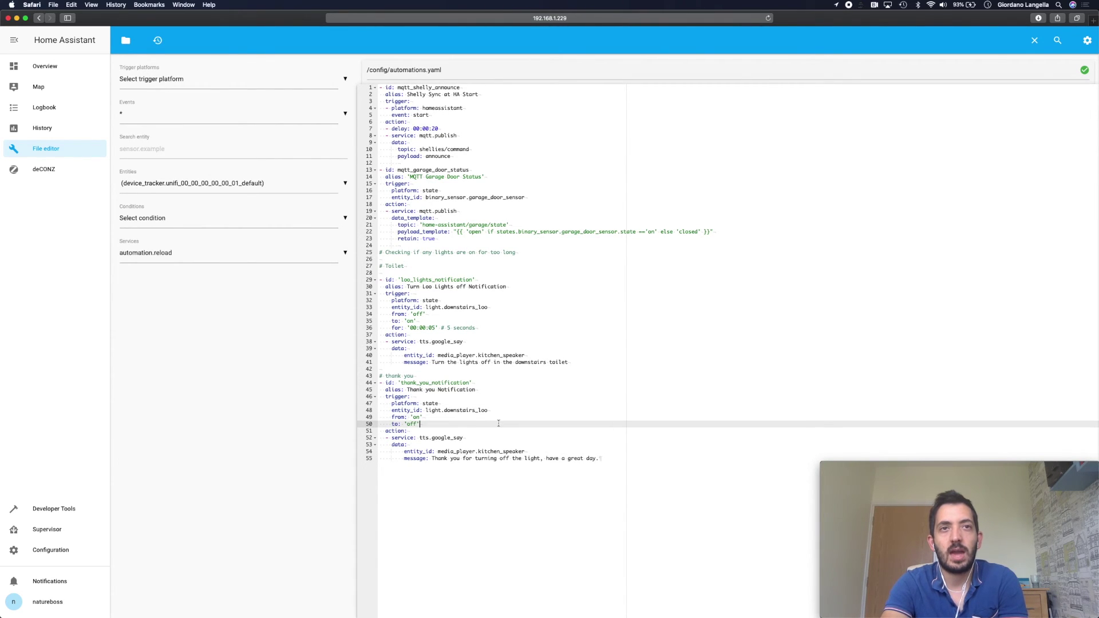
pyautogui.press('Return')
pyautogui.write('of')
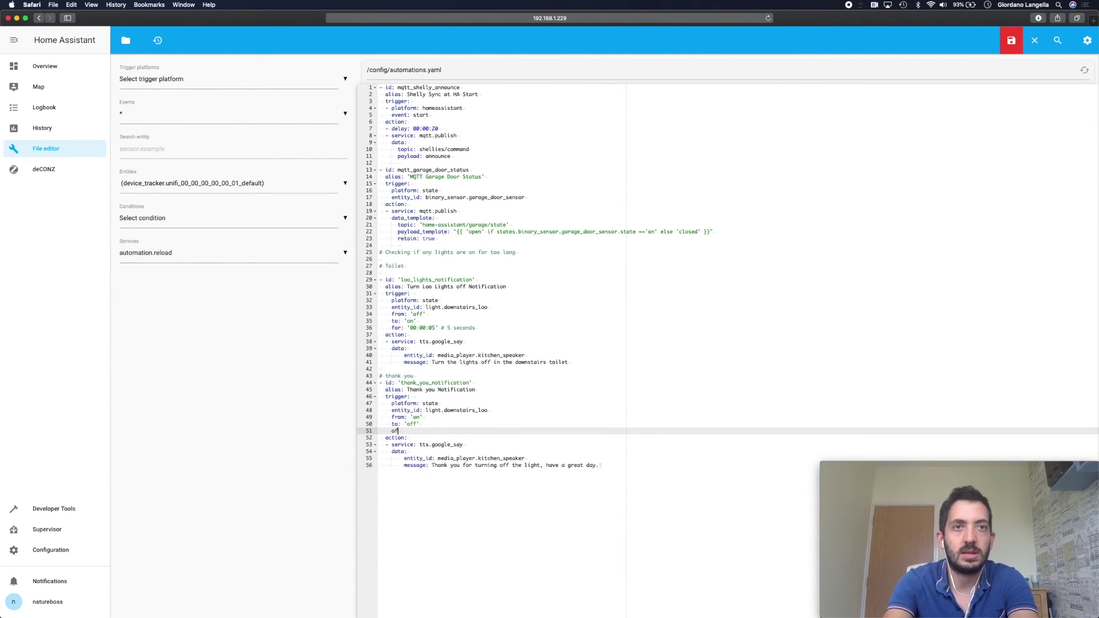
pyautogui.write('for:')
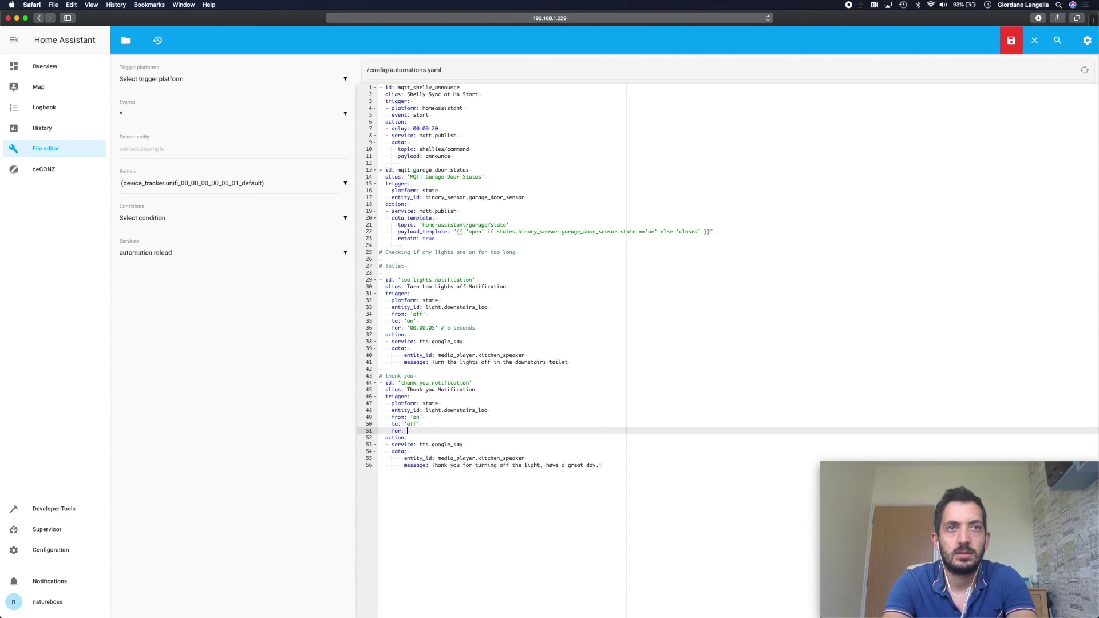
pyautogui.write(" '")
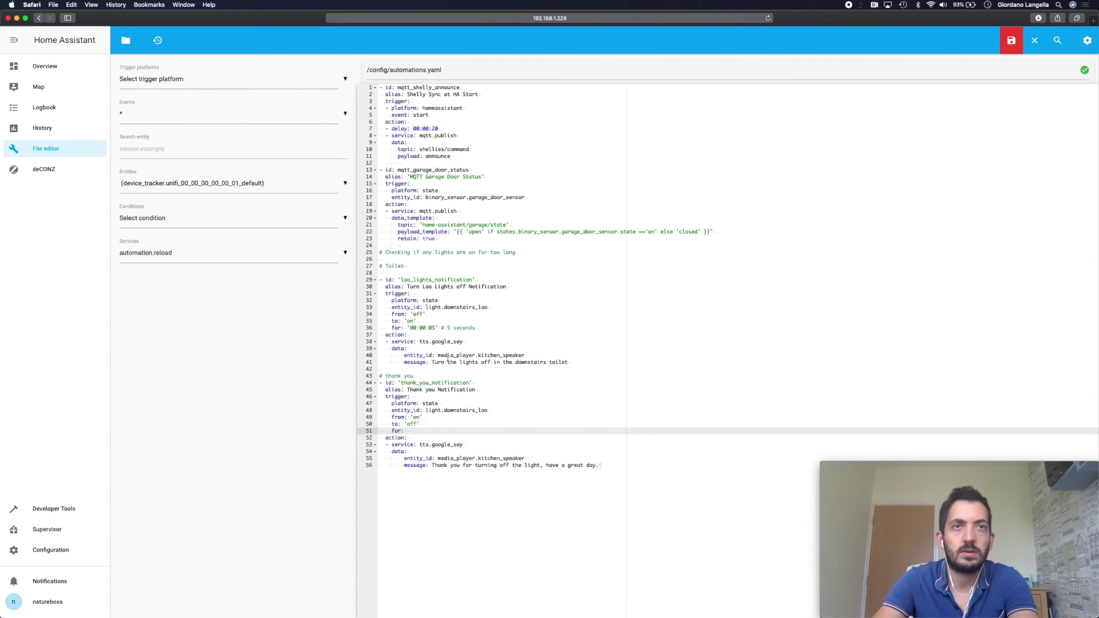
pyautogui.moveTo(407, 328); pyautogui.dragTo(489, 325)
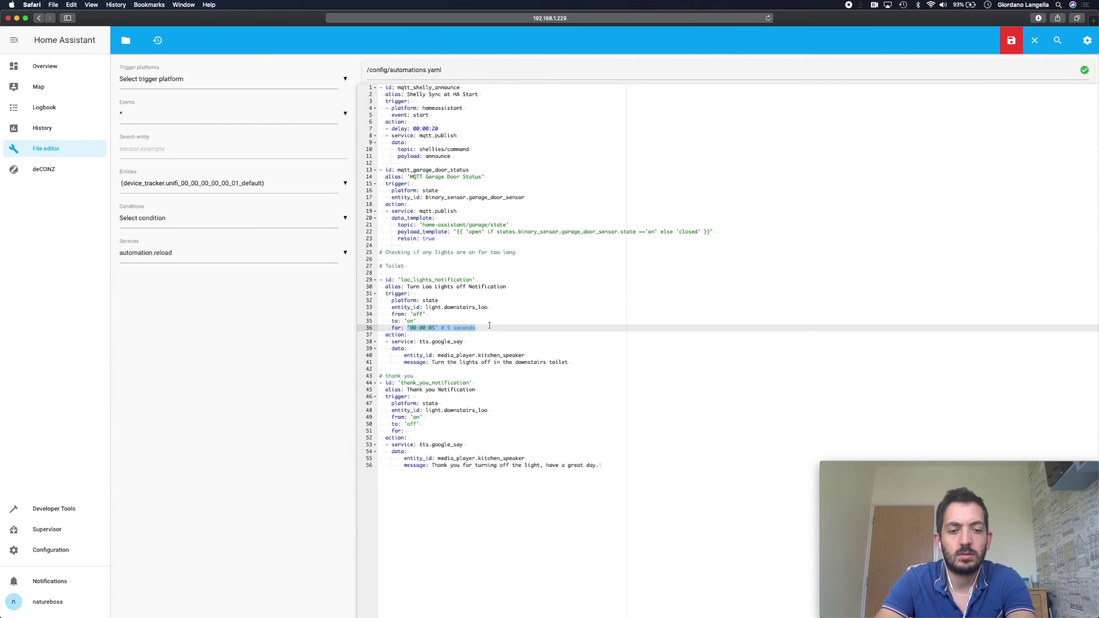
pyautogui.press('super+c')
pyautogui.click(434, 430)
pyautogui.press('super+v')
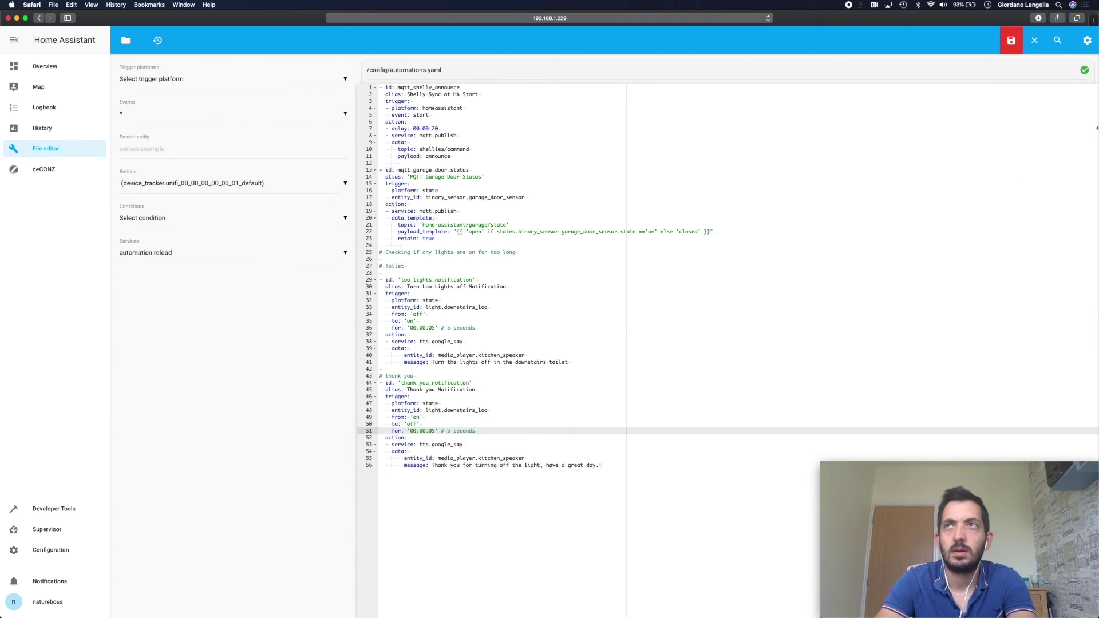
# Step: Save the file, reload the automations, and return to the Overview dashboard
pyautogui.click(1012, 42)
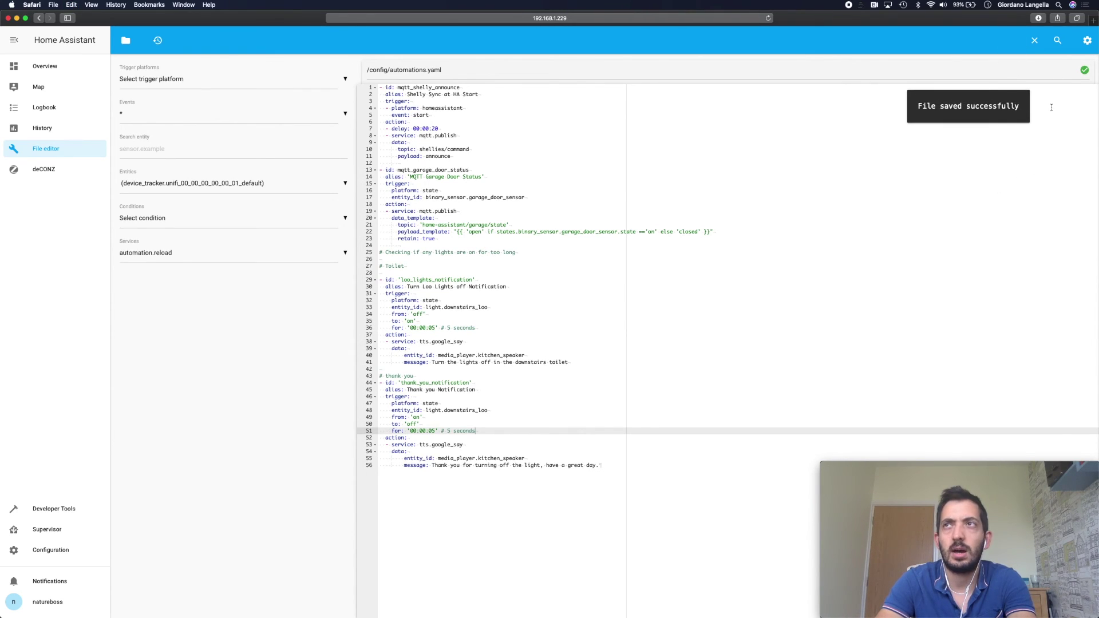
pyautogui.click(1086, 40)
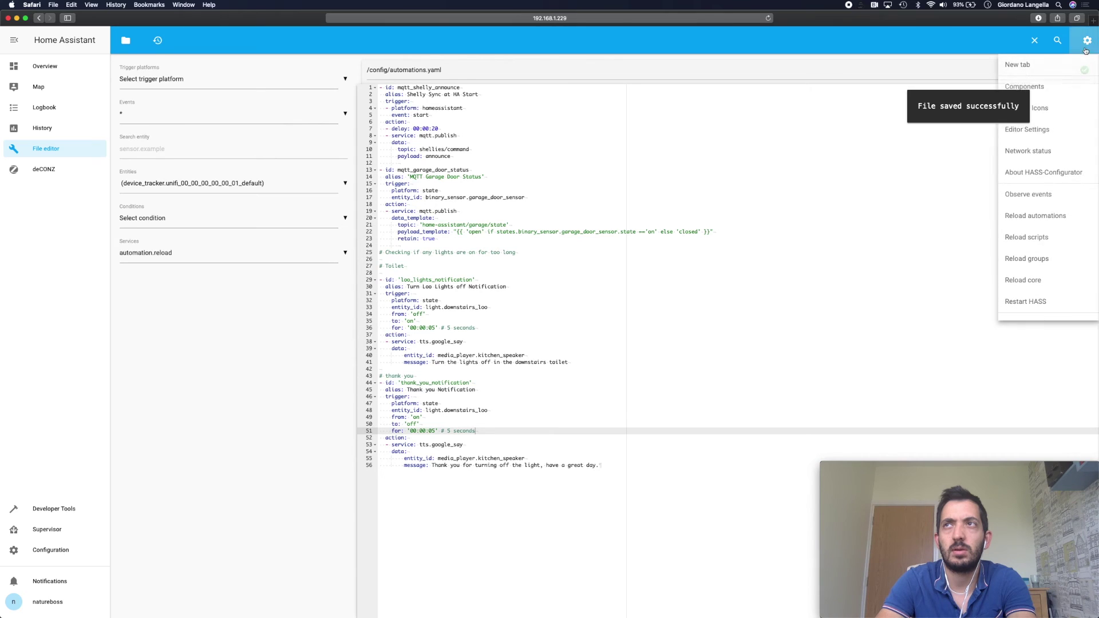
pyautogui.click(1044, 216)
pyautogui.click(852, 155)
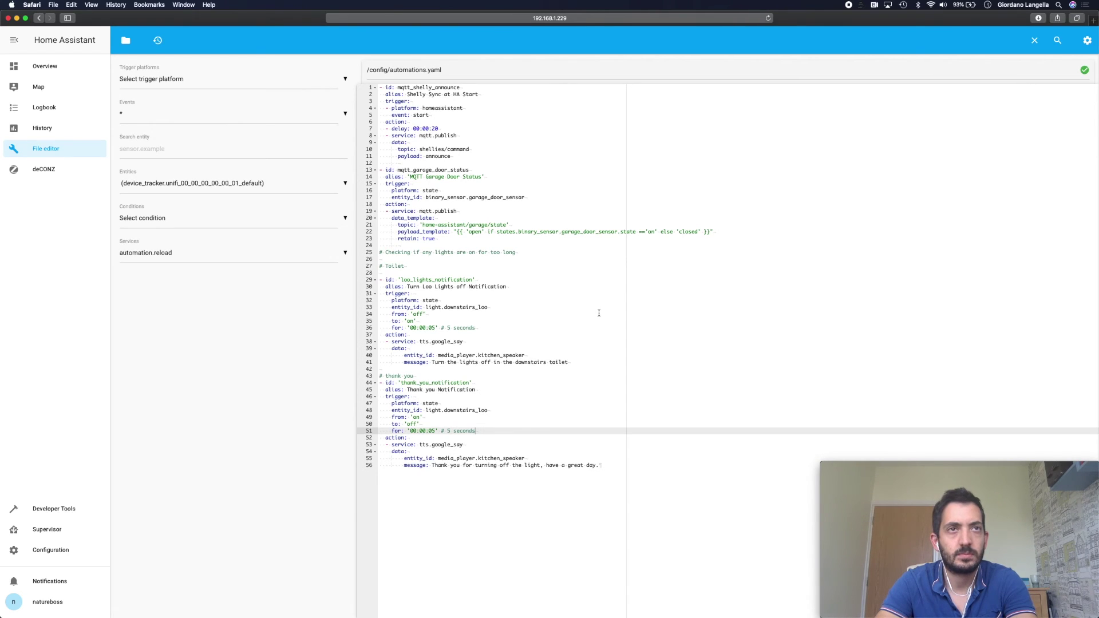
pyautogui.click(45, 67)
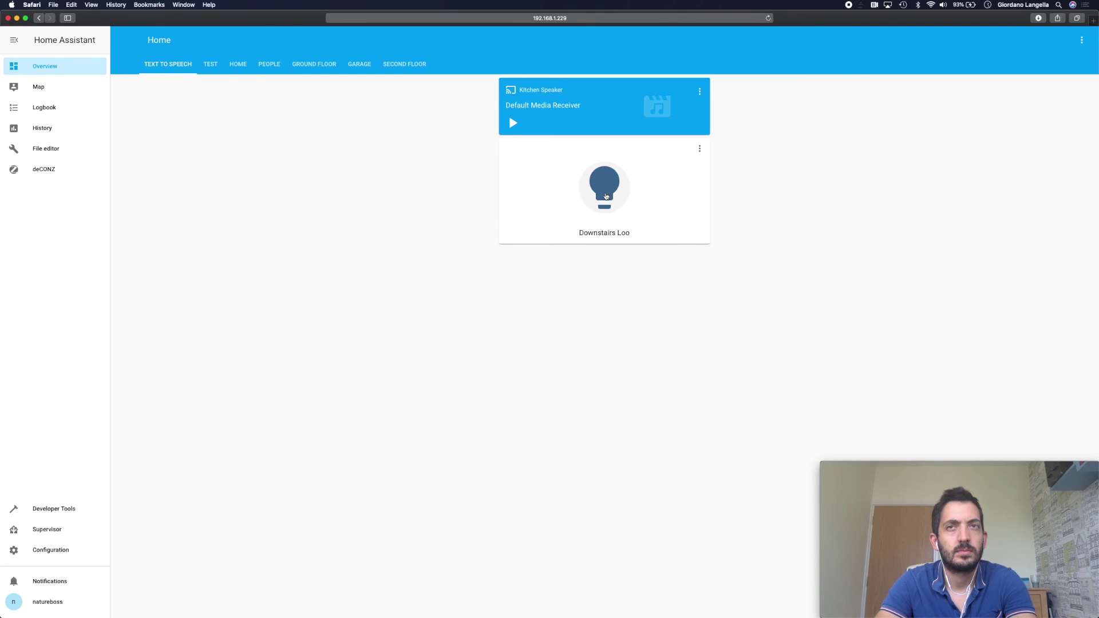
# Step: Turn the Downstairs Loo light on, then off, to hear the thank-you announcement
pyautogui.click(606, 196)
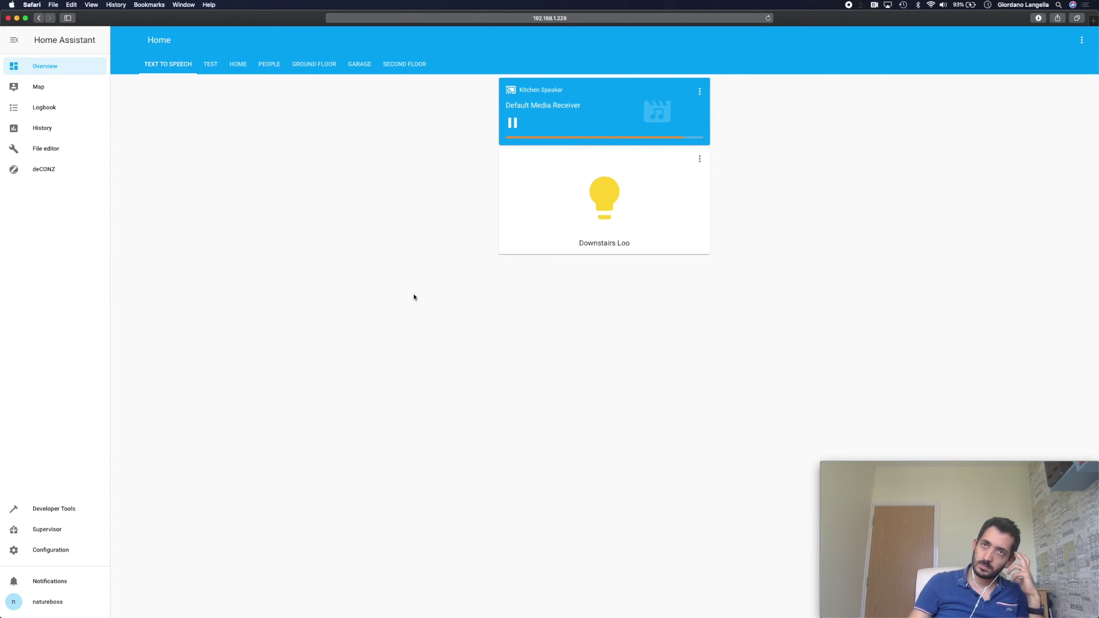
pyautogui.click(611, 196)
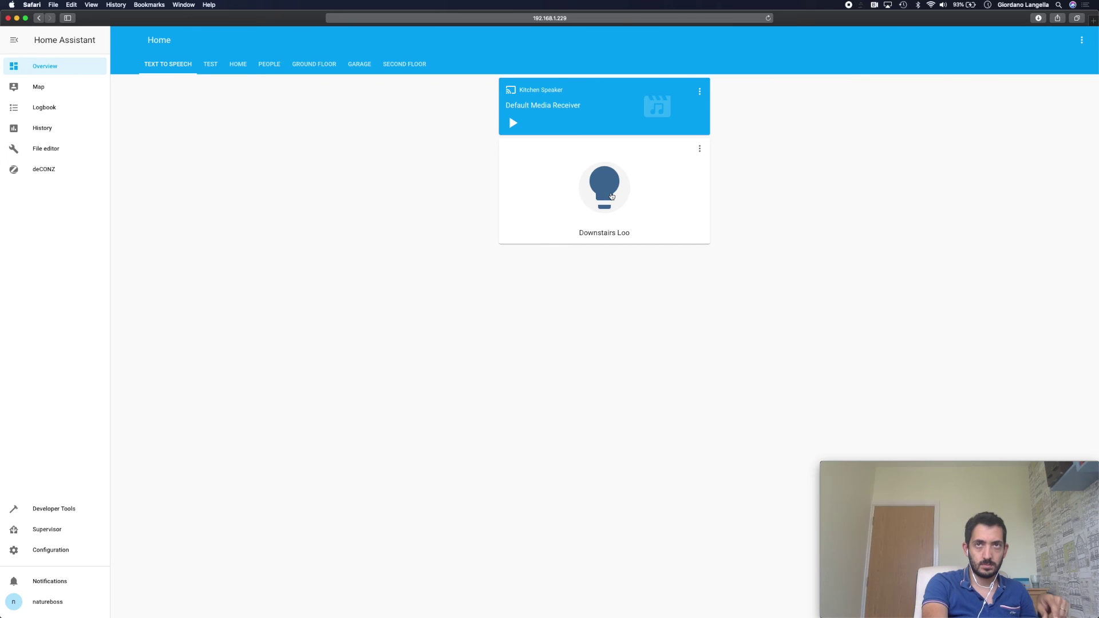